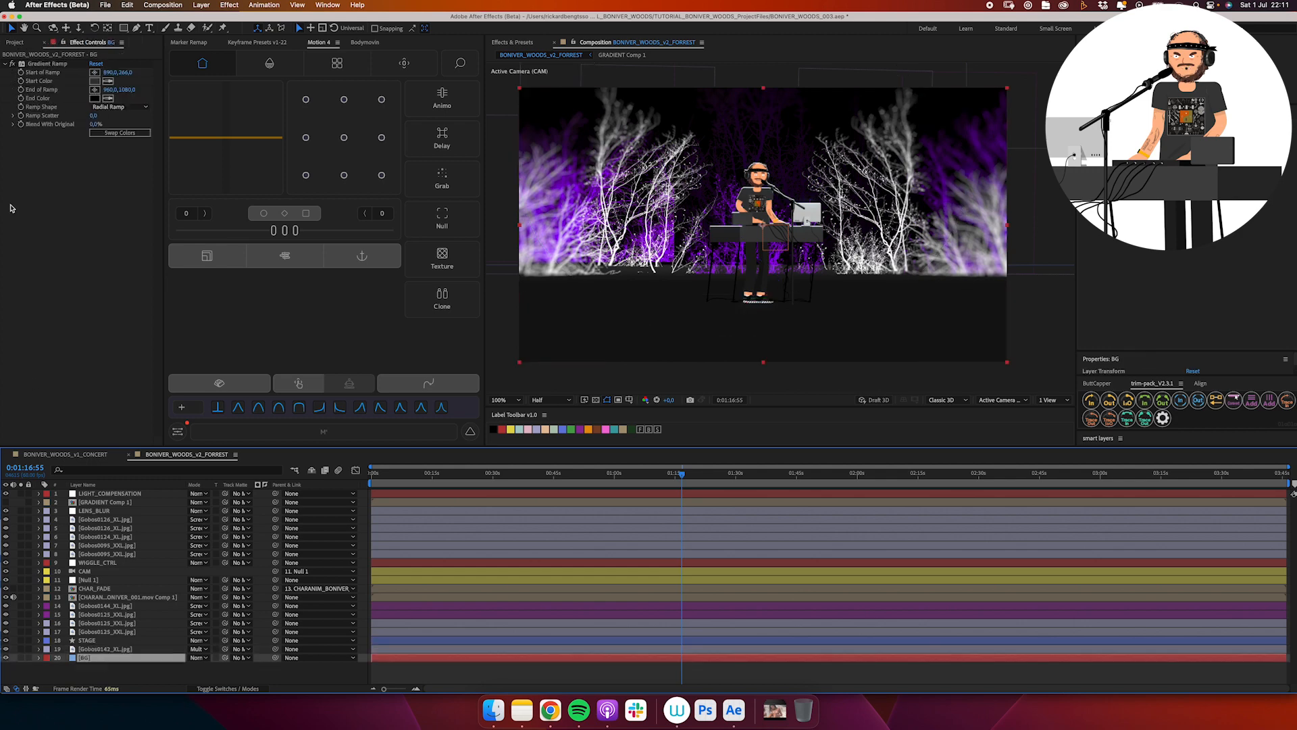
# - Set the BG layer's Gradient Ramp to Linear Ramp with a light sandy orange end color
pyautogui.click(95, 98)
pyautogui.click(456, 289)
pyautogui.click(376, 212)
pyautogui.moveTo(457, 298); pyautogui.dragTo(455, 313)
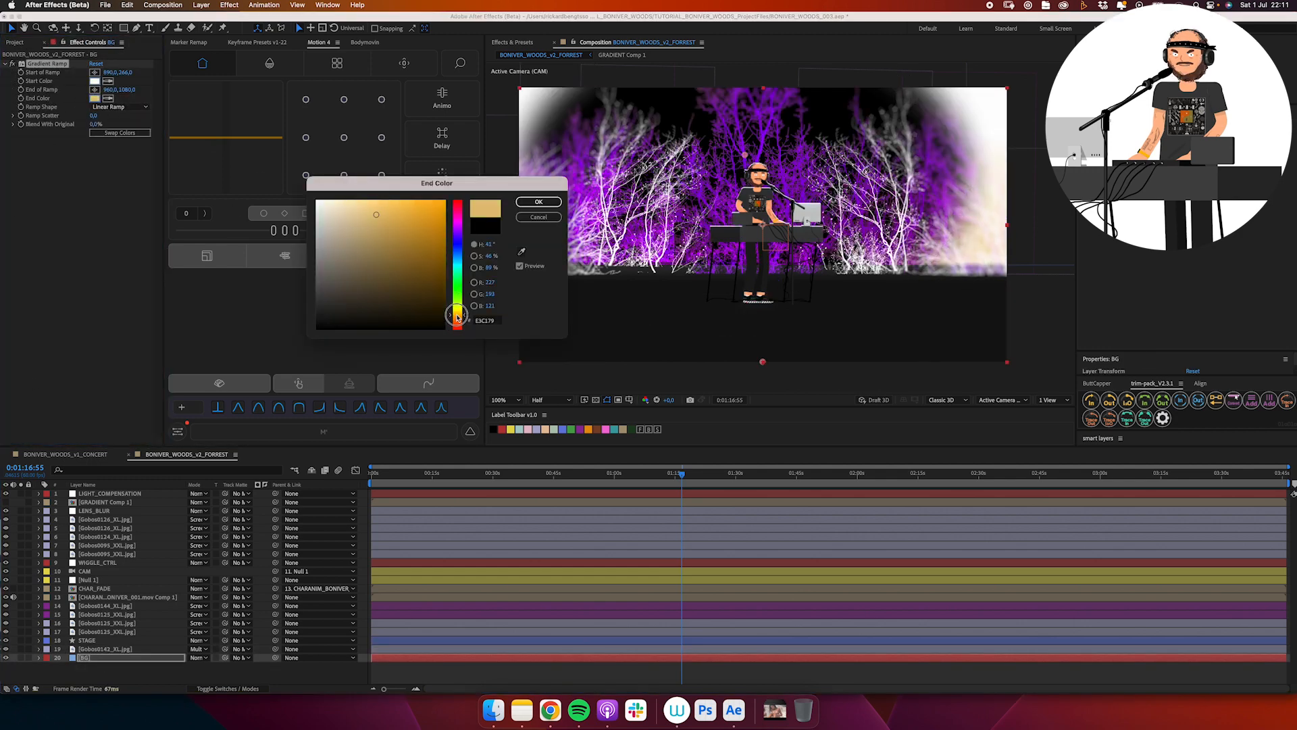
pyautogui.click(539, 202)
# - Delete the STAGE layer and swap the gradient colors on the BG layer
pyautogui.click(127, 641)
pyautogui.press('Delete')
pyautogui.click(121, 649)
pyautogui.click(120, 133)
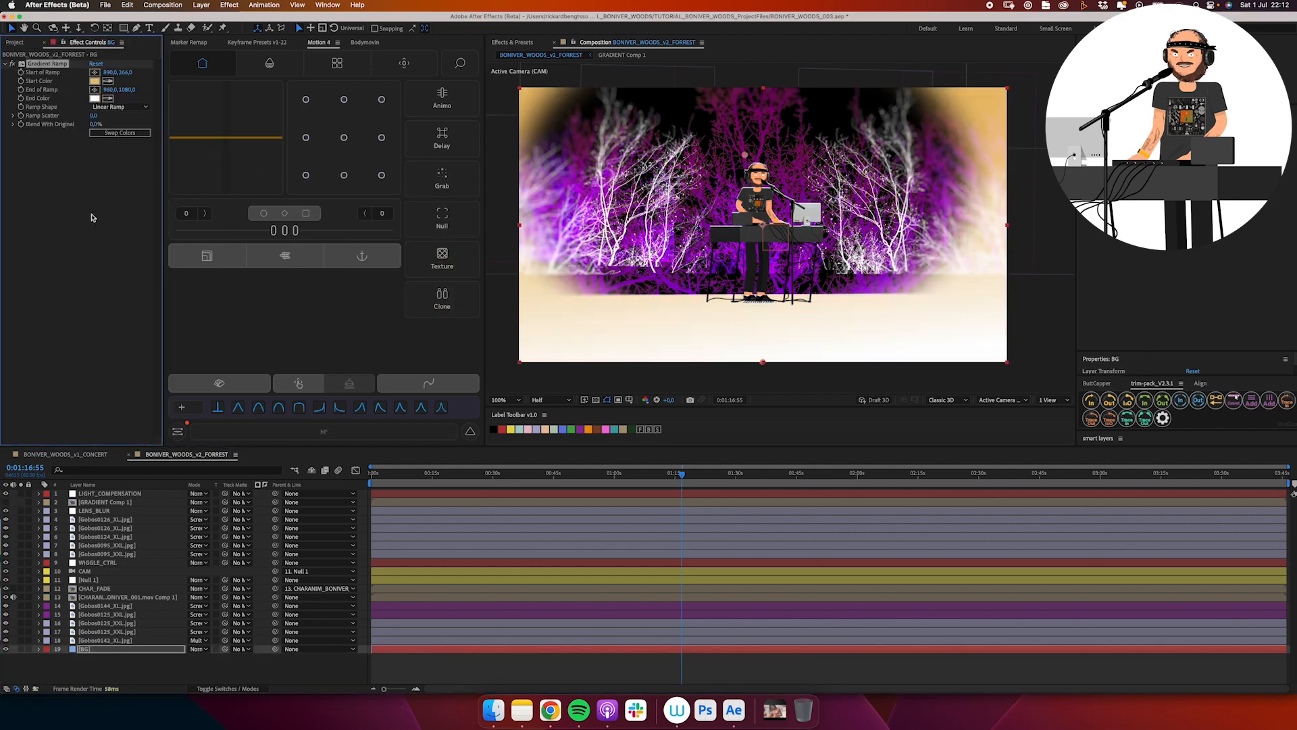
# - Delete all the Gobos tree image layers from the forest composition
pyautogui.click(122, 640)
pyautogui.keyDown('shift'); pyautogui.click(122, 606); pyautogui.keyUp('shift')
pyautogui.press('Delete')
pyautogui.click(123, 554)
pyautogui.keyDown('shift'); pyautogui.click(125, 520); pyautogui.keyUp('shift')
pyautogui.press('Delete')
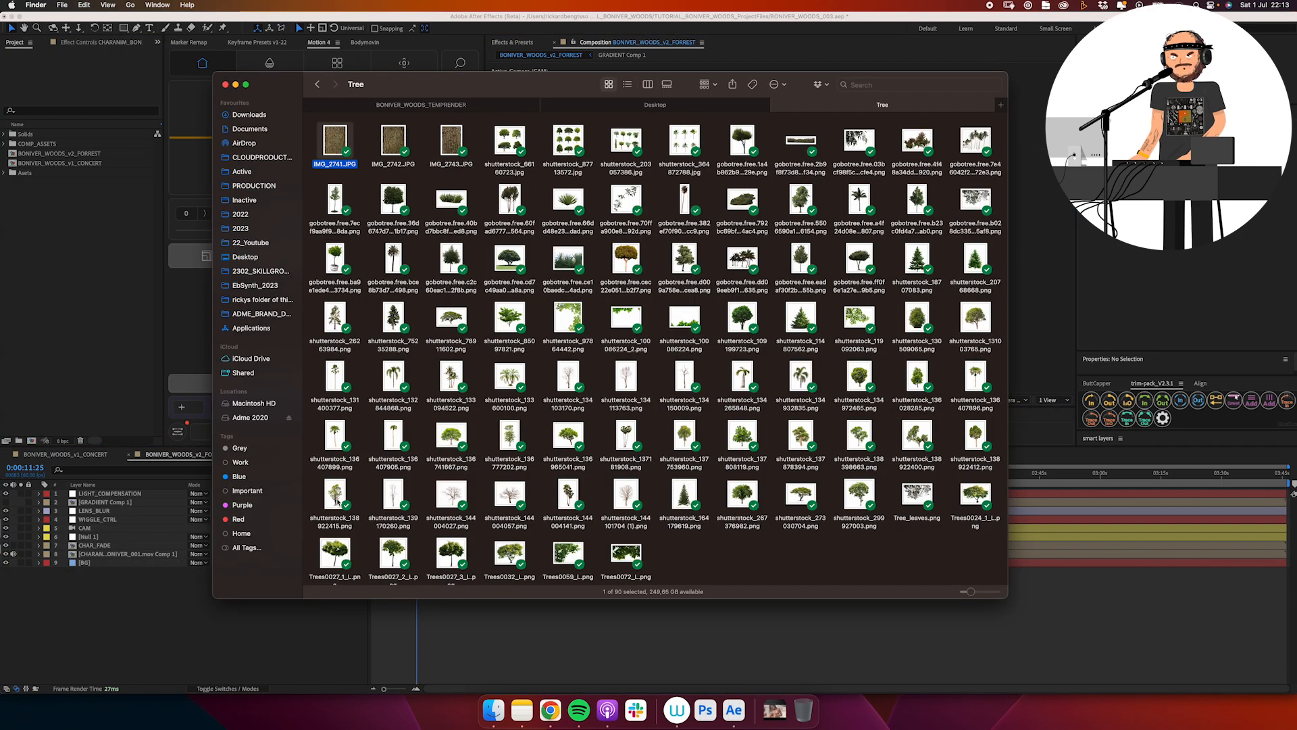
# - Preview shutterstock_138922415.png in the Tree folder and import it into the After Effects project
pyautogui.press('space')
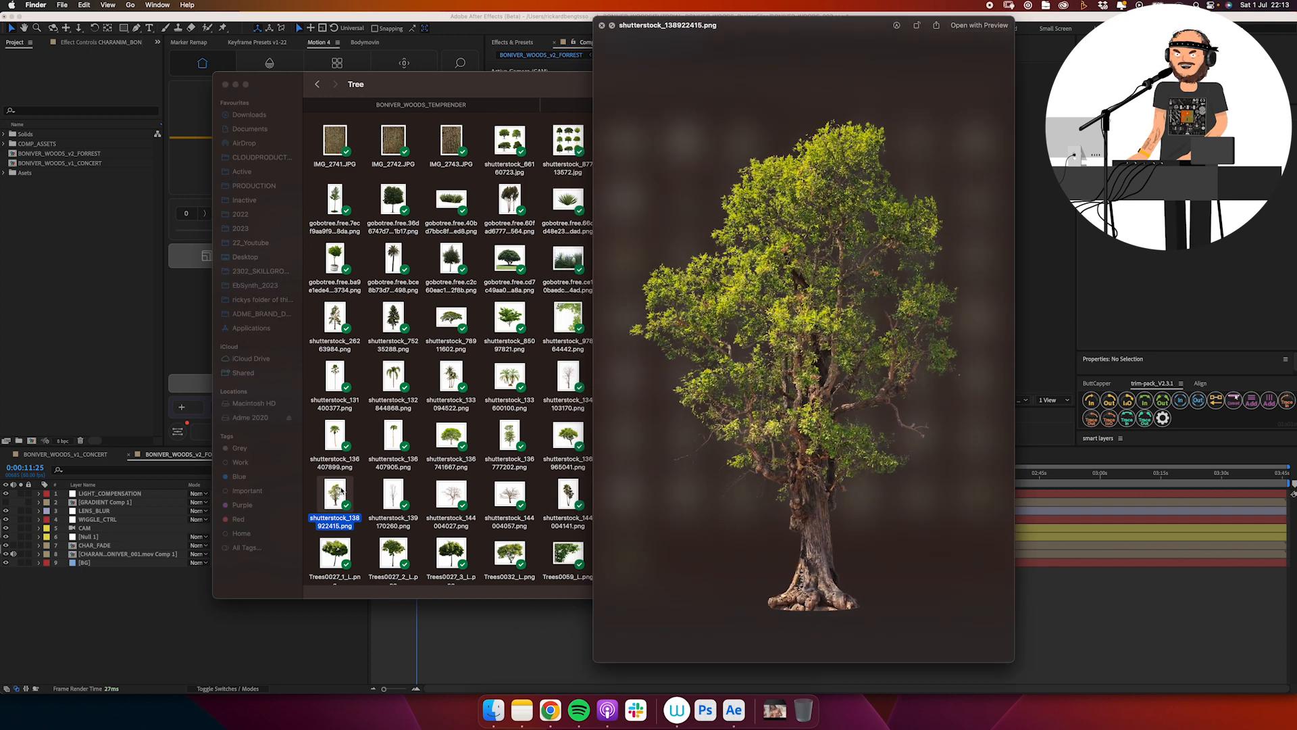
pyautogui.press('space')
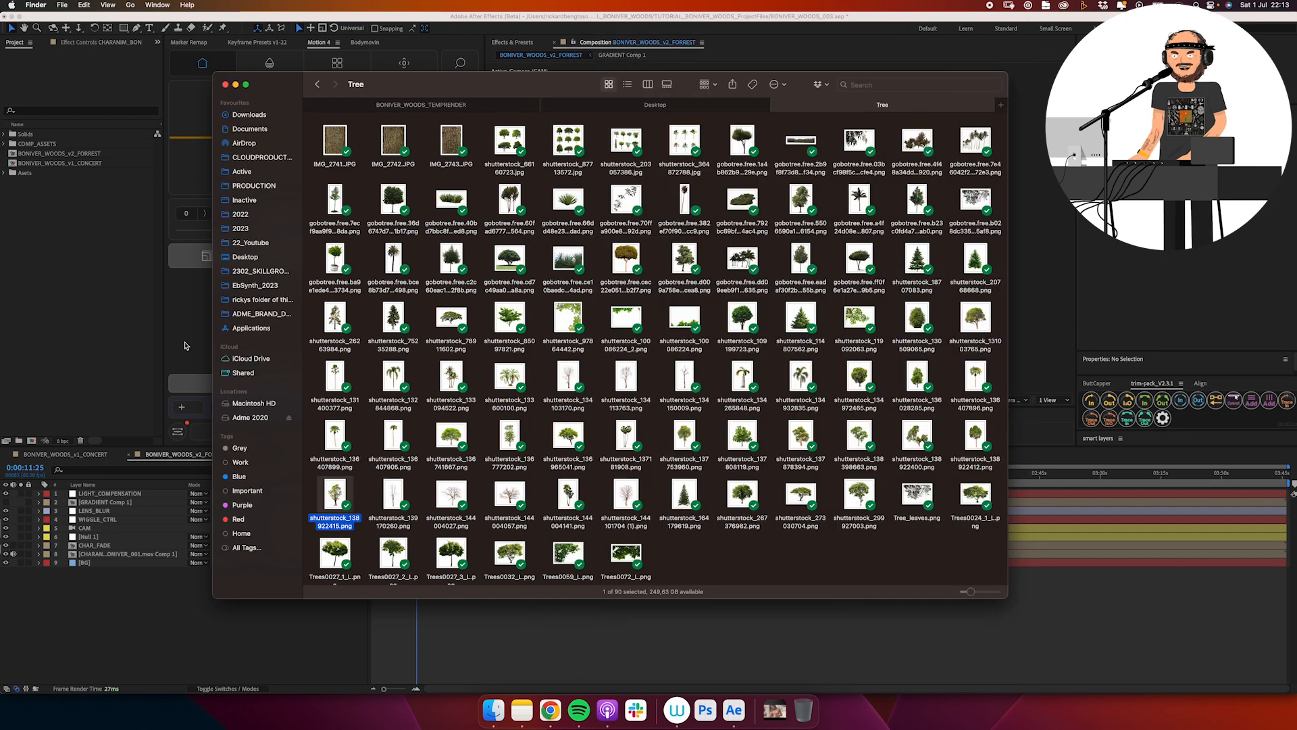
pyautogui.moveTo(299, 482); pyautogui.dragTo(95, 351)
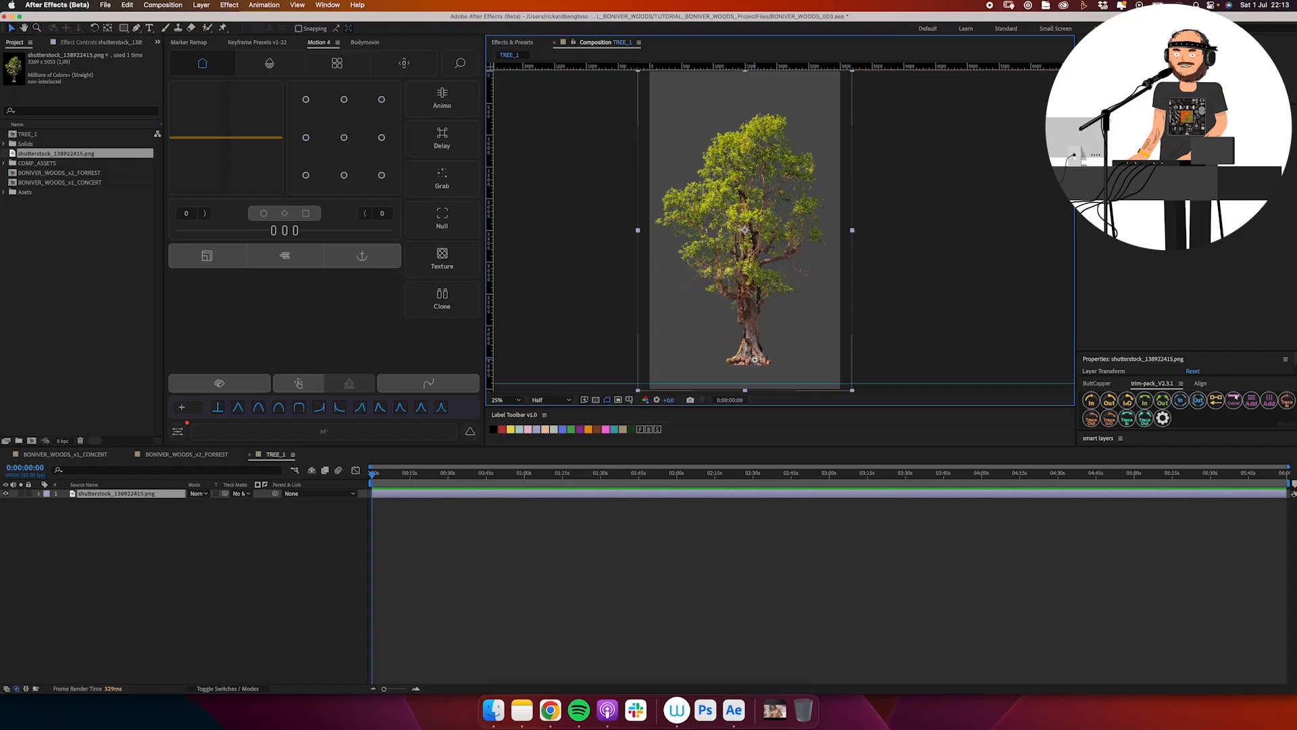
# - Align the horizontal guide with the base of the tree trunk in the TREE_1 composition
pyautogui.click(754, 359)
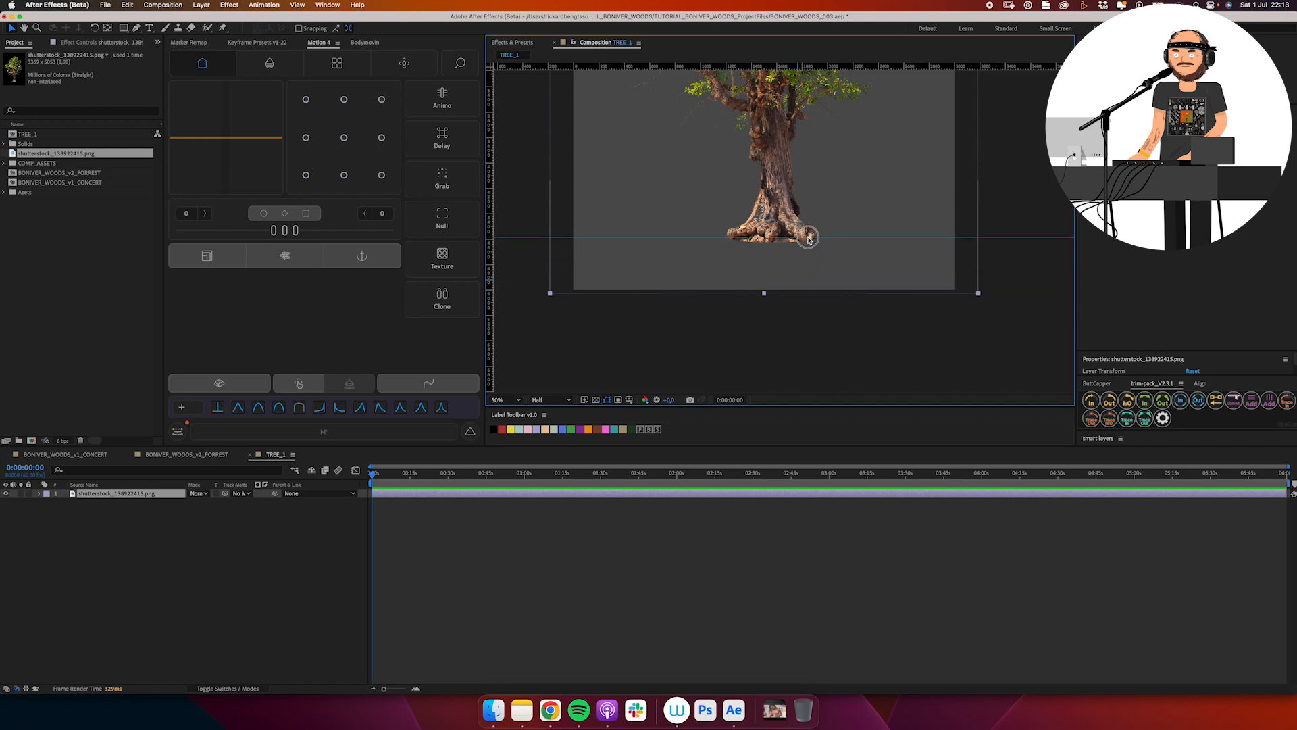
pyautogui.press('z')
pyautogui.keyDown('alt'); pyautogui.click(823, 195); pyautogui.keyUp('alt')
pyautogui.keyDown('alt'); pyautogui.click(823, 194); pyautogui.keyUp('alt')
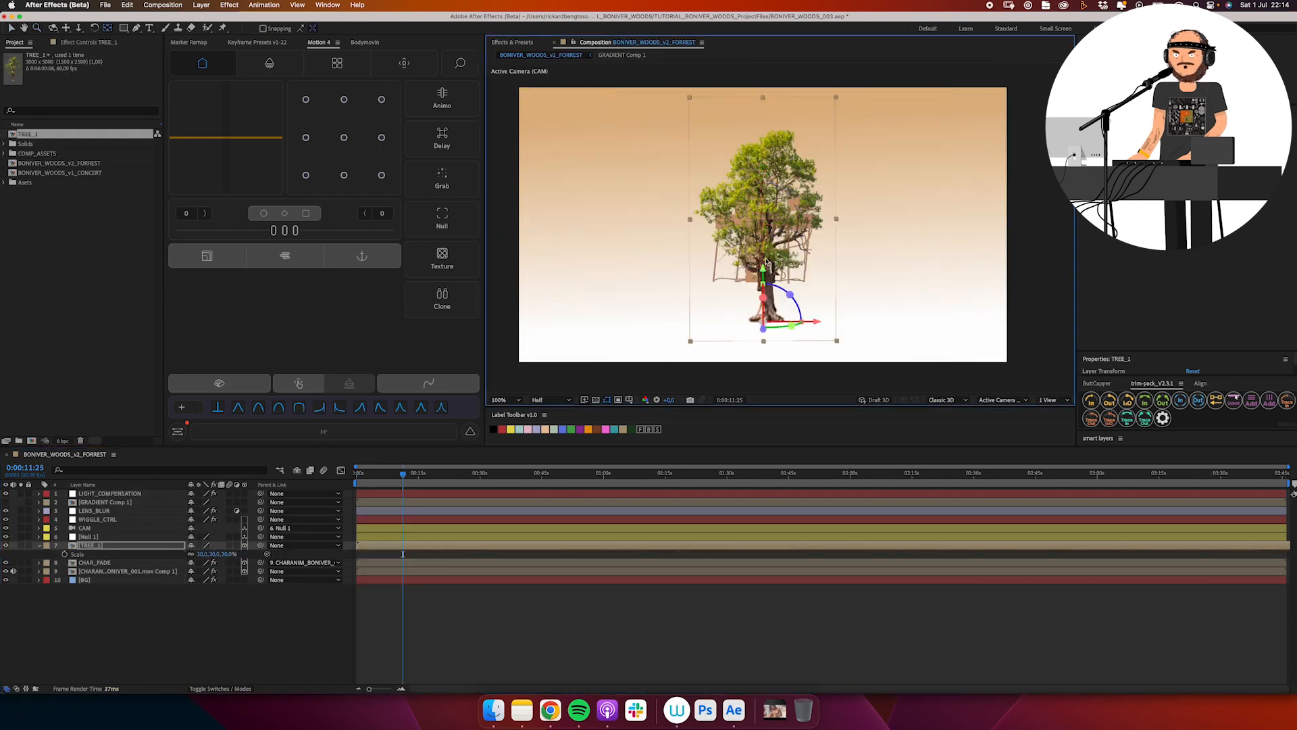
# - Add a centred rectangle shape layer sized 1000 by 1000 and round it into a circle
pyautogui.click(59, 634)
pyautogui.doubleClick(123, 27)
pyautogui.click(204, 511)
pyautogui.write('1000')
pyautogui.press('Tab')
pyautogui.write('1000')
pyautogui.press('Return')
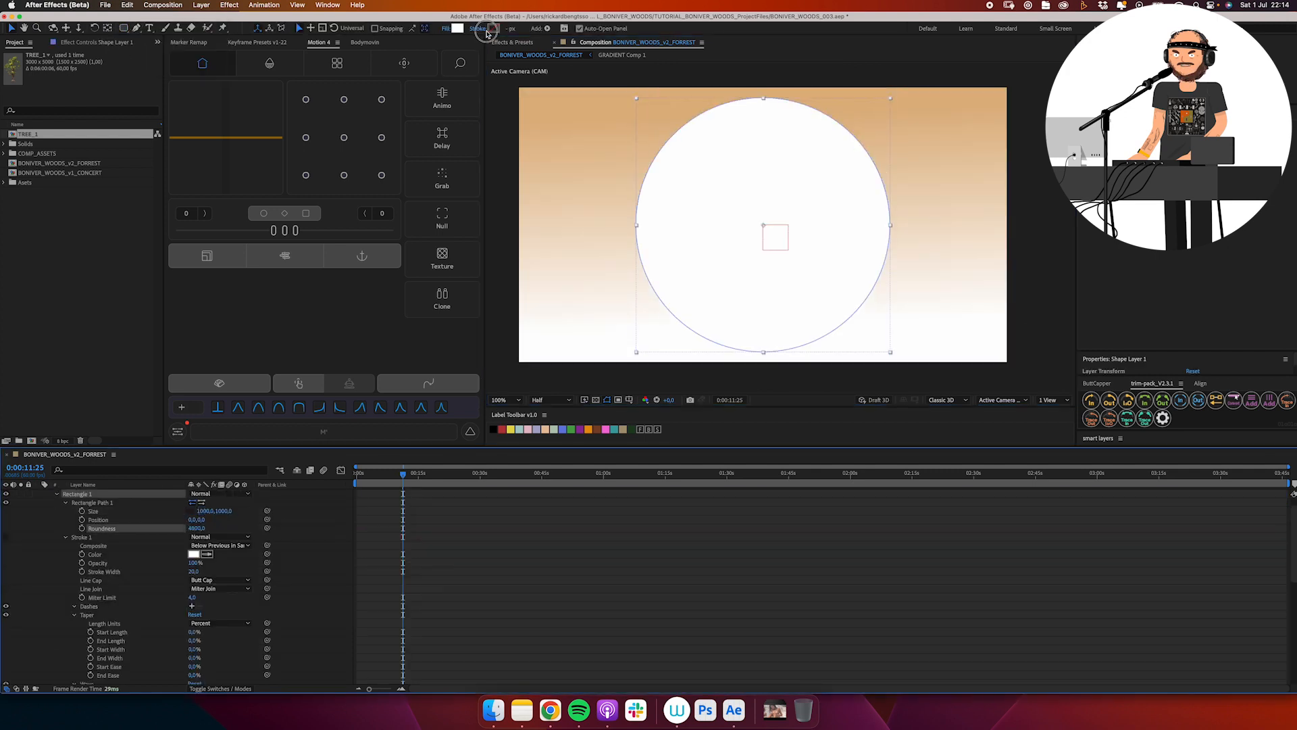
# - Give the circle a red outline with no fill, and place it as a 3D layer below [Null 1]
pyautogui.click(494, 29)
pyautogui.moveTo(97, 493); pyautogui.dragTo(98, 549)
pyautogui.click(244, 546)
pyautogui.click(446, 28)
# - Set the circle's path size to 2000 by 2000
pyautogui.press('u')
pyautogui.press('u')
pyautogui.click(204, 579)
pyautogui.write('2000')
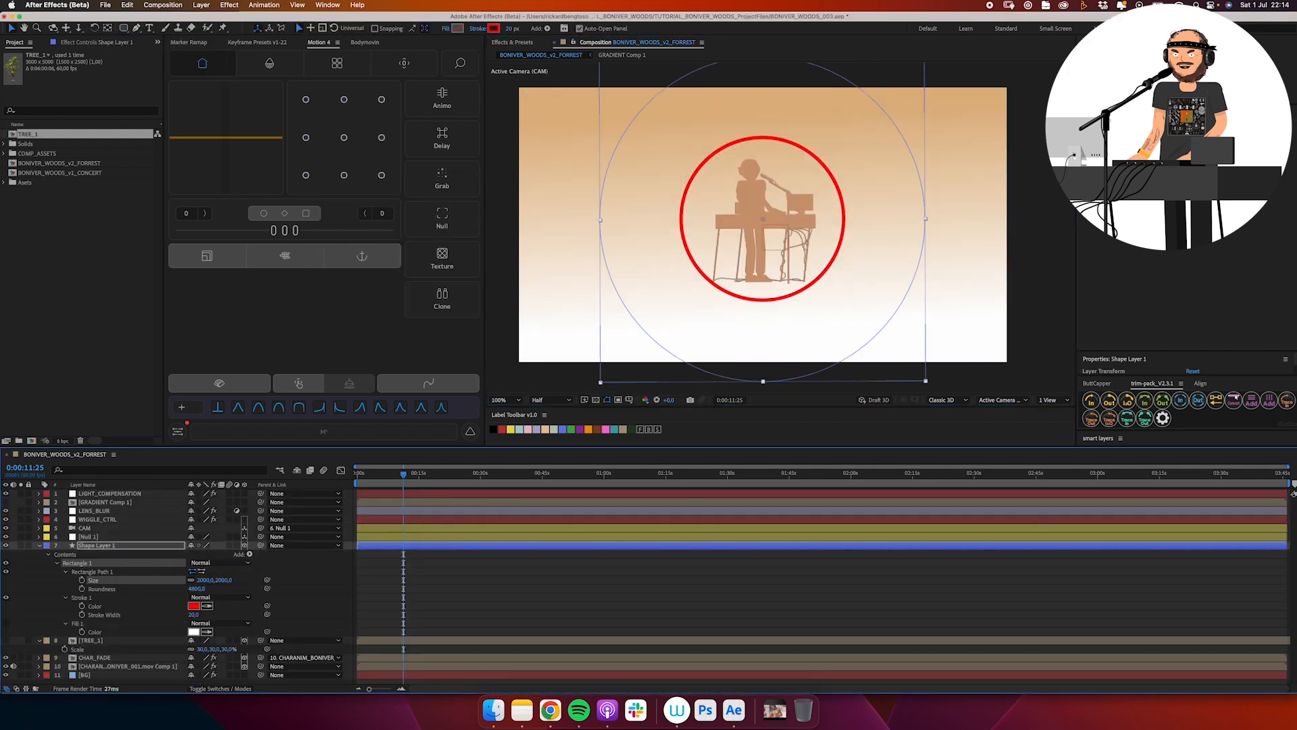
# - Lay the circle flat under the character's feet with an X rotation of -90° and enlarge its path to 2500 by 2500
pyautogui.write('r')
pyautogui.moveTo(201, 563); pyautogui.dragTo(171, 579)
pyautogui.press('super+z')
pyautogui.moveTo(763, 166); pyautogui.dragTo(763, 230)
pyautogui.moveTo(201, 562); pyautogui.dragTo(291, 580)
pyautogui.press('u')
pyautogui.press('u')
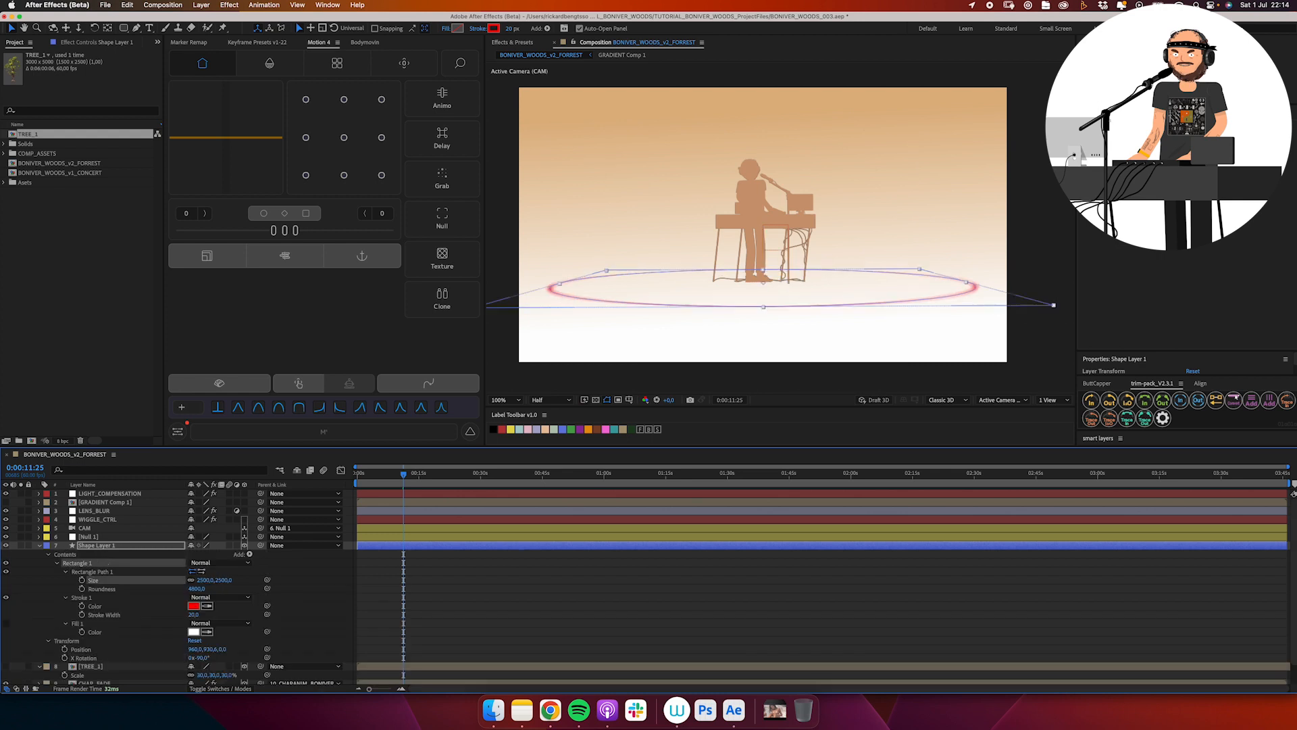
# - Rename the circle shape layer TREE_GUIDE and collapse its properties
pyautogui.click(40, 545)
pyautogui.click(39, 554)
pyautogui.click(108, 547)
pyautogui.write('0')
pyautogui.press('Return')
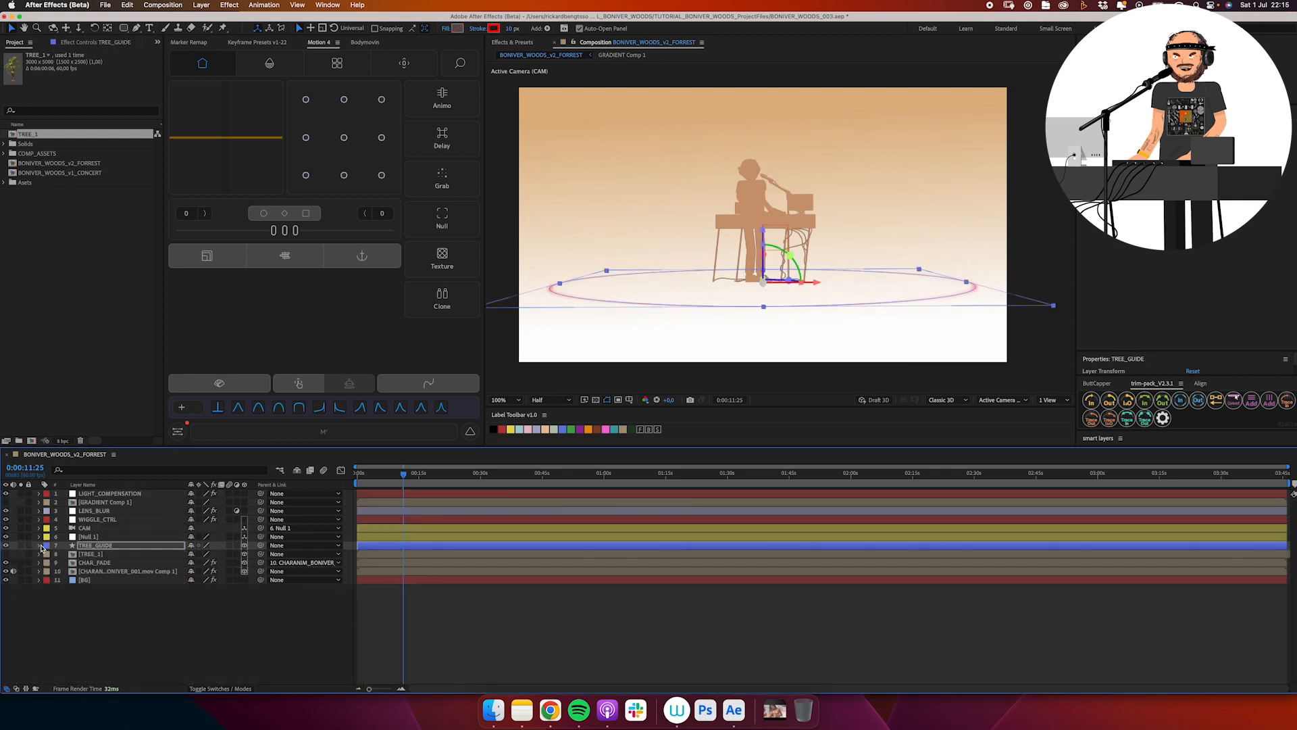
# - Make the TREE_1 layer visible and switch the composition to the Top view
pyautogui.click(6, 554)
pyautogui.click(91, 554)
pyautogui.click(1003, 400)
pyautogui.click(997, 472)
pyautogui.press('z')
pyautogui.keyDown('alt'); pyautogui.click(773, 214); pyautogui.keyUp('alt')
# - Calculate 2500/2 for the guide's radius and set TREE_1's Z position to -1250
pyautogui.press('p')
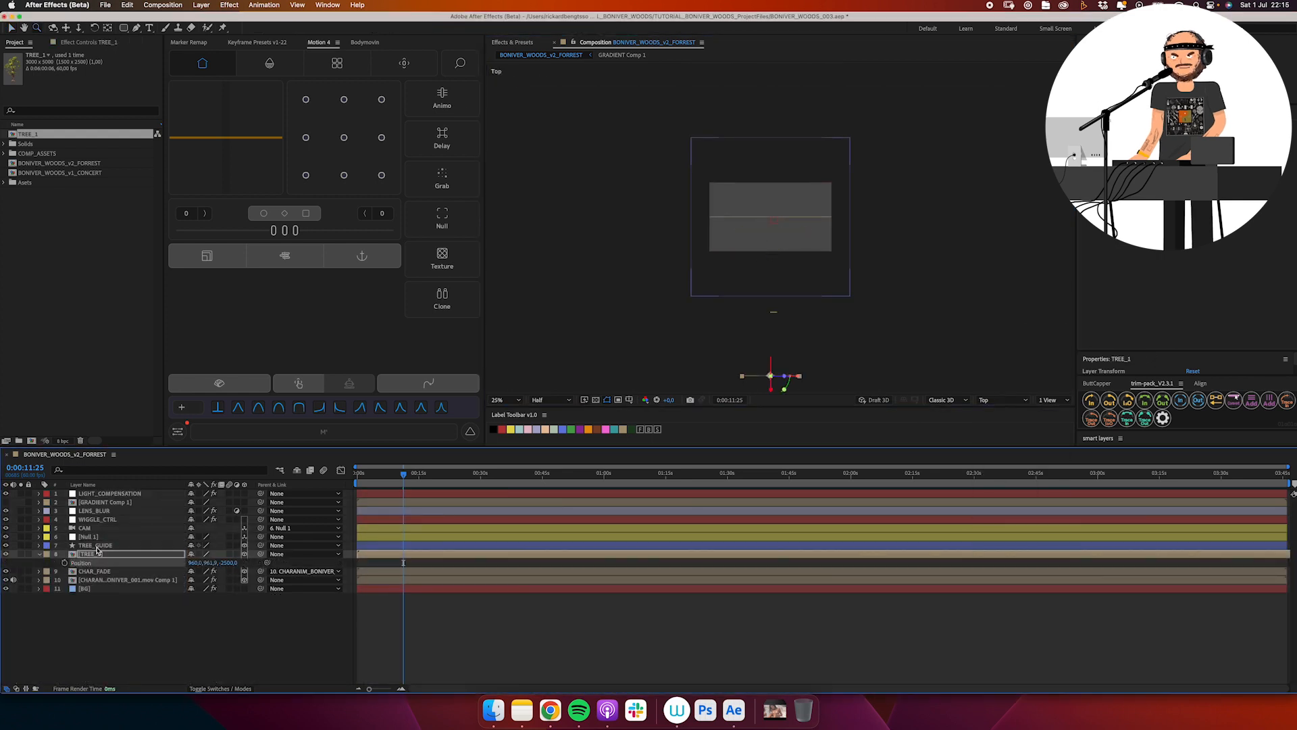
pyautogui.click(97, 545)
pyautogui.click(93, 554)
pyautogui.press('super+space')
pyautogui.write('2500/2')
pyautogui.click(225, 563)
pyautogui.write('-1250')
pyautogui.press('Return')
pyautogui.click(107, 546)
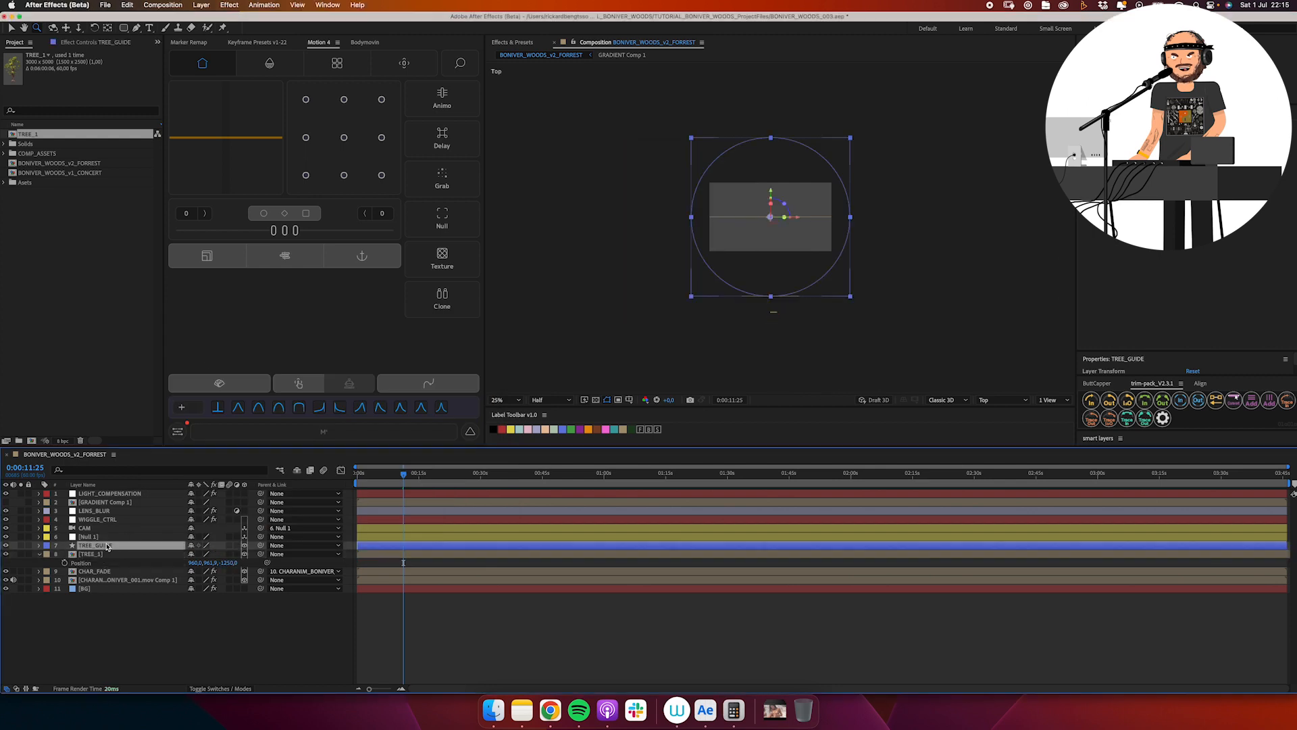
# - Duplicate TREE_1 and place the copy on the opposite side of the guide at Z position 1250
pyautogui.click(156, 556)
pyautogui.press('super+d')
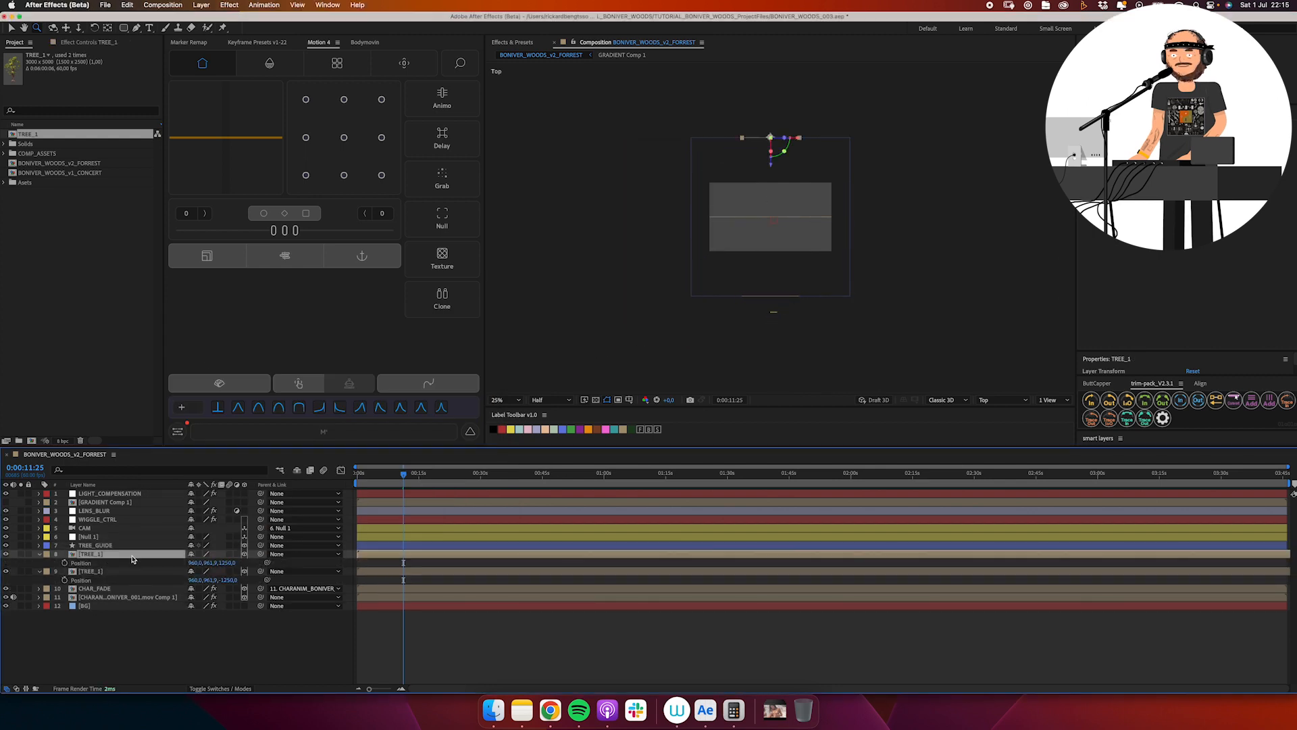
# - Duplicate TREE_1 again and position the copy on the circle's side at X 2210 and Z 0
pyautogui.press('super+d')
pyautogui.click(224, 563)
pyautogui.write('0')
pyautogui.press('Return')
# - Add a fourth TREE_1 copy, reset its position and set it to X -290, Y 961,9 and Z 0
pyautogui.press('super+d')
pyautogui.rightClick(161, 562)
pyautogui.click(182, 589)
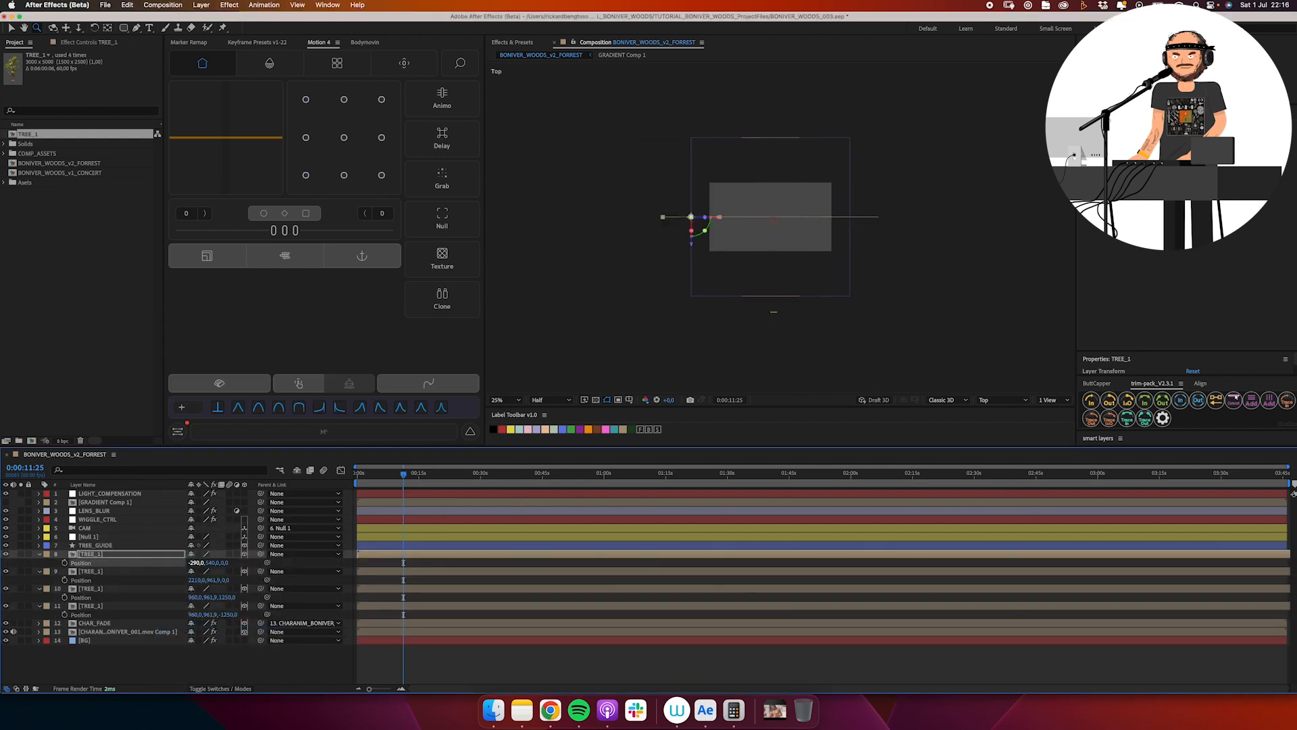
pyautogui.press('F12')
pyautogui.click(212, 563)
pyautogui.write('961,9')
pyautogui.press('Return')
pyautogui.press('u')
# - Parent the four TREE_1 layers to a new null and name it TREES_CTRL
pyautogui.click(163, 554)
pyautogui.keyDown('shift'); pyautogui.click(177, 578); pyautogui.keyUp('shift')
pyautogui.press('super+alt+shift+y')
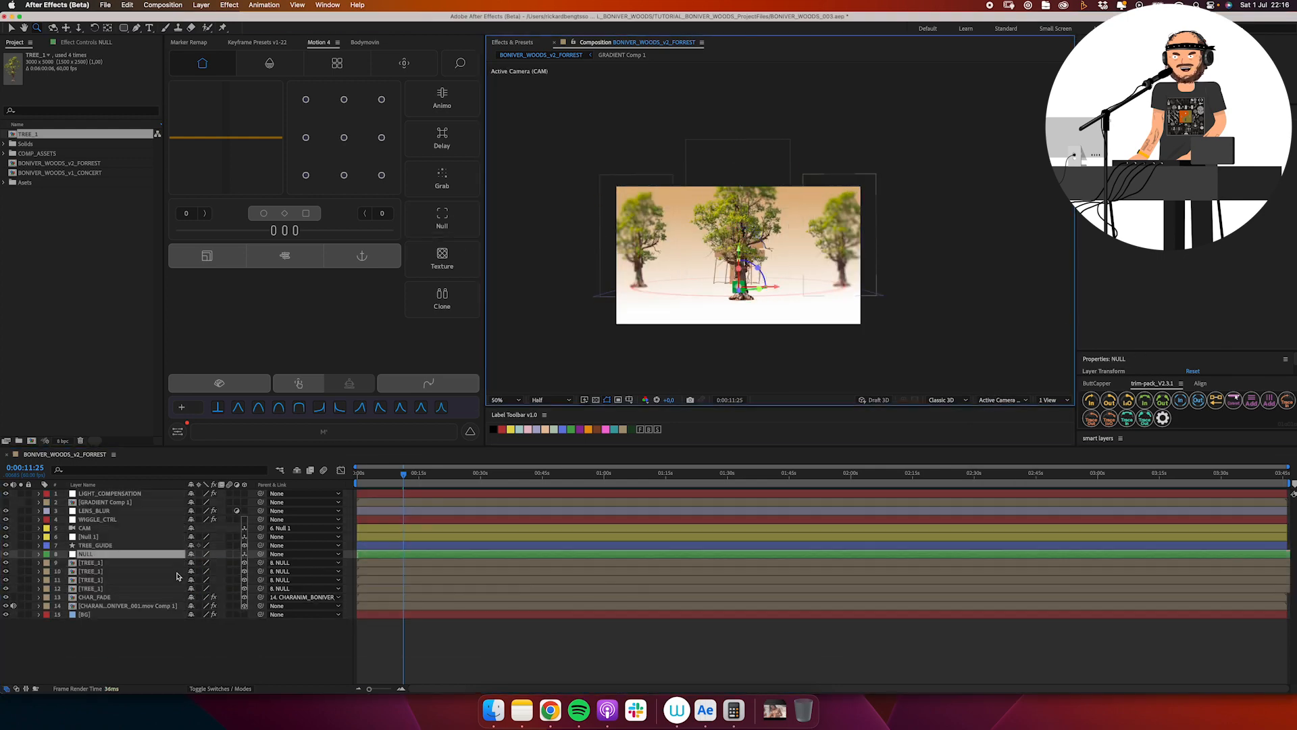
pyautogui.write('TREES_CTRL')
pyautogui.press('Return')
# - Duplicate the four TREE_1 layers, leaving one set without a parent, and reveal TREES_CTRL's rotation properties
pyautogui.press('super+d')
pyautogui.click(121, 554)
pyautogui.press('r')
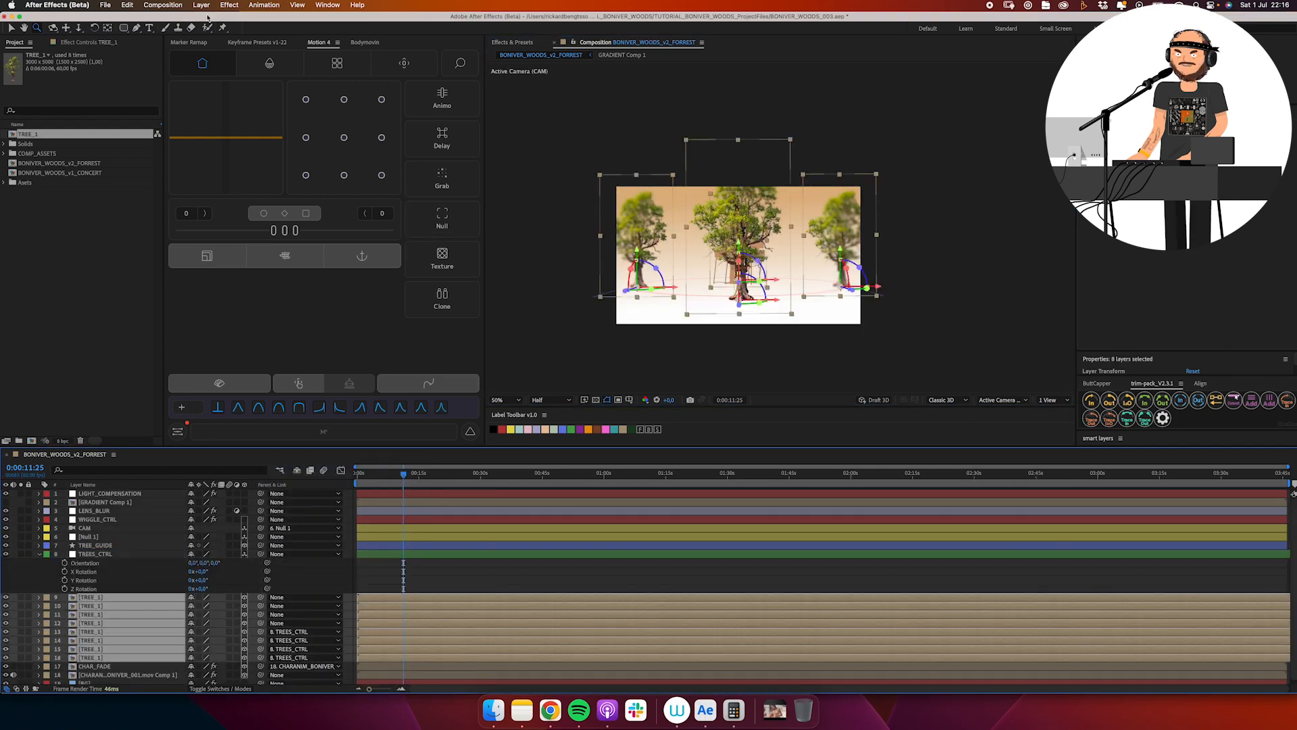
# - Auto-orient all eight TREE_1 layers towards the camera
pyautogui.click(201, 5)
pyautogui.moveTo(209, 132)
pyautogui.click(332, 310)
pyautogui.click(583, 354)
pyautogui.click(722, 399)
# - Rotate TREES_CTRL 45° on Y to spread the trees around the circle, and delete the TREES_CTRL null
pyautogui.moveTo(201, 580); pyautogui.dragTo(229, 581)
pyautogui.press('F2')
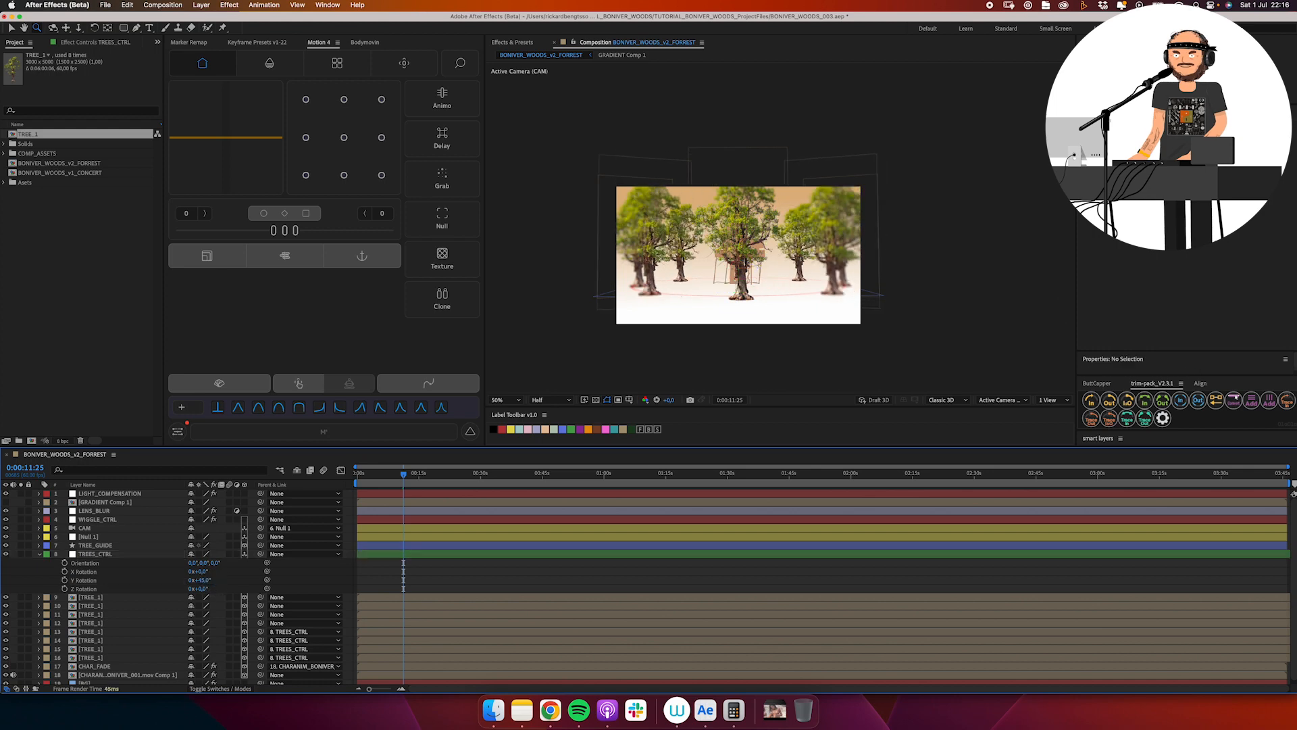
pyautogui.press('F11')
pyautogui.click(95, 554)
pyautogui.press('u')
pyautogui.press('Delete')
# - Create a controlling null for the eight TREE_1 layers and name it NULL_CTRL
pyautogui.click(90, 554)
pyautogui.keyDown('shift'); pyautogui.click(91, 615); pyautogui.keyUp('shift')
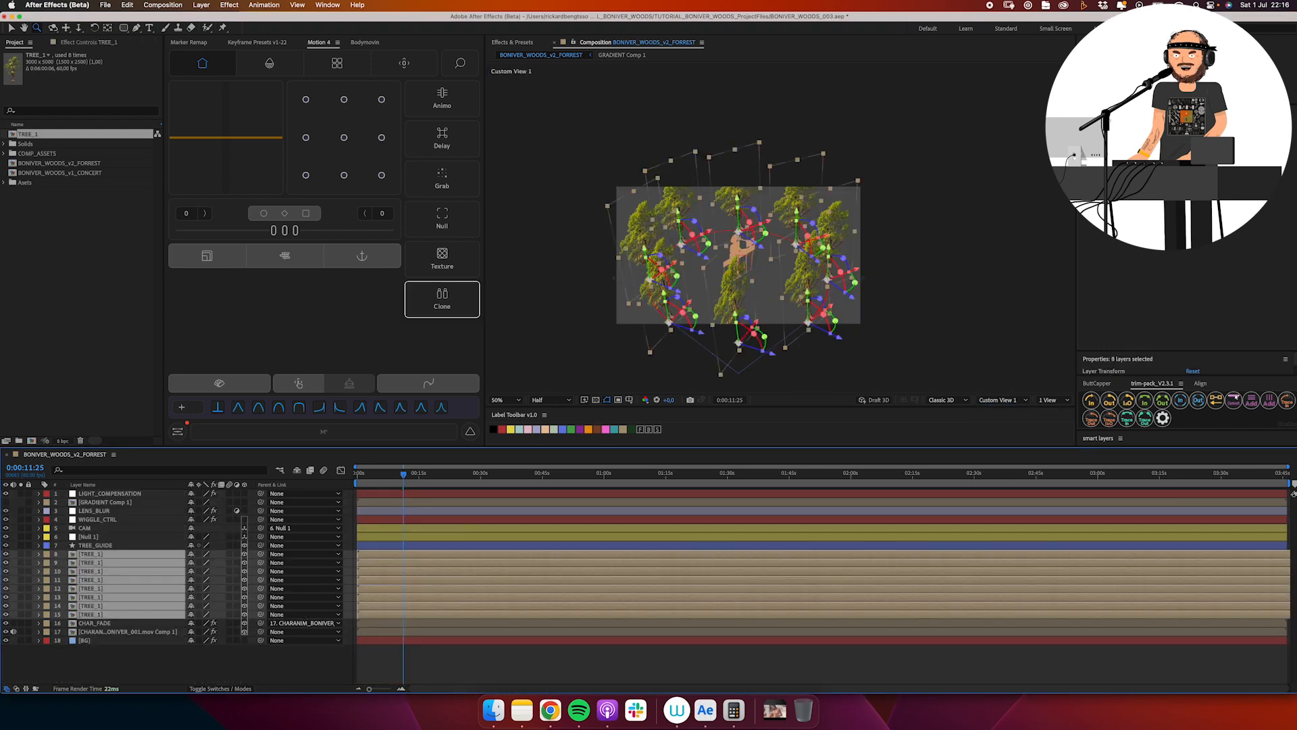
pyautogui.click(442, 218)
pyautogui.press('Return')
pyautogui.write('NULL_CTRL')
pyautogui.press('Return')
# - Try parenting TREE_GUIDE to NULL_CTRL, check both layers' rotations in the camera view, and delete NULL_CTRL
pyautogui.click(1003, 400)
pyautogui.click(1020, 411)
pyautogui.moveTo(261, 545); pyautogui.dragTo(228, 562)
pyautogui.press('p')
pyautogui.click(95, 545)
pyautogui.press('r')
pyautogui.click(139, 588)
pyautogui.press('r')
pyautogui.click(121, 597)
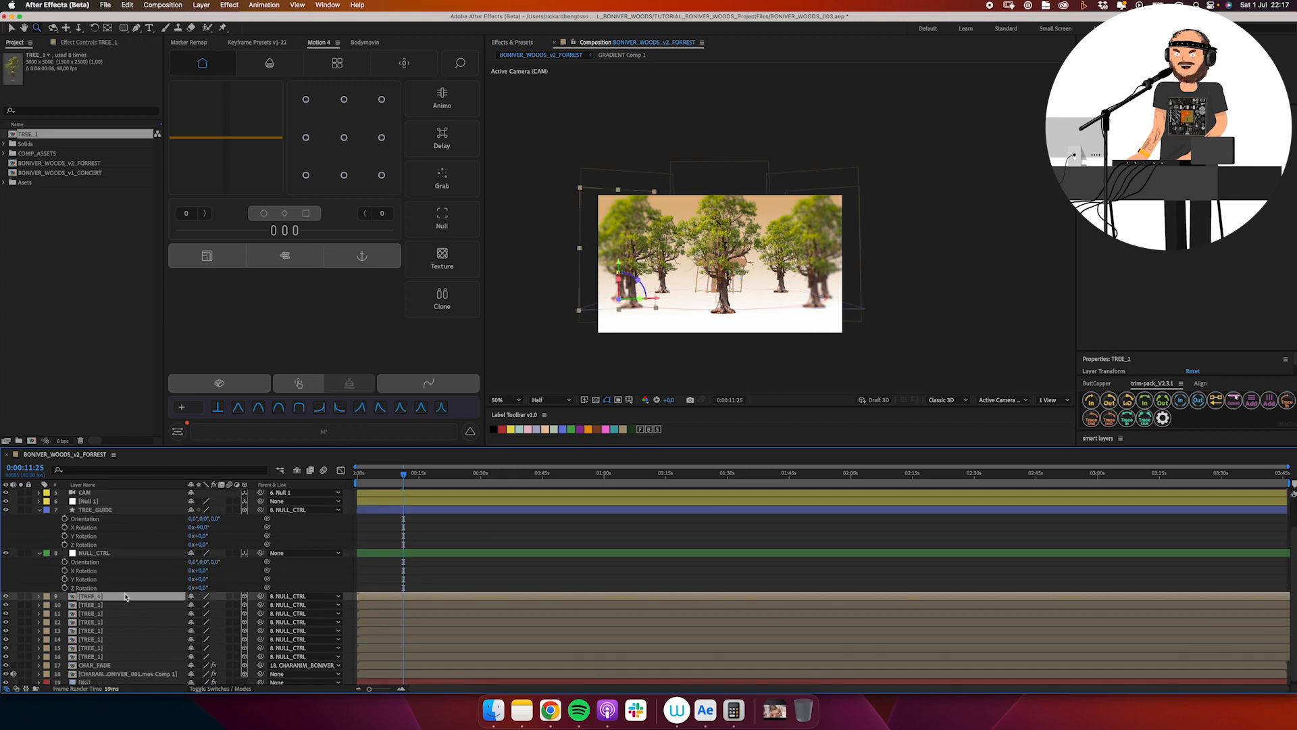
pyautogui.click(108, 554)
pyautogui.press('Delete')
# - Create a new null from the TREE_1 layers and set the tree layers' parent to None
pyautogui.click(90, 588)
pyautogui.keyDown('shift'); pyautogui.click(90, 649); pyautogui.keyUp('shift')
pyautogui.click(442, 218)
pyautogui.keyDown('shift'); pyautogui.click(91, 658); pyautogui.keyUp('shift')
pyautogui.click(304, 597)
pyautogui.click(287, 464)
# - Lay the null flat at X rotation -90°, name it TREE_CTRL, and parent the trees and TREE_GUIDE to it
pyautogui.click(86, 588)
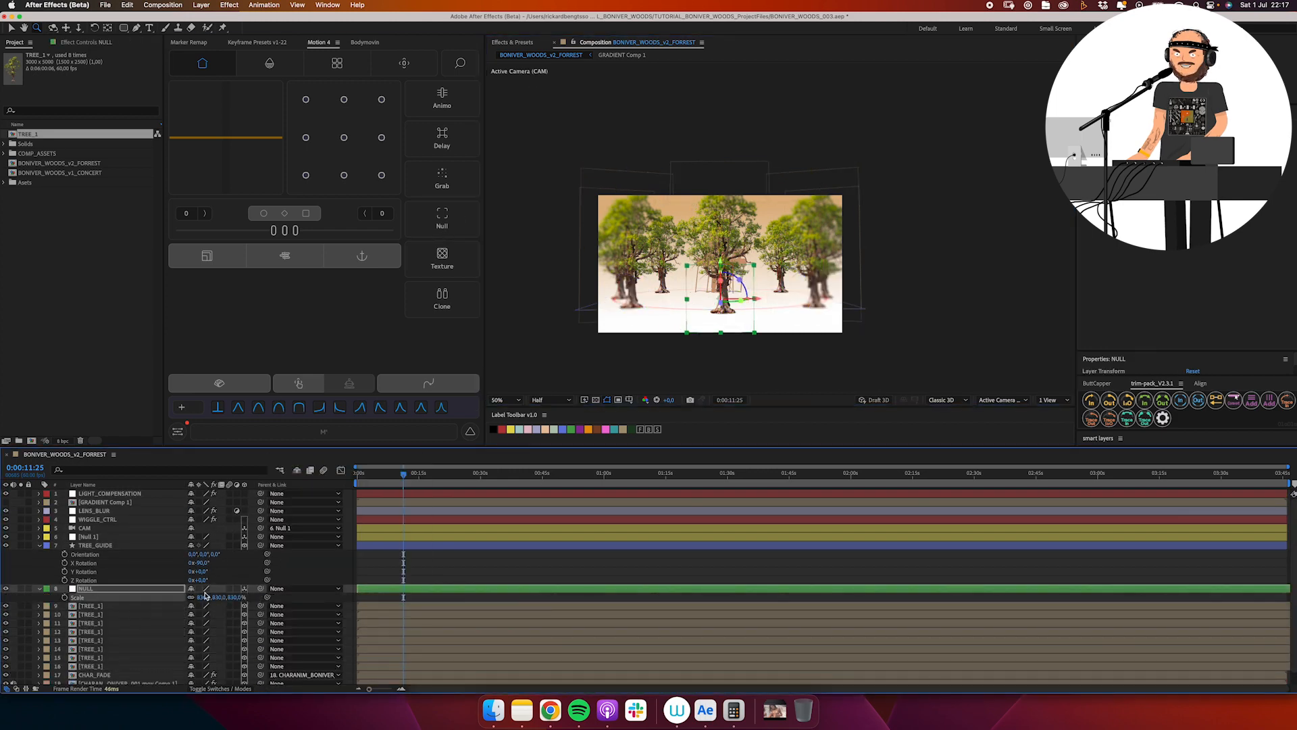
pyautogui.press('r')
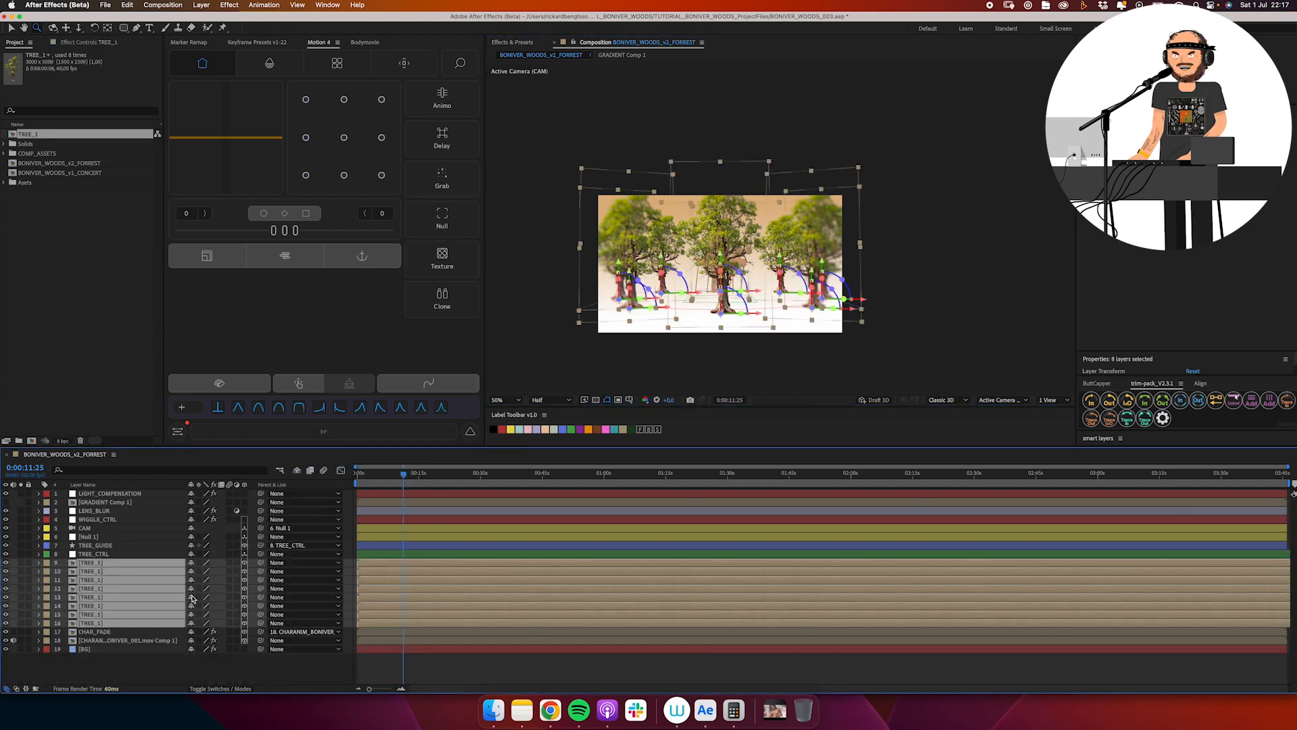
pyautogui.moveTo(200, 580); pyautogui.dragTo(211, 582)
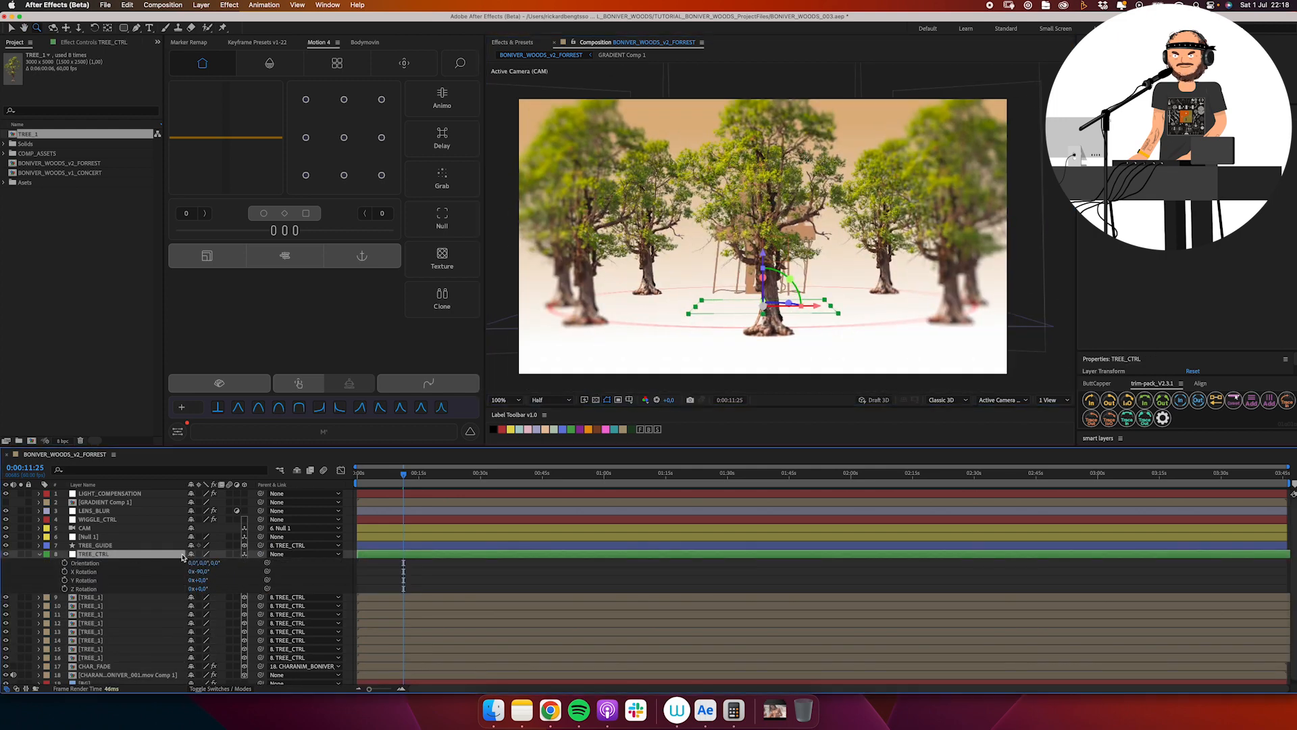
# - Scale TREE_CTRL down slightly to tighten the ring of trees and move the playhead to about 0:00:17:24
pyautogui.press('s')
pyautogui.moveTo(234, 564)
pyautogui.mouseDown()
pyautogui.moveTo(174, 583)
pyautogui.moveTo(209, 570)
pyautogui.mouseUp()
pyautogui.click(103, 554)
pyautogui.press('s')
pyautogui.press('super+shift+a')
pyautogui.moveTo(404, 477); pyautogui.dragTo(430, 488)
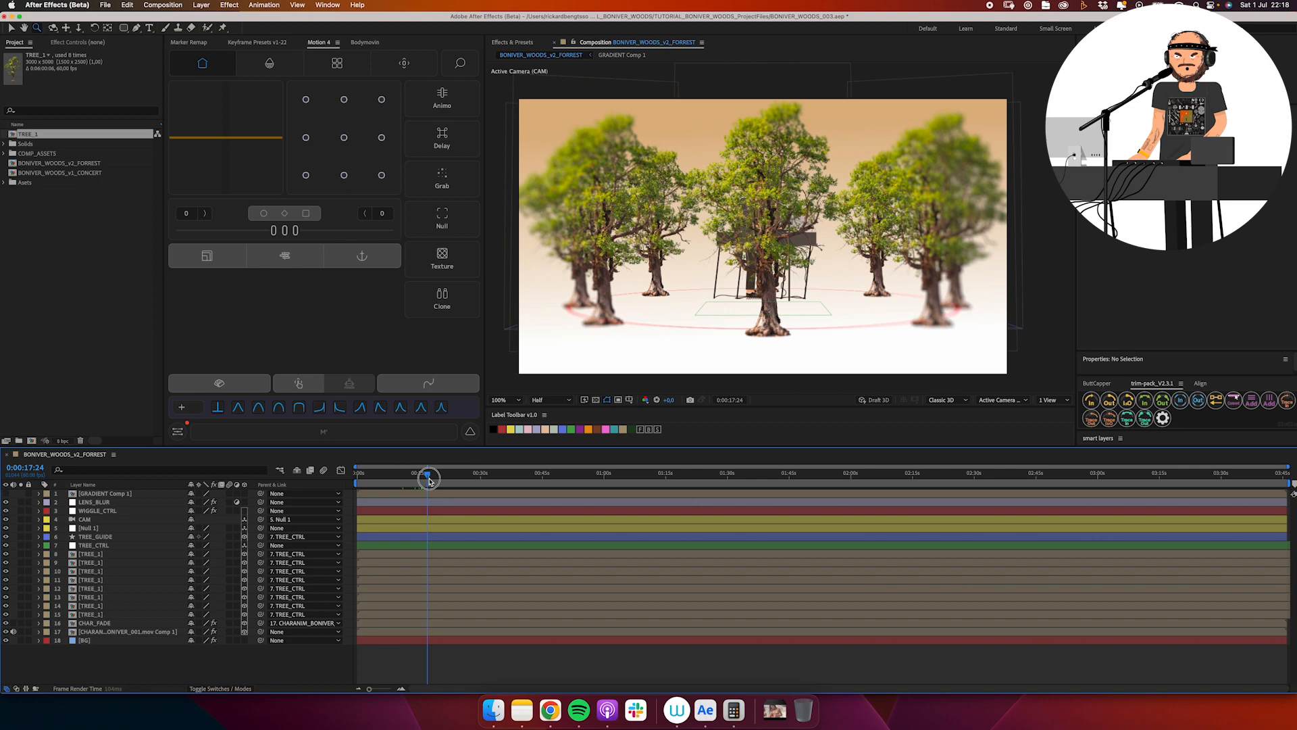
# - Create a null named TREE_ROTATE_CTRL and add a slider control named SPEED to it
pyautogui.press('super+alt+shift+y')
pyautogui.press('Return')
pyautogui.write('TREE_ROTATE_CTRL')
pyautogui.press('Return')
pyautogui.click(229, 5)
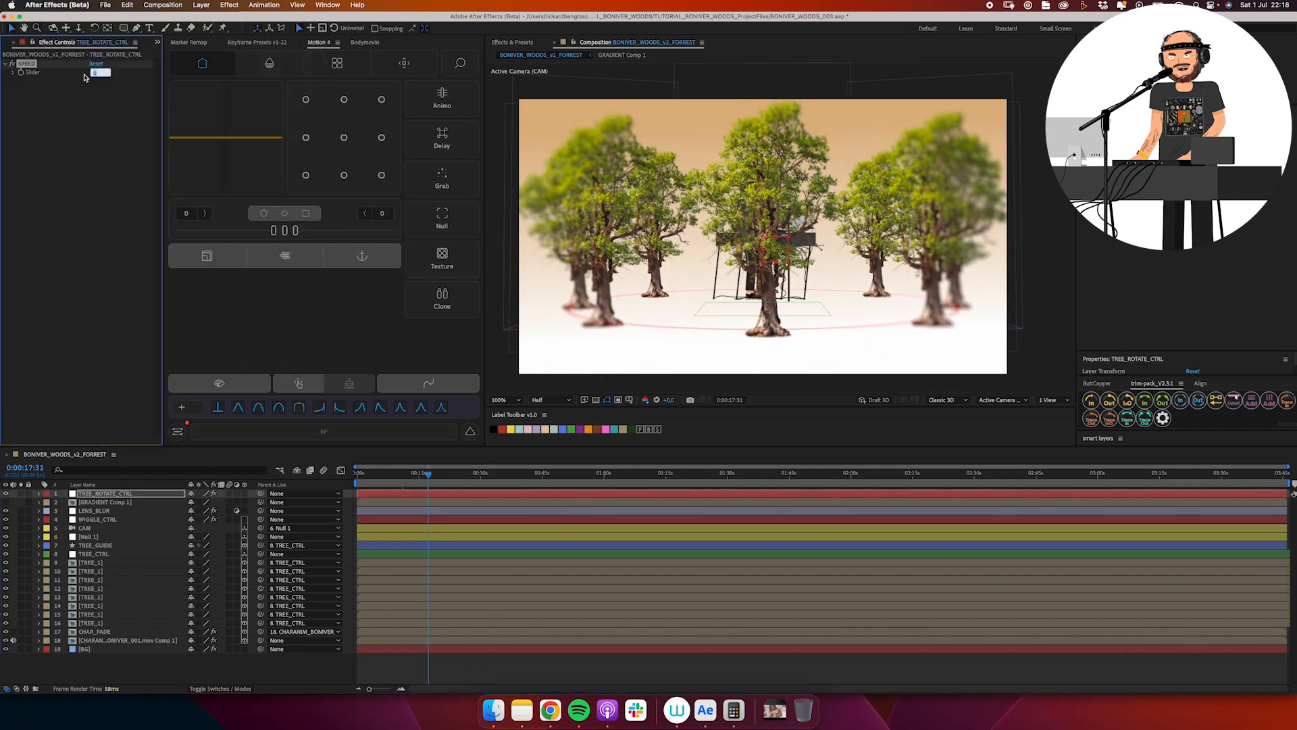
# - Add a Z Rotation expression to TREE_CTRL that adds time multiplied by TREE_ROTATE_CTRL's SPEED slider
pyautogui.click(93, 553)
pyautogui.press('r')
pyautogui.keyDown('alt'); pyautogui.click(64, 606); pyautogui.keyUp('alt')
pyautogui.write('vaue')
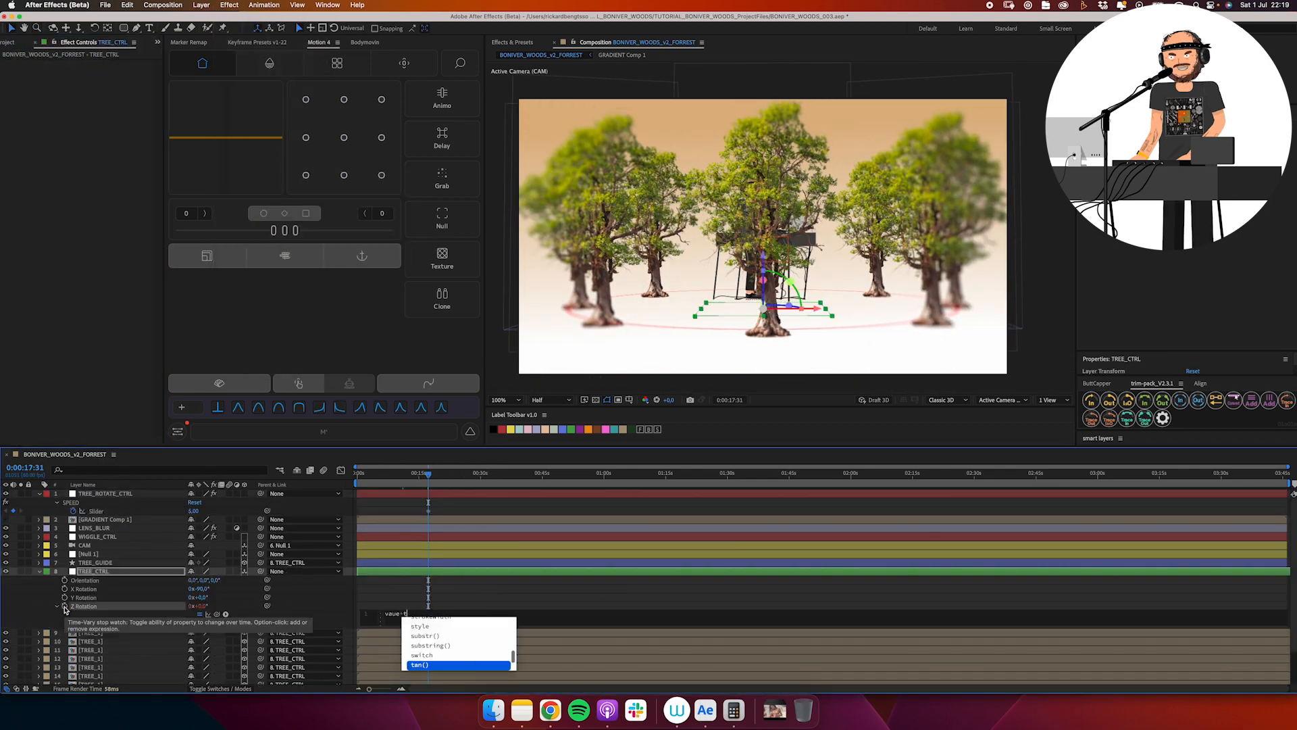
pyautogui.write('+t')
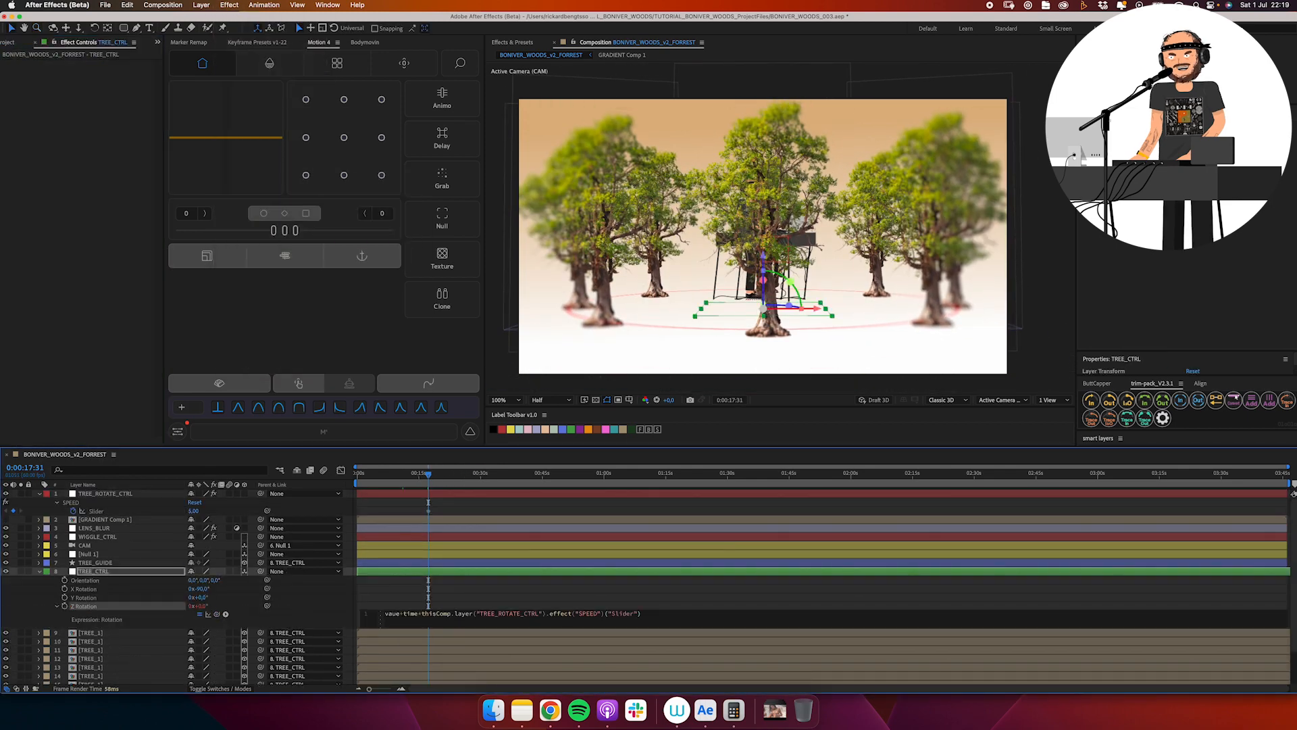
pyautogui.press('space')
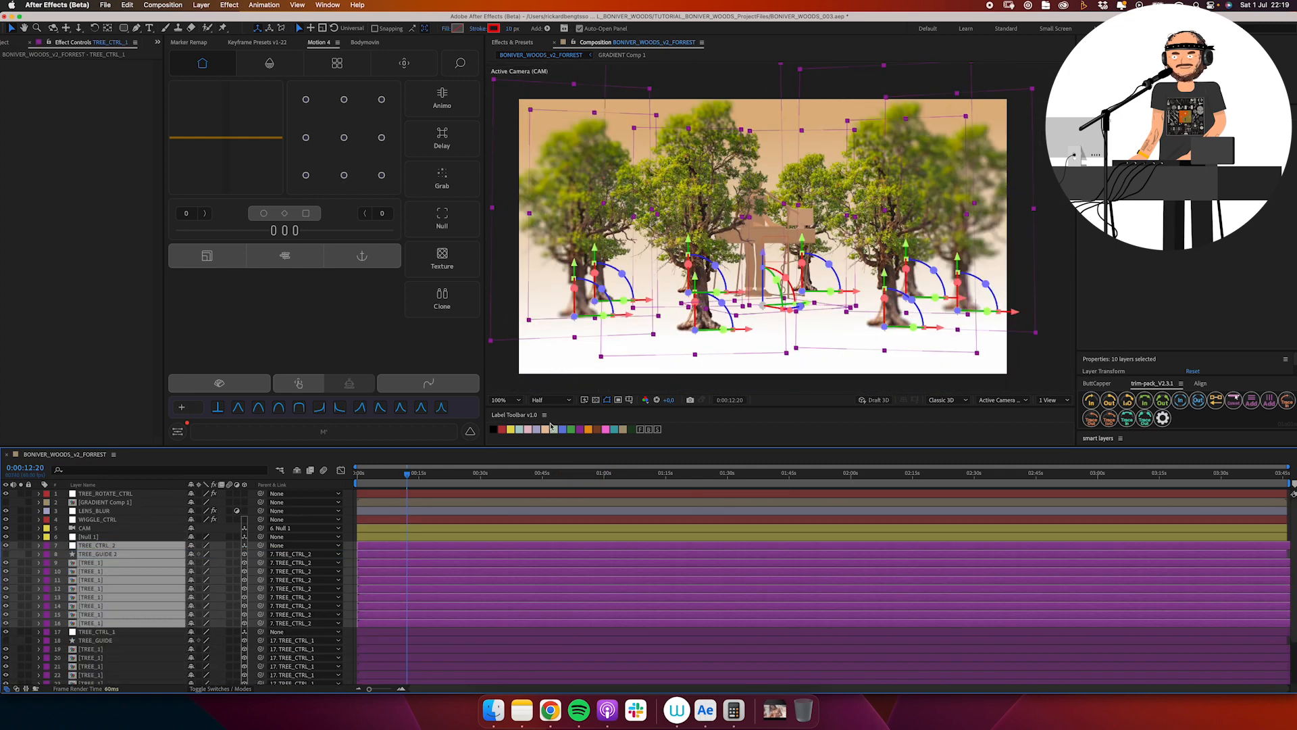
# - Label the TREE_CTRL_2 group green and enlarge its null into a wider outer ring, checking it in Custom View 1
pyautogui.click(571, 429)
pyautogui.click(118, 544)
pyautogui.press('s')
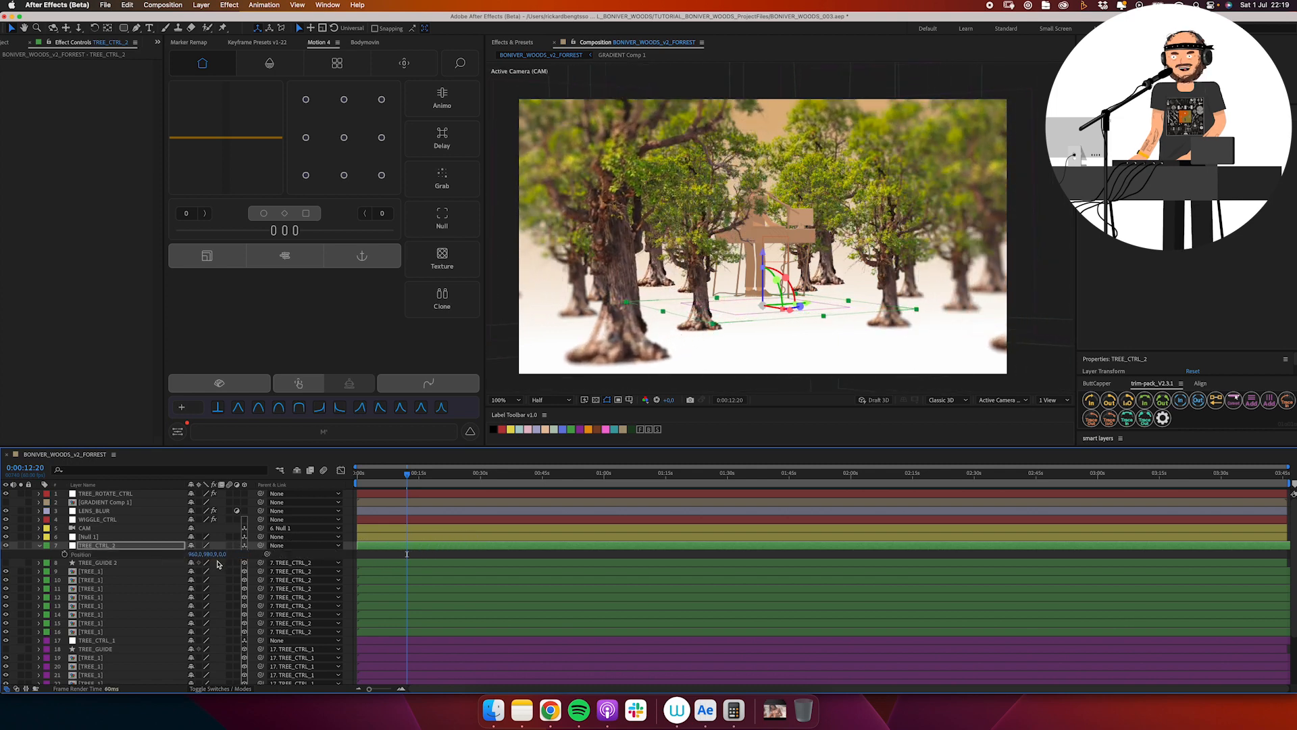
pyautogui.click(1013, 401)
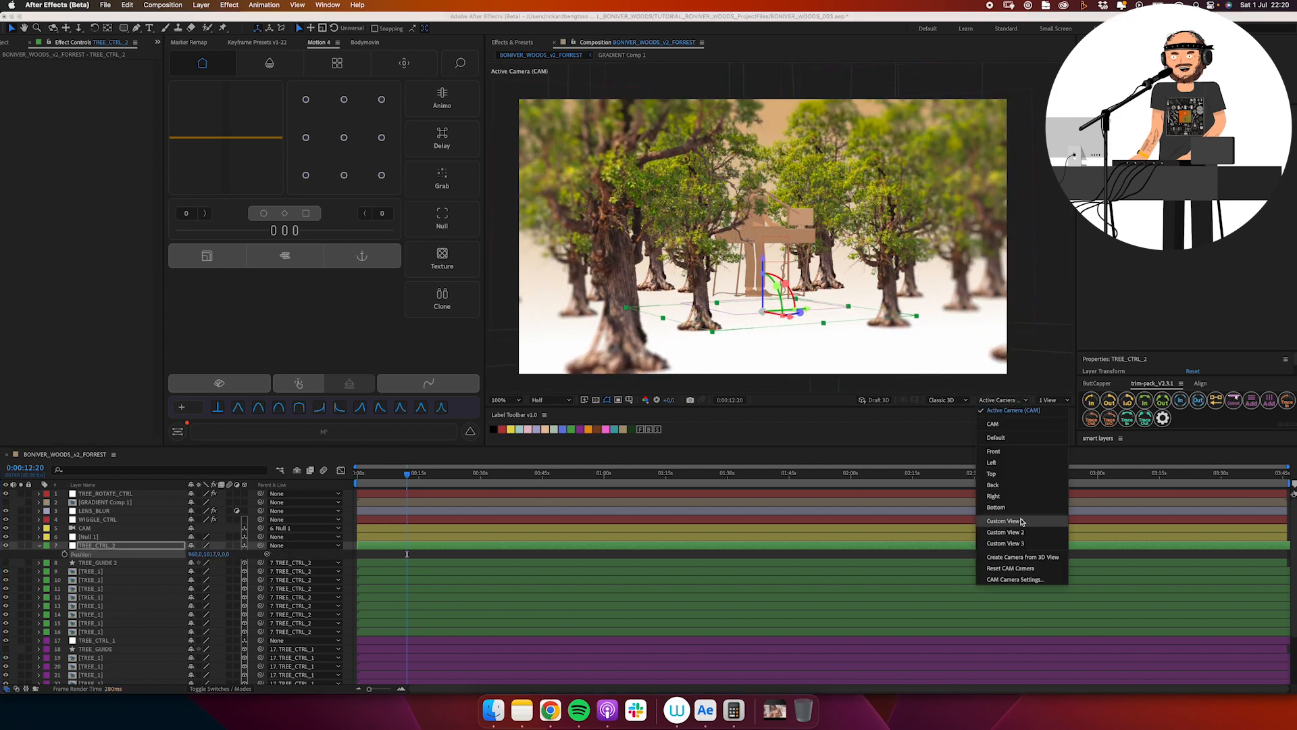
pyautogui.click(1017, 521)
pyautogui.moveTo(408, 476); pyautogui.dragTo(409, 488)
pyautogui.click(1012, 402)
pyautogui.click(1017, 410)
# - Reverse TREE_CTRL_2's Z Rotation expression by subtracting time multiplied by the SPEED slider and .5, and select all layers
pyautogui.press('r')
pyautogui.click(57, 581)
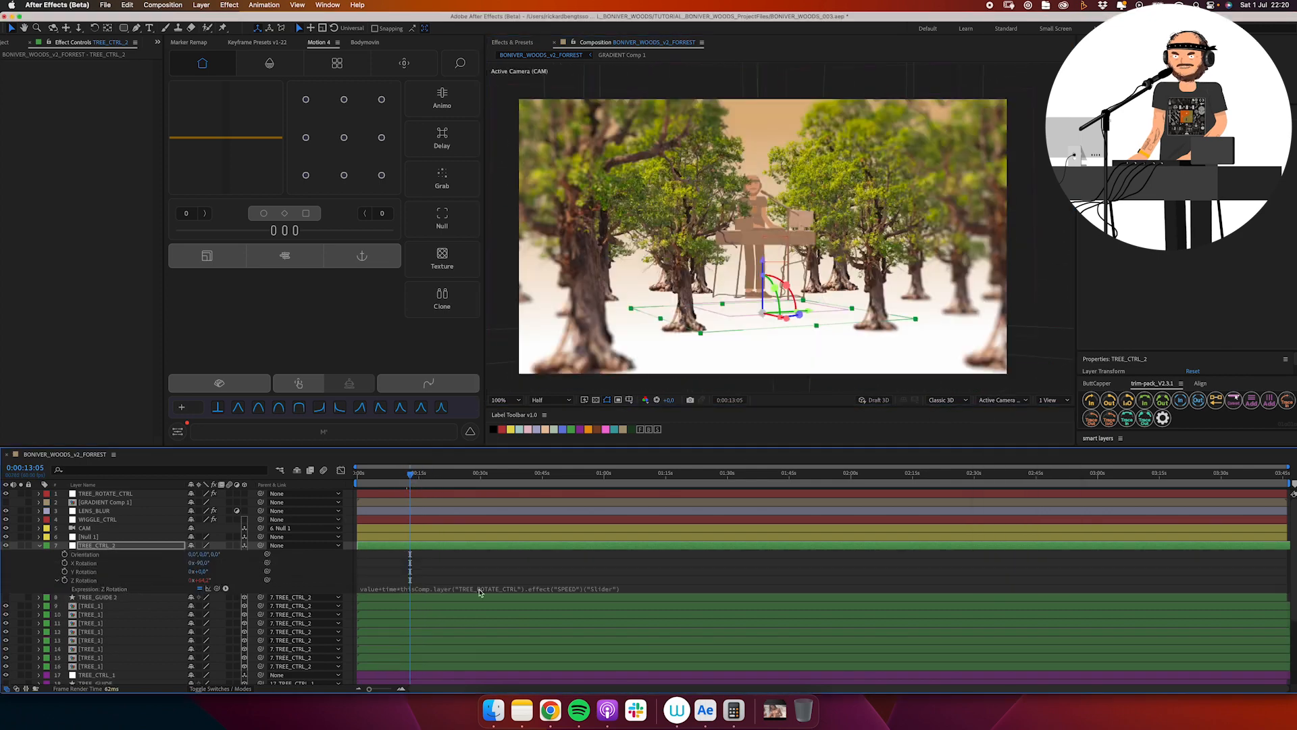
pyautogui.click(480, 592)
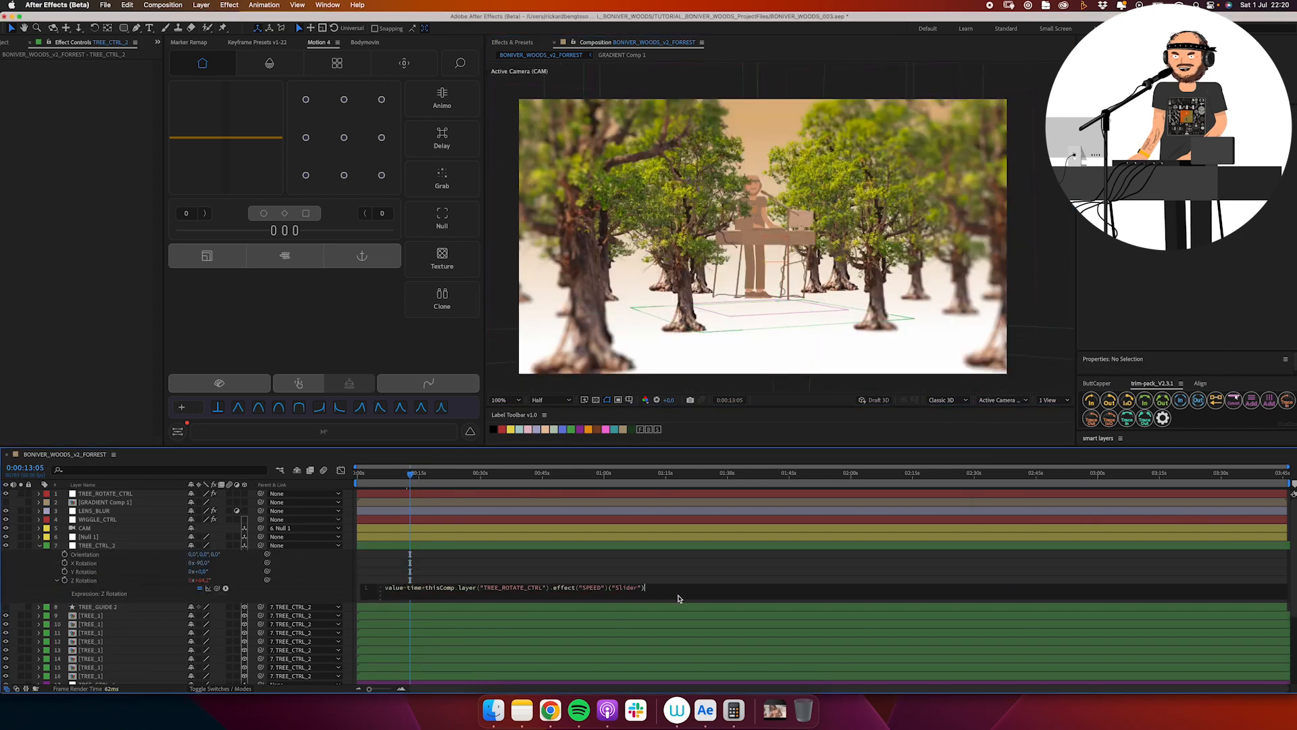
pyautogui.click(417, 475)
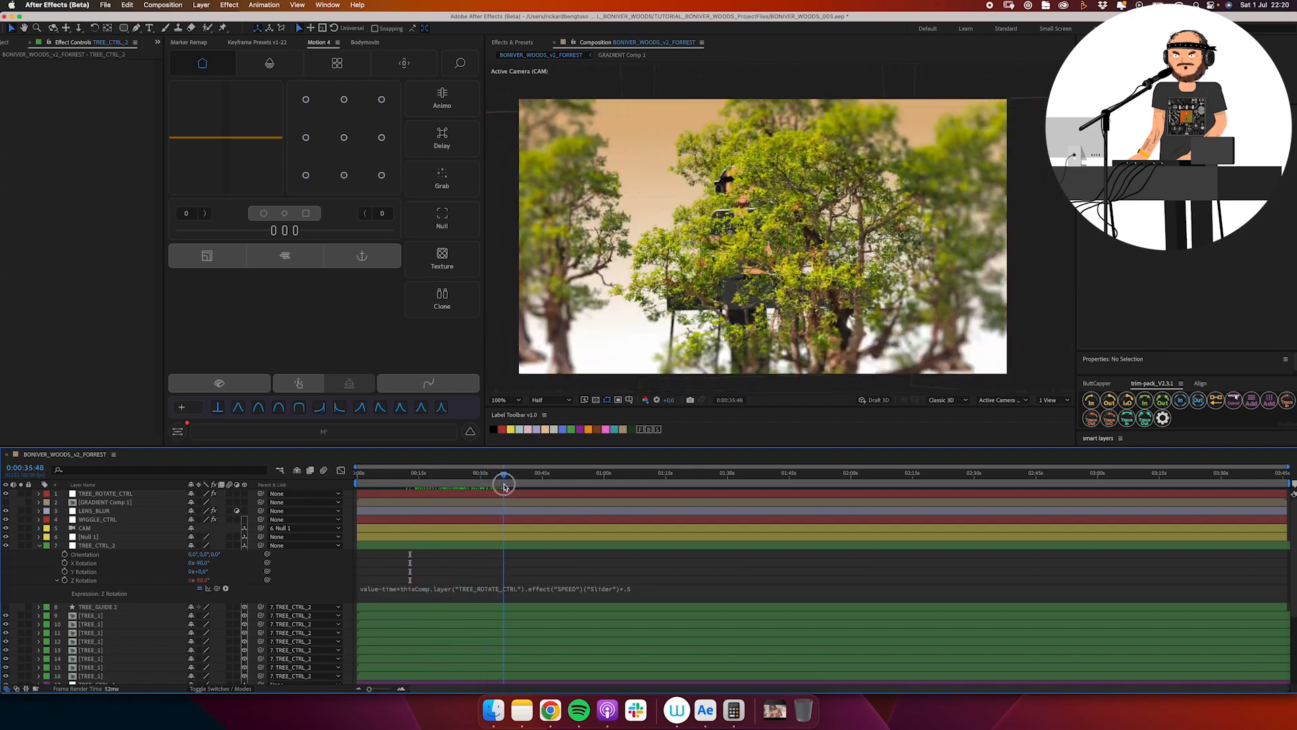
pyautogui.press('super+a')
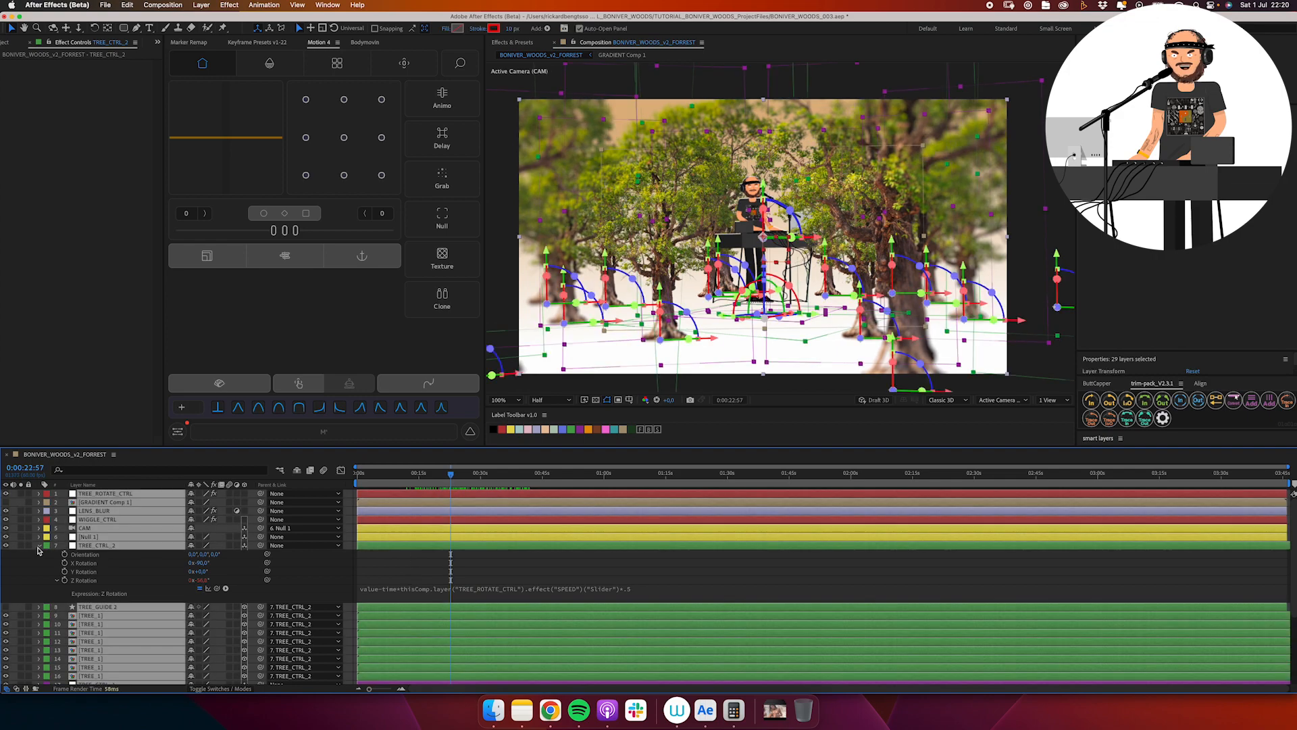
# - Change the Fill colour of the green-labelled TREE_1 layers to a darker brown and check the look at other times
pyautogui.press('u')
pyautogui.keyDown('shift'); pyautogui.click(101, 508); pyautogui.keyUp('shift')
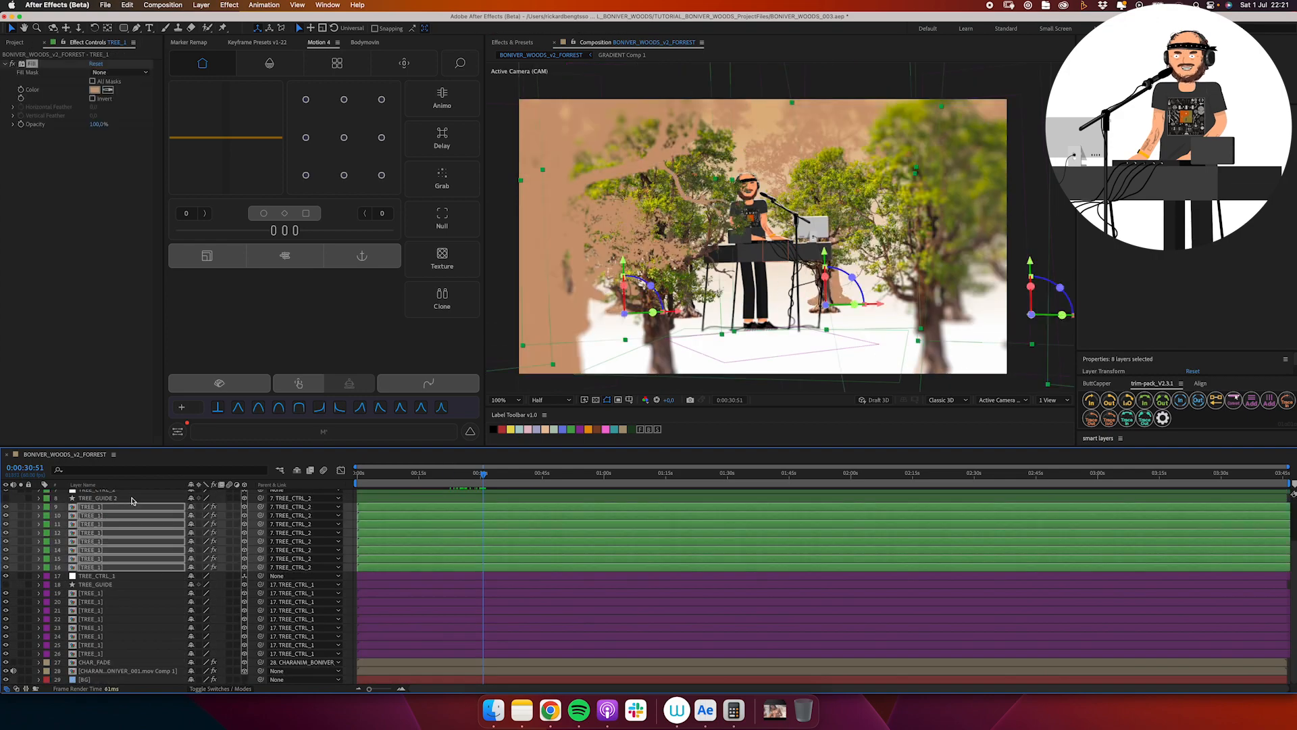
pyautogui.click(99, 90)
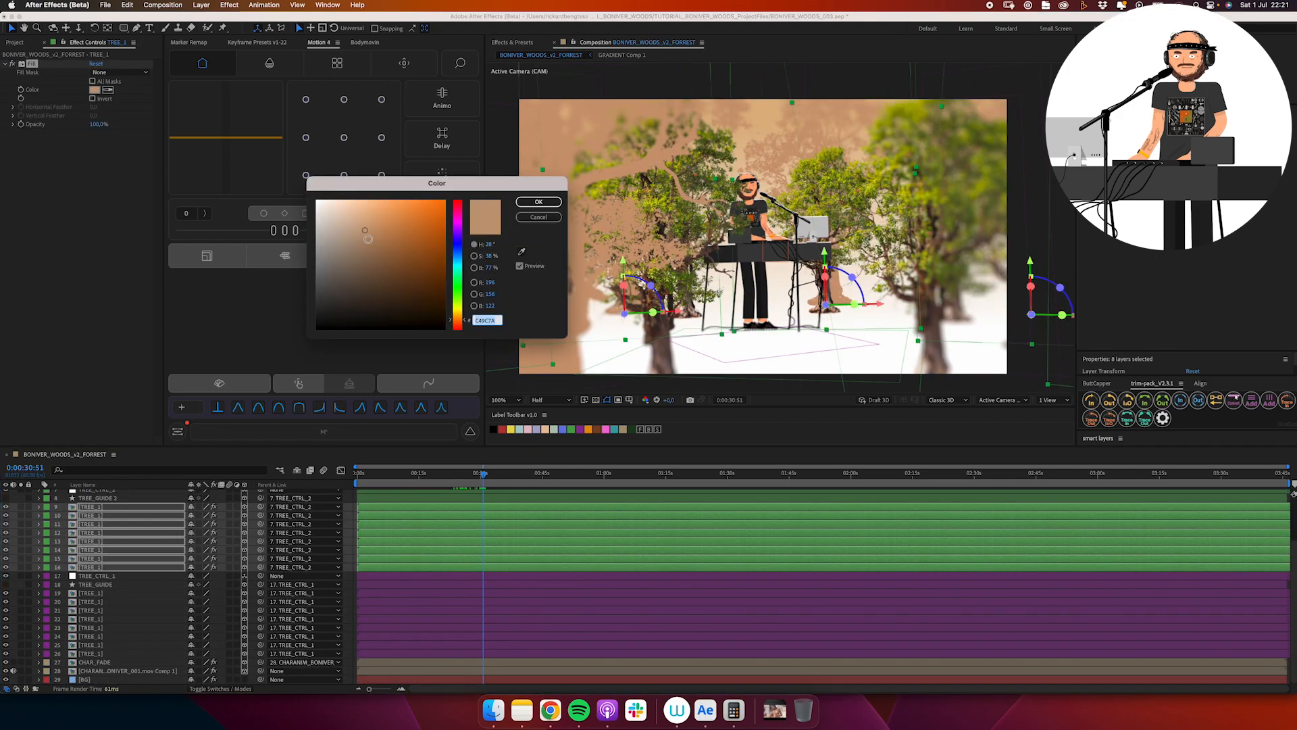
pyautogui.press('Return')
pyautogui.click(449, 477)
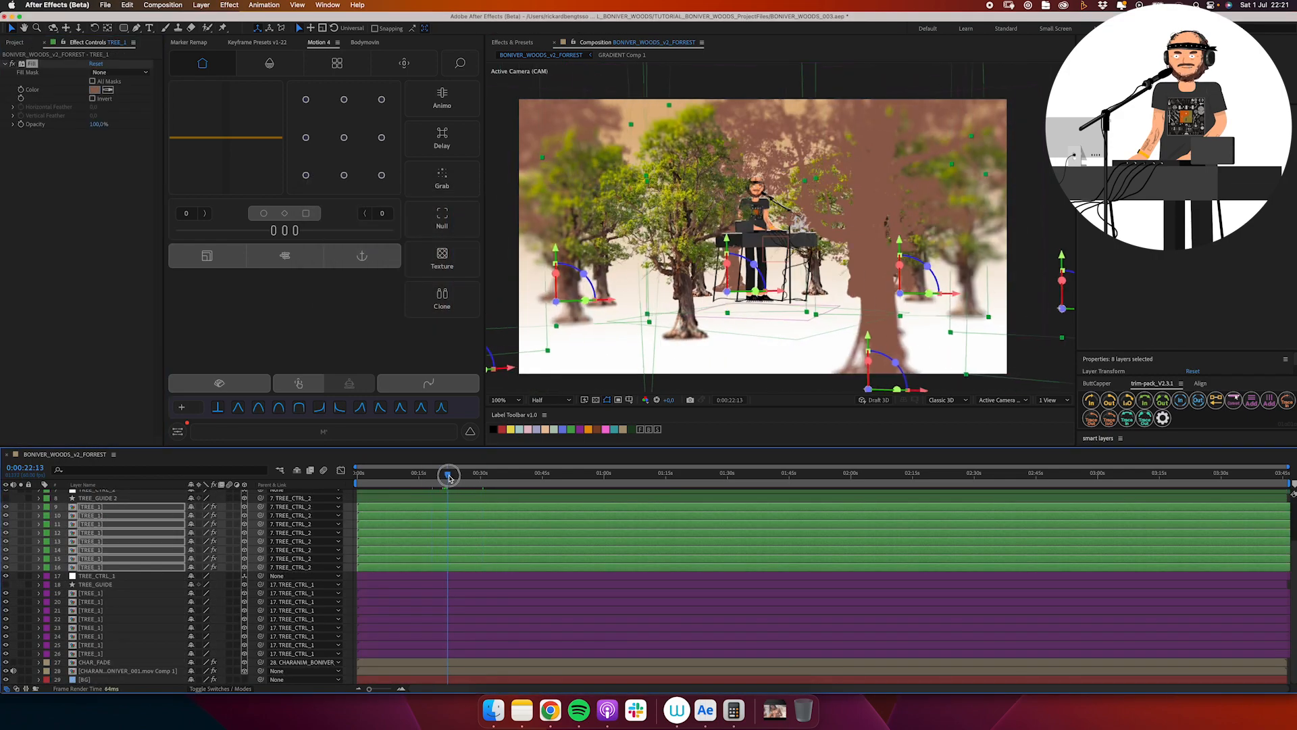
pyautogui.moveTo(439, 483); pyautogui.dragTo(461, 507)
# - Duplicate the TREE_CTRL_1 null with its ring of trees, move the copies above TREE_CTRL_2 and label them orange
pyautogui.click(101, 576)
pyautogui.keyDown('shift'); pyautogui.click(101, 653); pyautogui.keyUp('shift')
pyautogui.press('super+d')
pyautogui.scroll(5, 123, 545)
pyautogui.moveTo(124, 632); pyautogui.dragTo(125, 542)
pyautogui.click(511, 429)
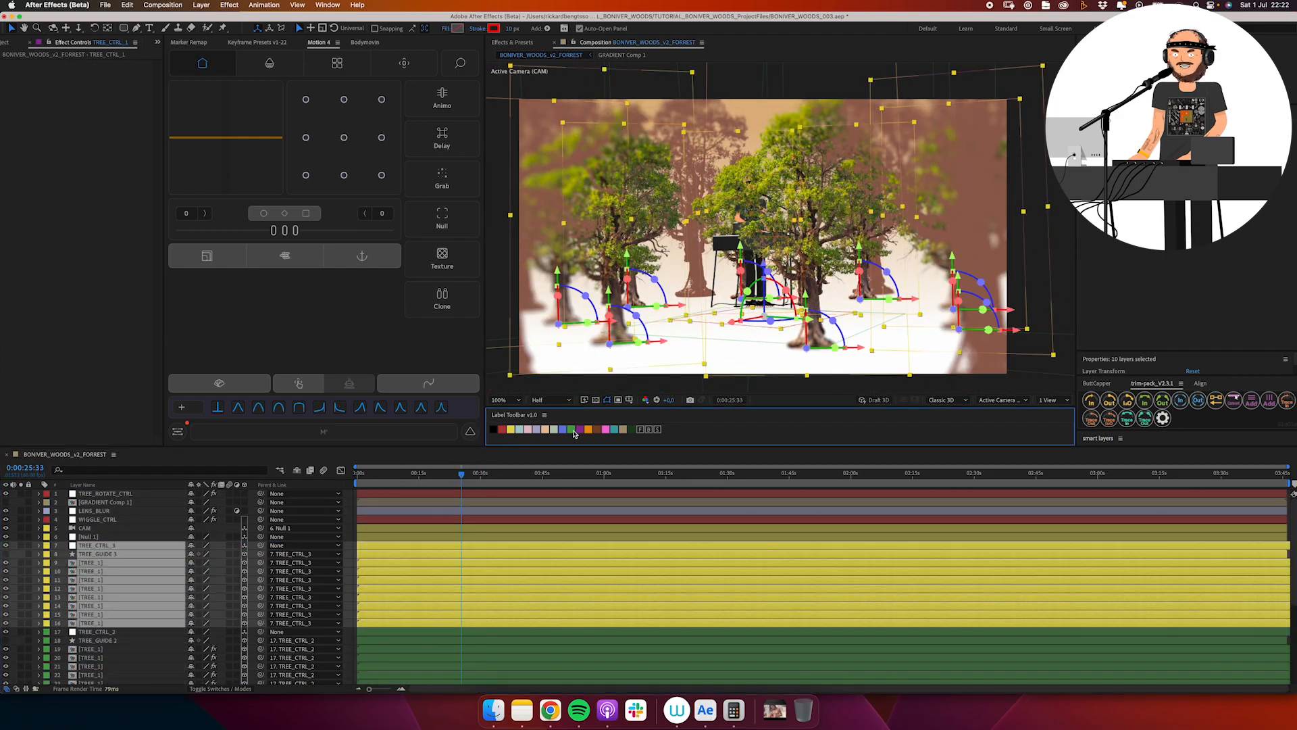
pyautogui.click(588, 429)
# - Scale down the TREE_CTRL_3 null so its trees form a small inner ring, and collapse the open layer properties
pyautogui.click(128, 546)
pyautogui.press('s')
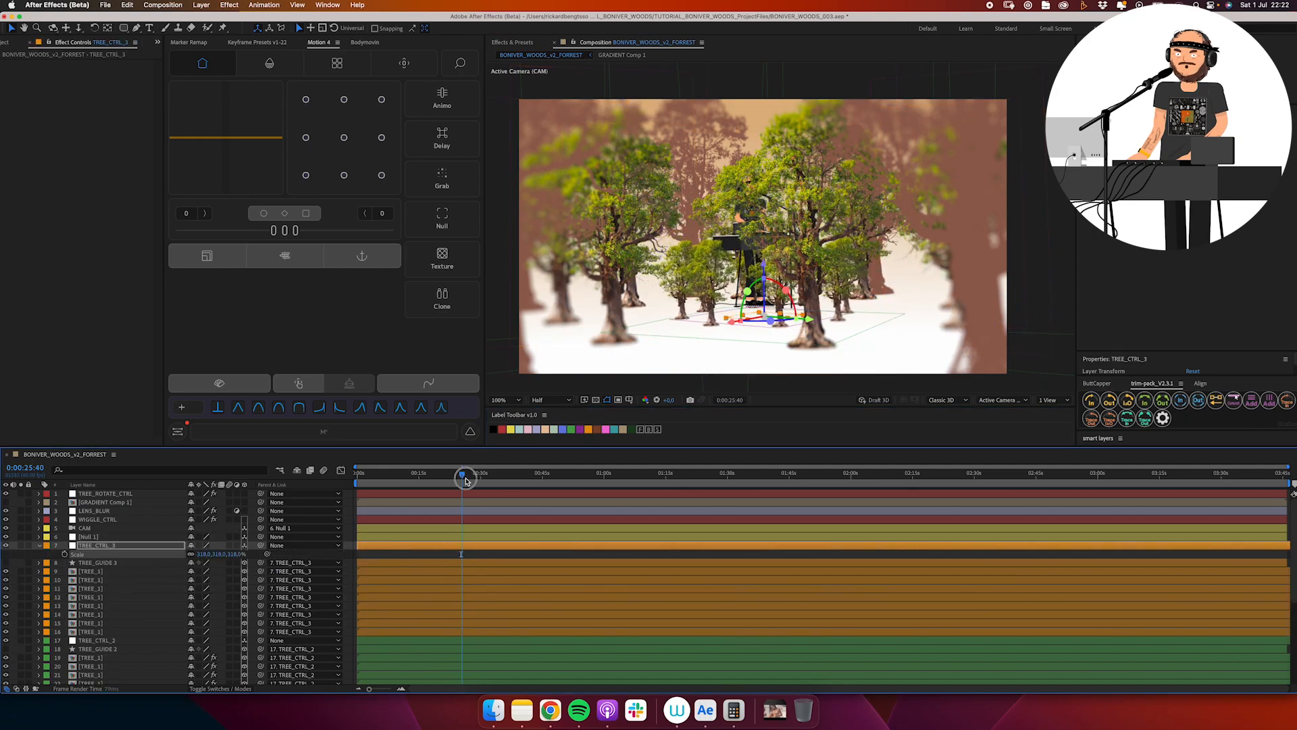
pyautogui.moveTo(465, 481); pyautogui.dragTo(441, 497)
pyautogui.press('r')
pyautogui.press('super+a')
pyautogui.press('u')
pyautogui.press('super+shift+a')
# - Hide the purple TREE_CTRL_1 and green TREE_CTRL_2 tree groups so only the orange inner ring is displayed
pyautogui.scroll(-5, 362, 525)
pyautogui.click(96, 551)
pyautogui.keyDown('shift'); pyautogui.click(91, 629); pyautogui.keyUp('shift')
pyautogui.click(6, 551)
pyautogui.scroll(5, 68, 554)
pyautogui.click(5, 43)
pyautogui.scroll(-8, 122, 581)
pyautogui.click(98, 581)
pyautogui.keyDown('shift'); pyautogui.click(106, 660); pyautogui.keyUp('shift')
pyautogui.click(6, 649)
pyautogui.scroll(5, 146, 559)
# - Fine-tune the Scale of the TREE_CTRL_3 null around the performer
pyautogui.click(160, 526)
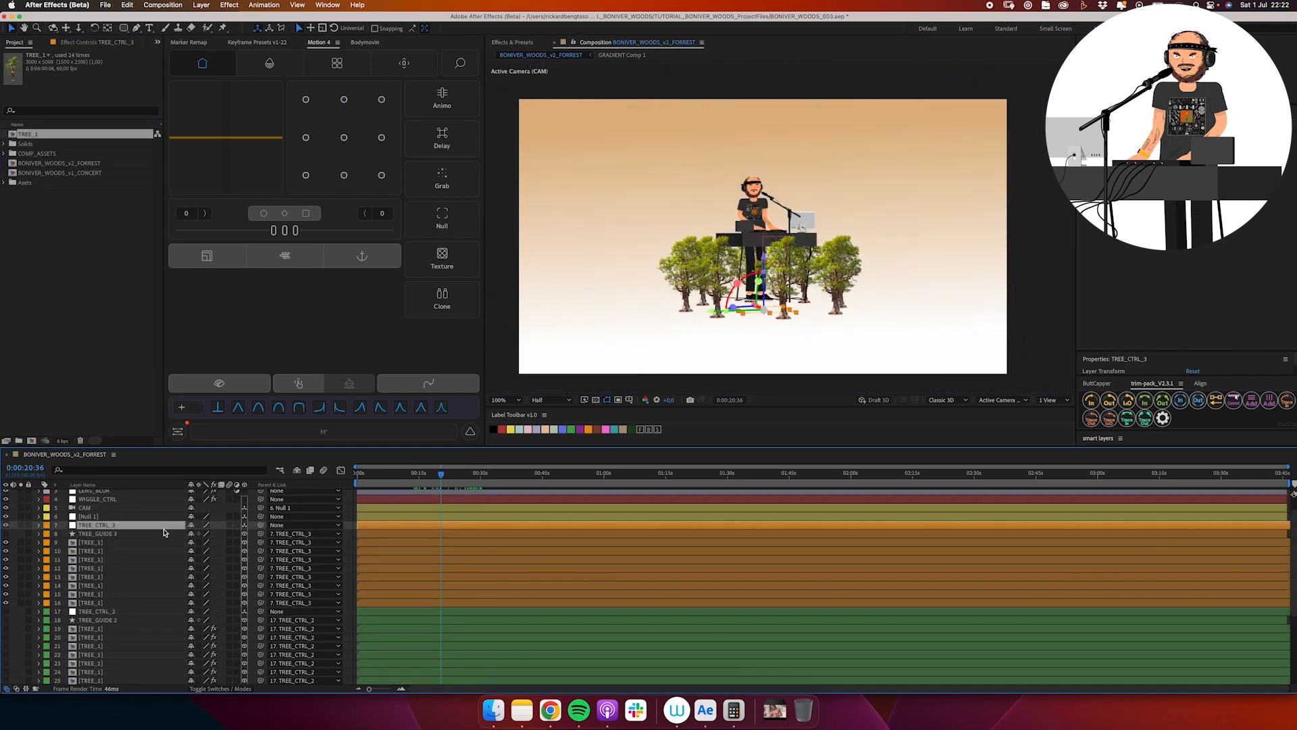
pyautogui.press('s')
pyautogui.moveTo(203, 534); pyautogui.dragTo(228, 533)
# - Import plant images and build separate PLANT compositions by swapping a different plant picture into each one
pyautogui.press('super+Tab')
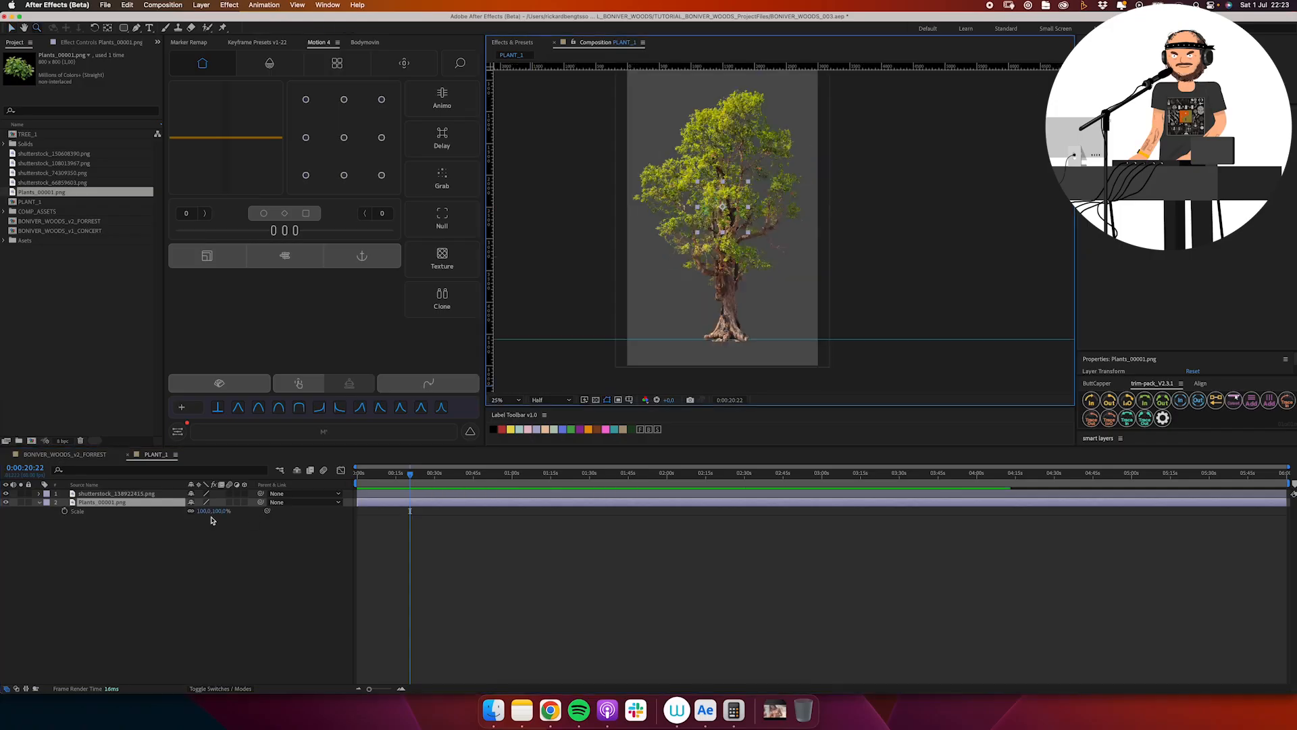
pyautogui.click(262, 502)
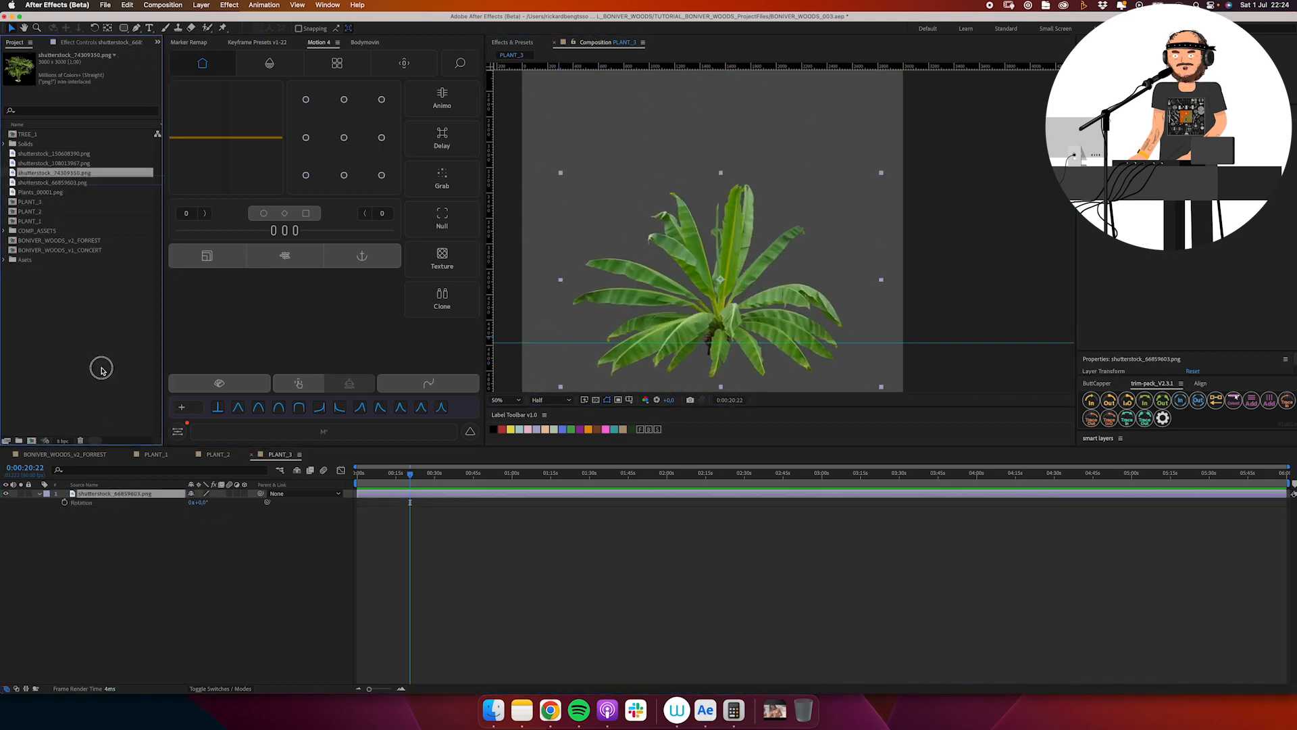
pyautogui.moveTo(99, 365); pyautogui.dragTo(742, 276)
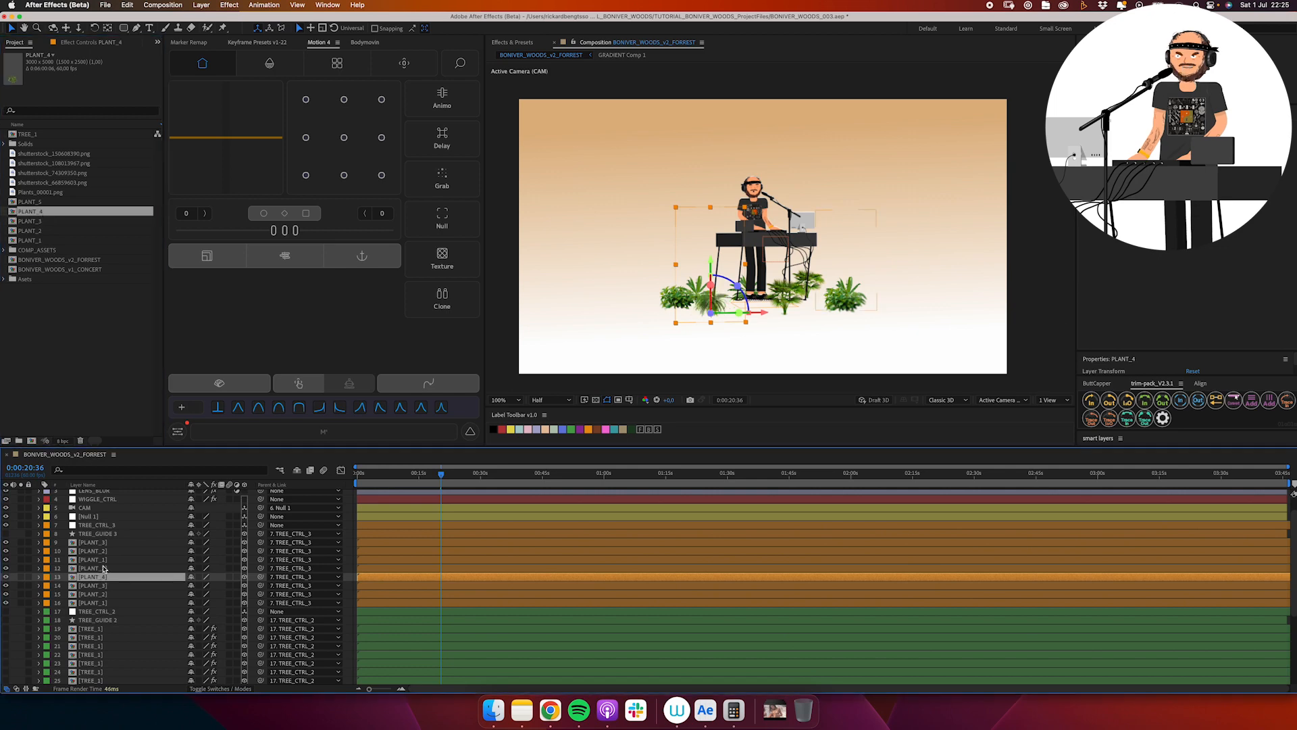
# - Swap plants in the TREE_CTRL_3 ring for other PLANT compositions such as PLANT_5 and adjust the plant's scale
pyautogui.click(104, 569)
pyautogui.click(44, 203)
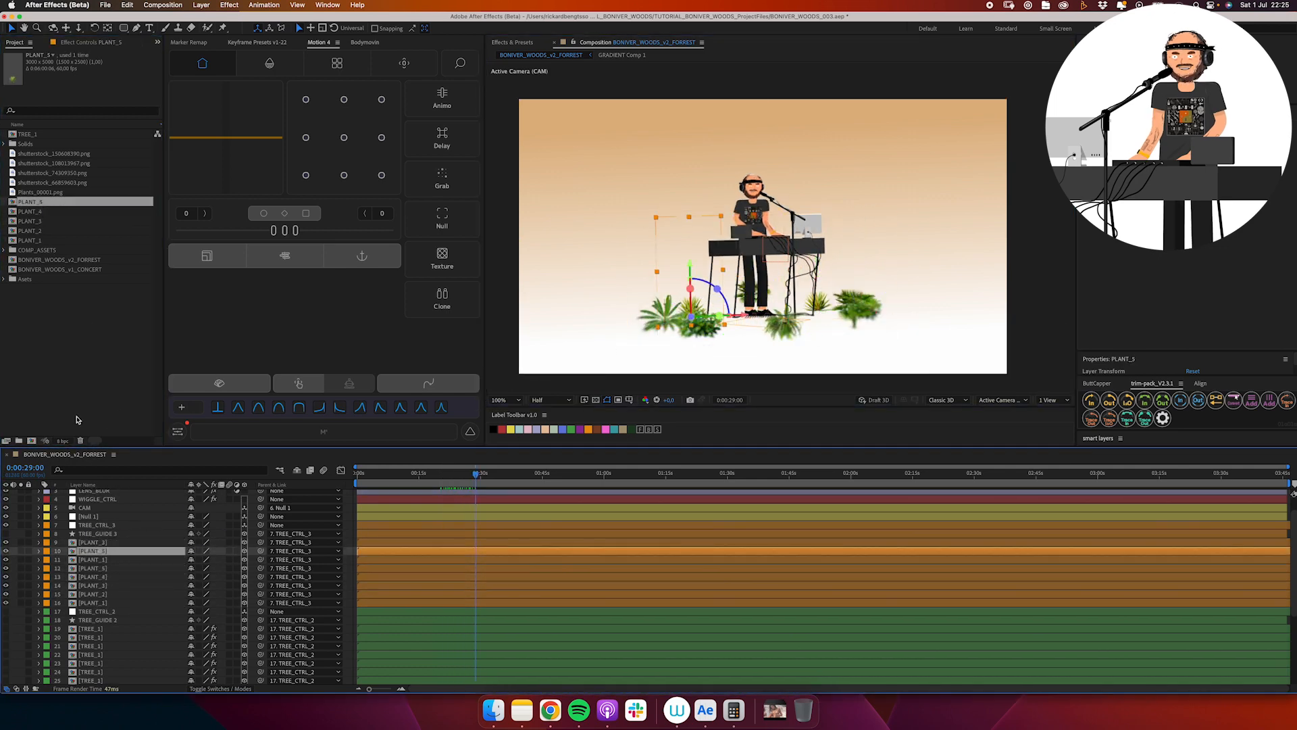
pyautogui.press('s')
pyautogui.click(208, 559)
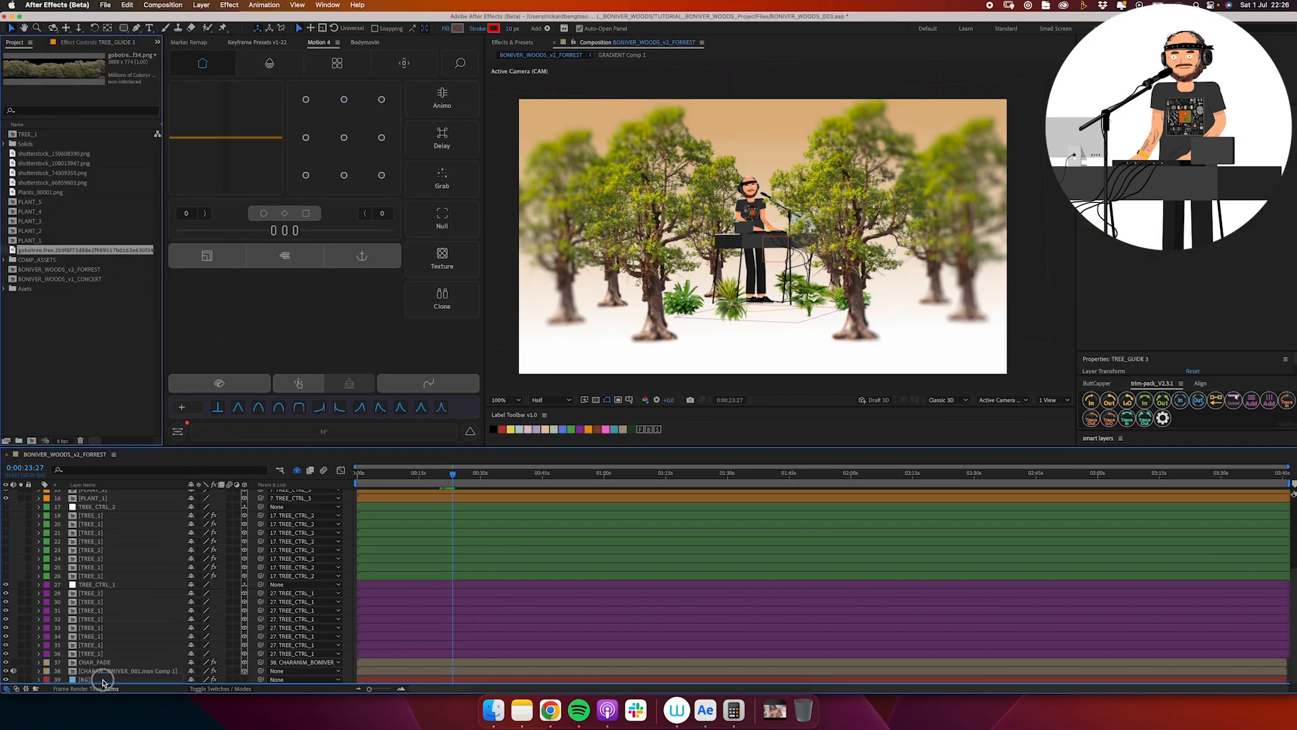
# - Place the gobotree forest image just above BG, make it a 3D layer, and push it back and enlarge it as a backdrop
pyautogui.moveTo(103, 683); pyautogui.dragTo(103, 675)
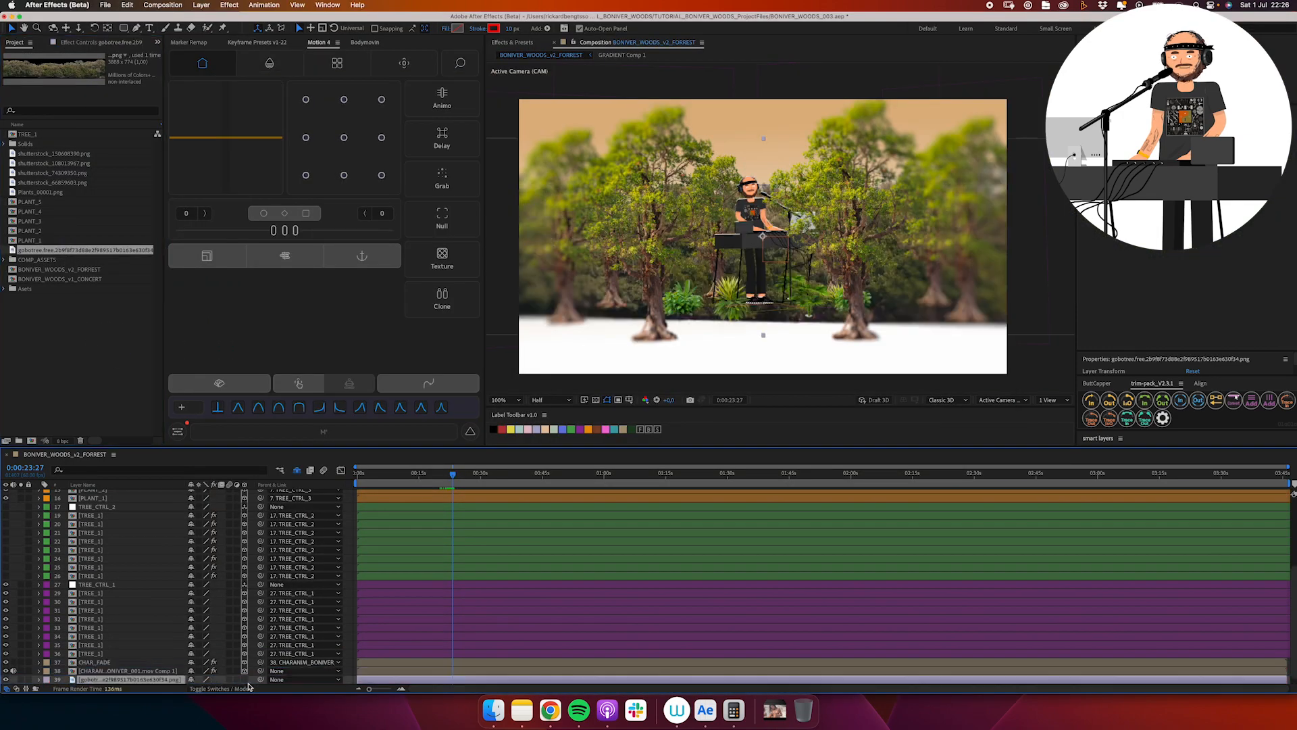
pyautogui.click(245, 679)
pyautogui.press('p')
pyautogui.scroll(-2, 237, 592)
pyautogui.press('s')
pyautogui.moveTo(216, 671); pyautogui.dragTo(247, 672)
pyautogui.moveTo(453, 475)
pyautogui.mouseDown()
pyautogui.moveTo(506, 478)
pyautogui.moveTo(454, 477)
pyautogui.mouseUp()
# - Duplicate the forest backdrop and turn the rear copy into a larger, horizontally flipped layer with Overlay blending
pyautogui.click(179, 663)
pyautogui.press('super+d')
pyautogui.click(177, 678)
pyautogui.press('p')
pyautogui.click(233, 678)
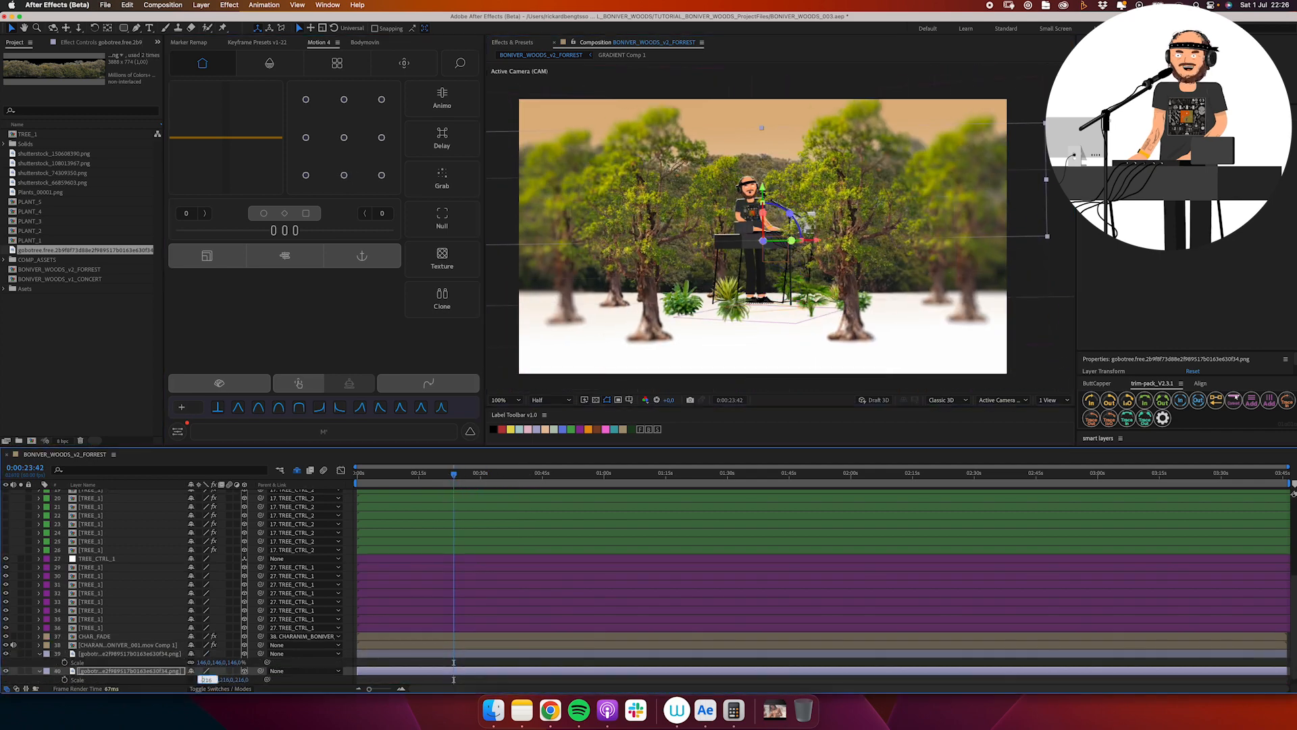
pyautogui.click(214, 689)
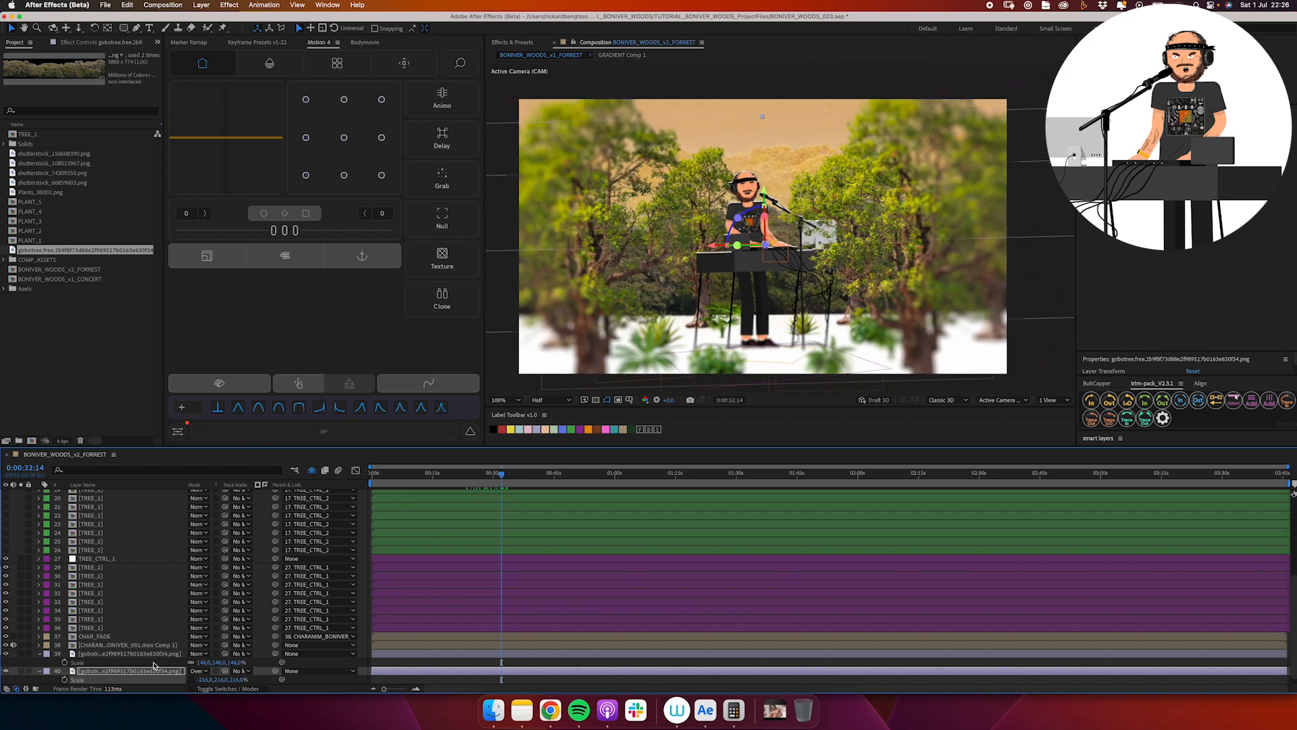
# - Try a different blending mode on the front forest backdrop layer
pyautogui.click(198, 662)
pyautogui.click(219, 425)
pyautogui.press('super+z')
pyautogui.press('super+z')
pyautogui.moveTo(505, 476); pyautogui.dragTo(464, 495)
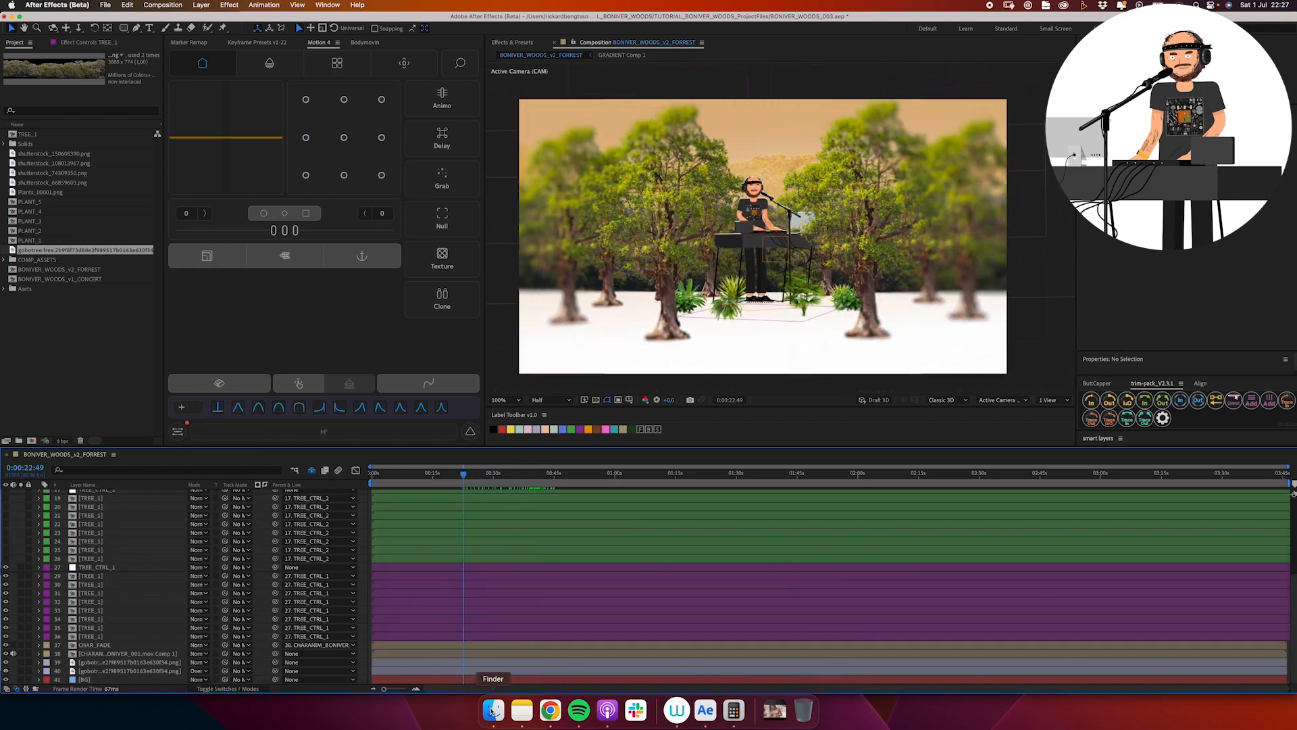
# - Import dead tree images and put the first one in TREE_DEAD_1, scaled to fit with its anchor point at the trunk base
pyautogui.click(493, 710)
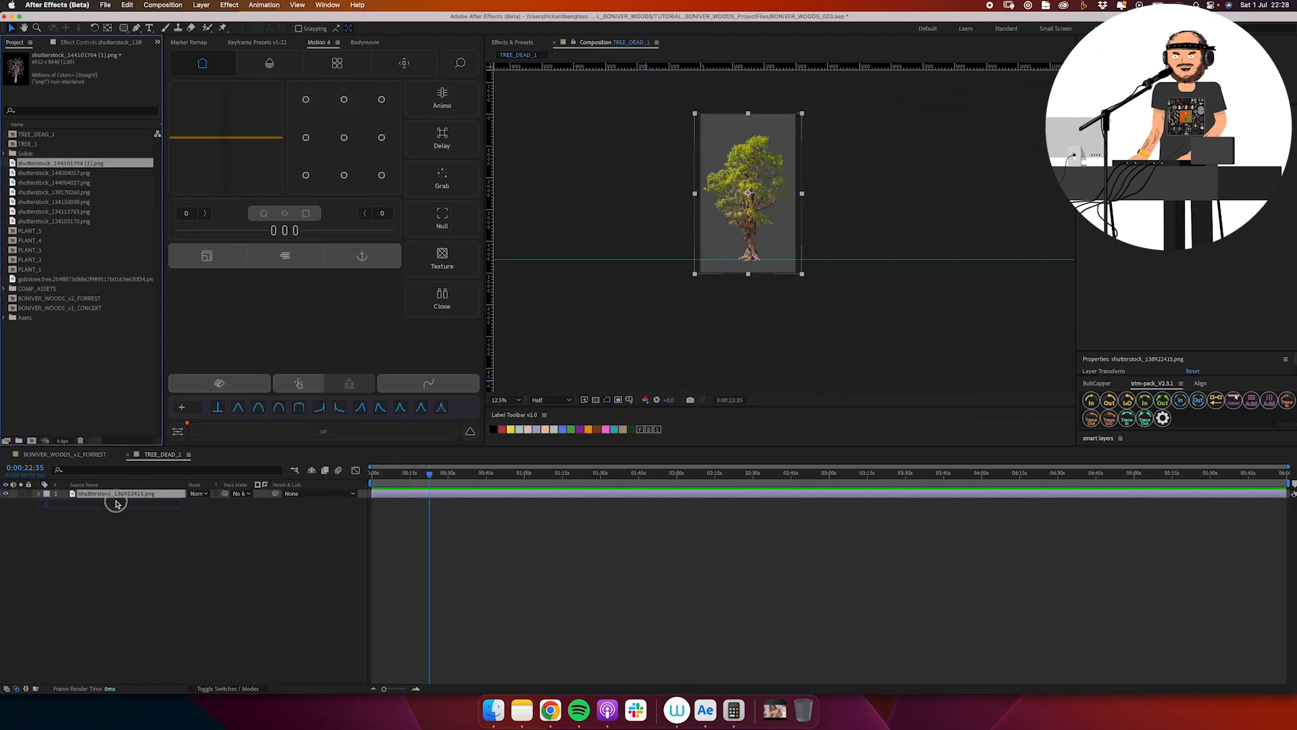
pyautogui.press('s')
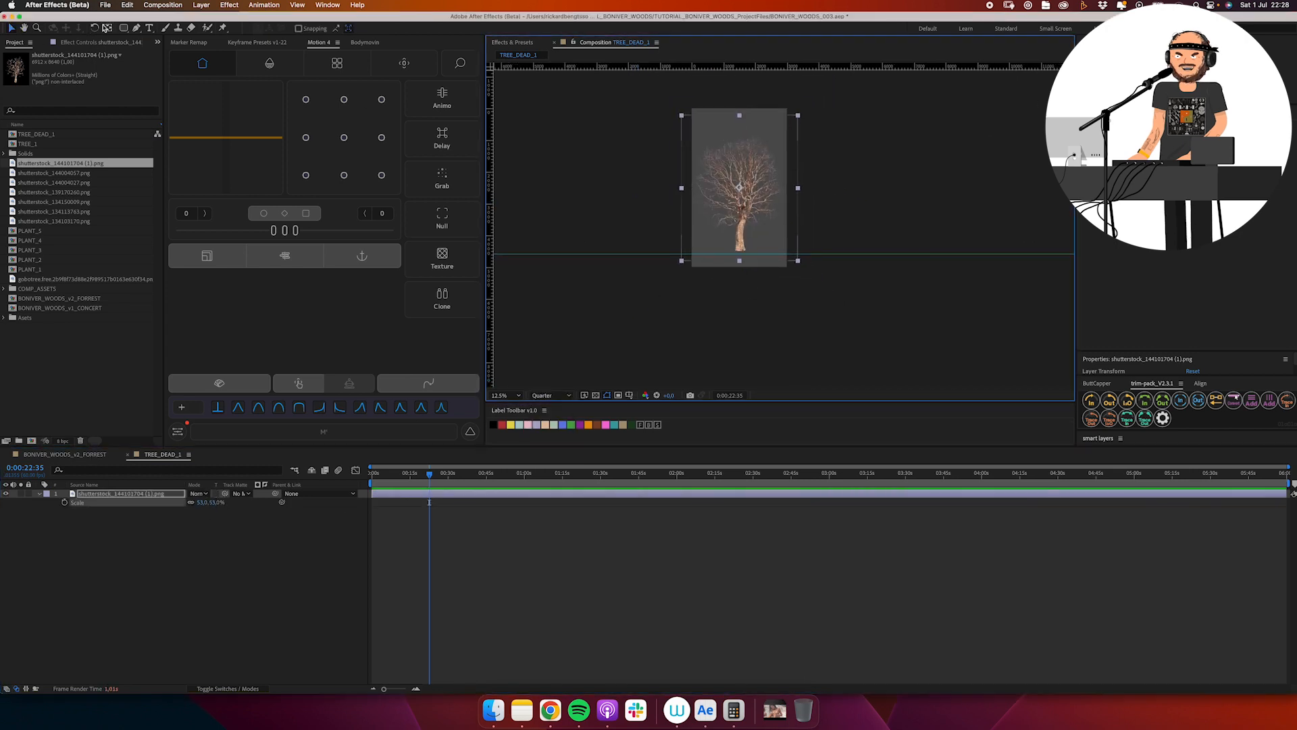
pyautogui.doubleClick(750, 234)
pyautogui.press('y')
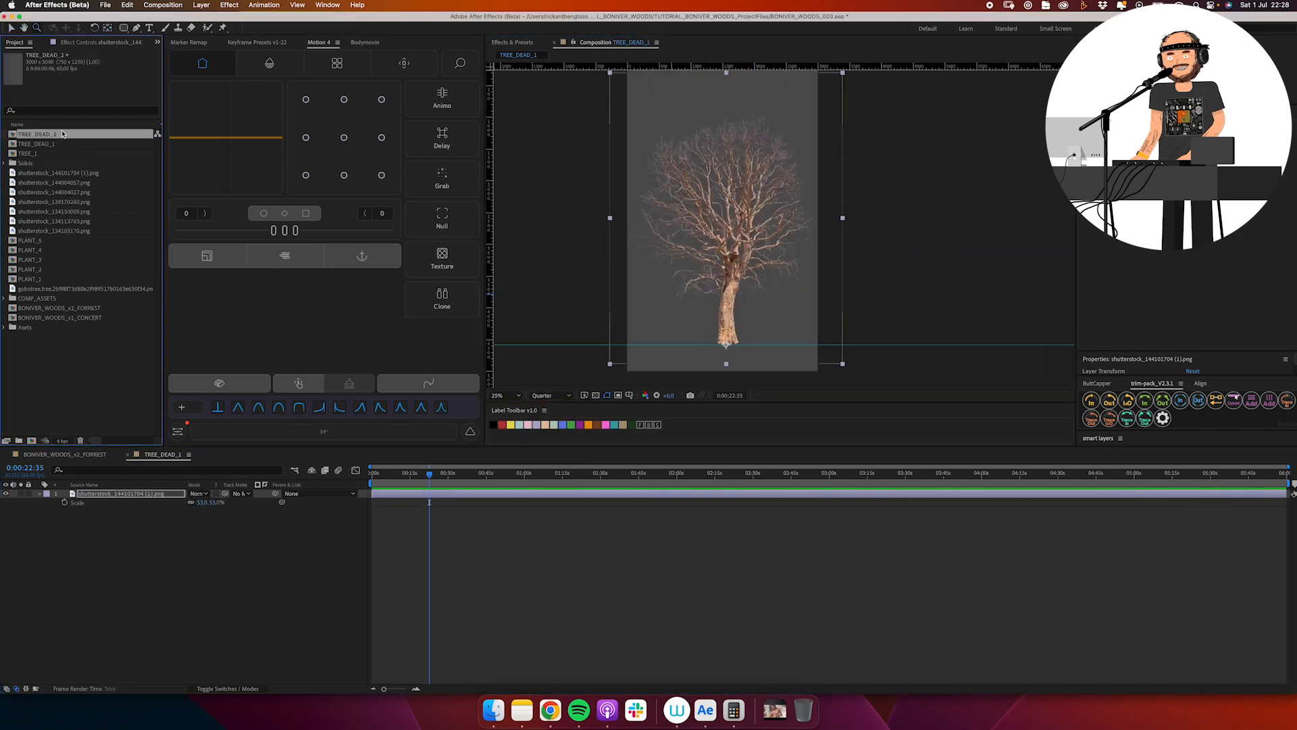
# - Swap another dead tree image into TREE_DEAD_2, adjust its scale and set the composition width to 5000 px
pyautogui.click(103, 183)
pyautogui.moveTo(103, 183); pyautogui.dragTo(102, 498)
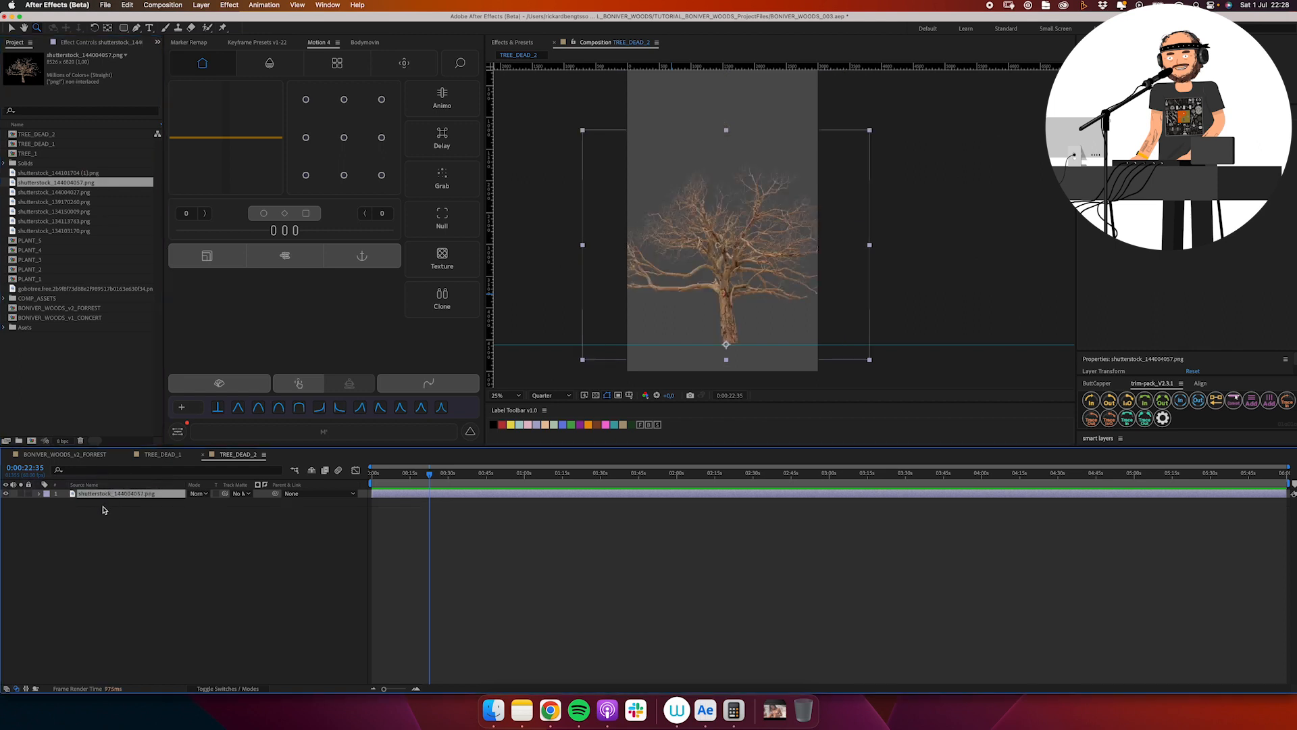
pyautogui.moveTo(203, 502); pyautogui.dragTo(210, 503)
pyautogui.click(155, 495)
pyautogui.press('super+k')
pyautogui.click(277, 220)
pyautogui.write('5000')
pyautogui.press('Return')
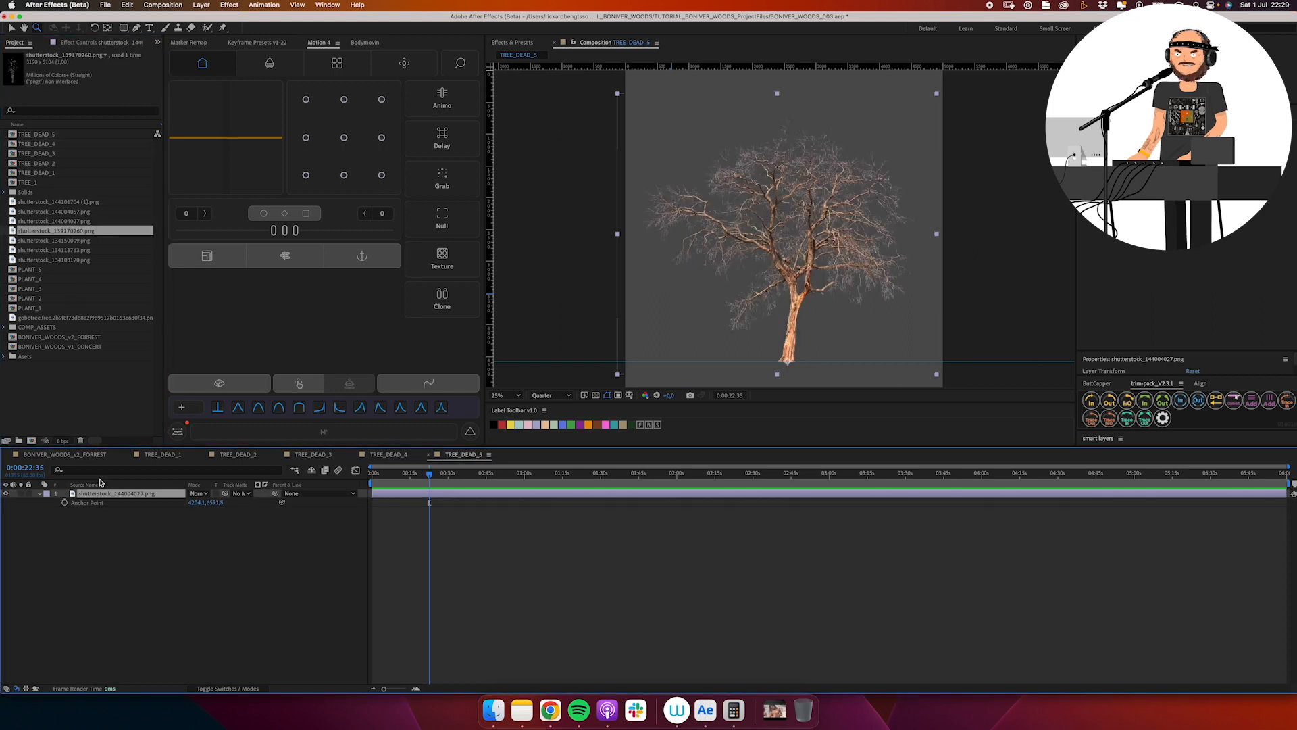
# - Replace the images in the TREE_DEAD_5, TREE_DEAD_6 and TREE_DEAD_7 compositions with different dead trees and adjust their scale
pyautogui.moveTo(102, 240); pyautogui.dragTo(118, 493)
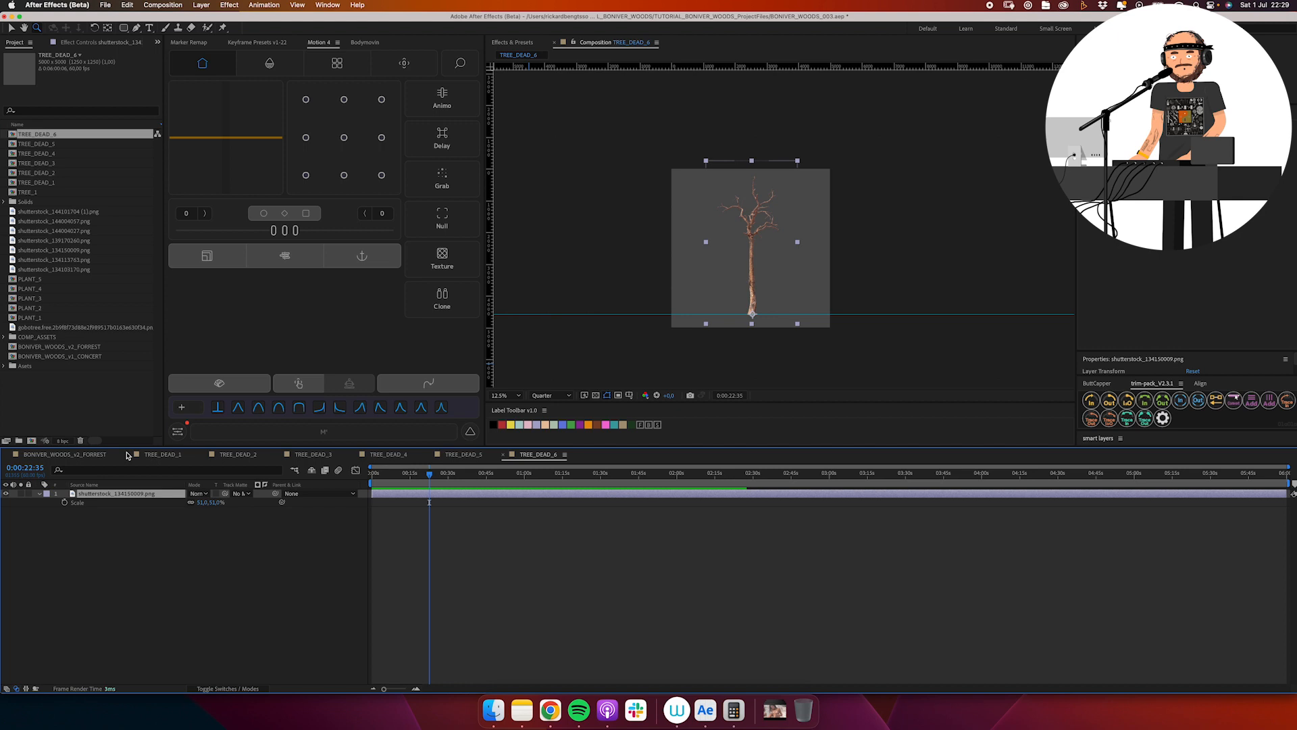
pyautogui.moveTo(81, 259); pyautogui.dragTo(115, 494)
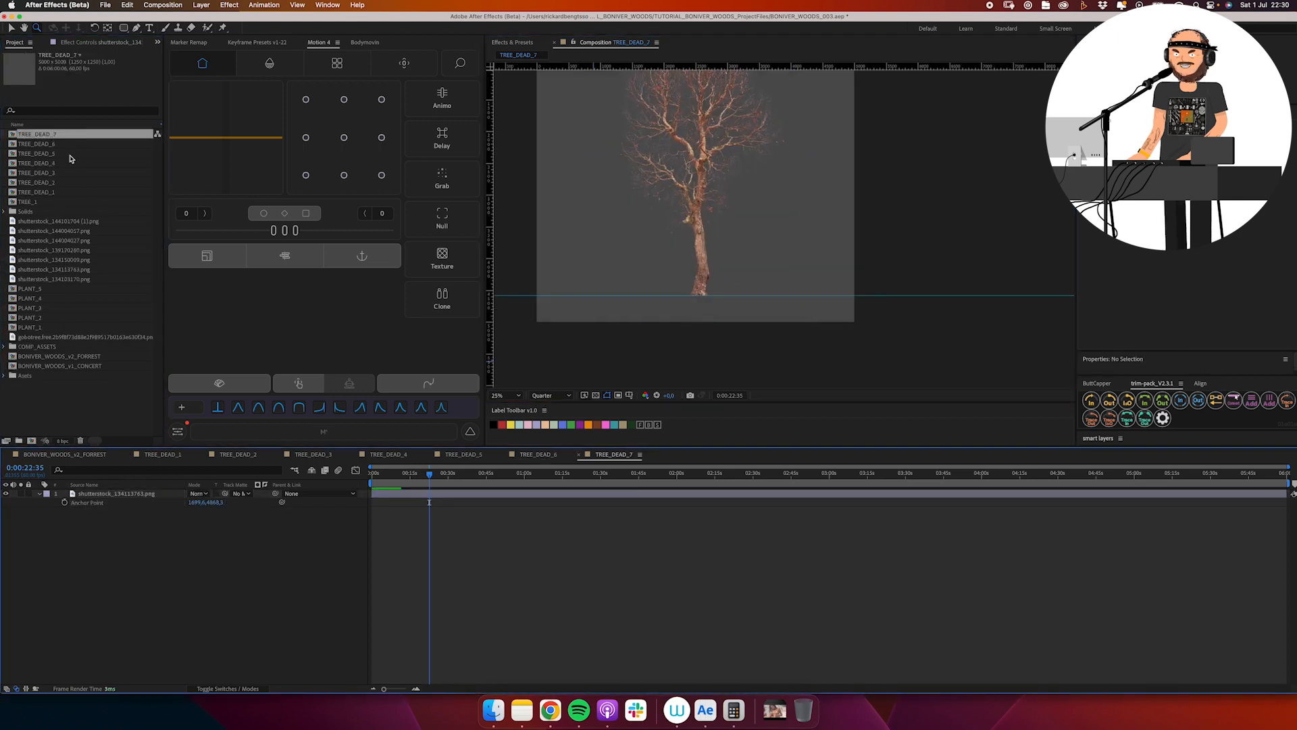
pyautogui.moveTo(58, 278); pyautogui.dragTo(115, 494)
pyautogui.press('s')
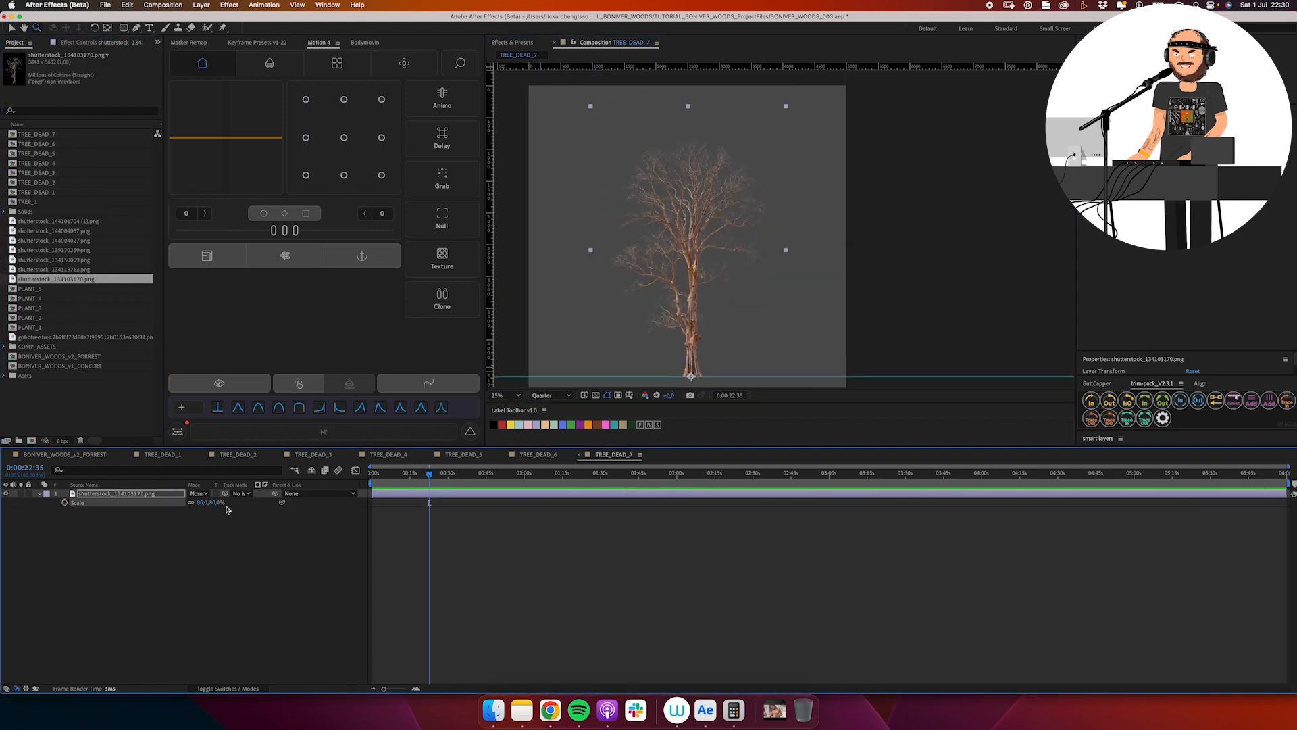
# - Select all TREE_1 layers parented to TREE_CTRL_1 and replace them with TREE_DEAD_1
pyautogui.click(101, 576)
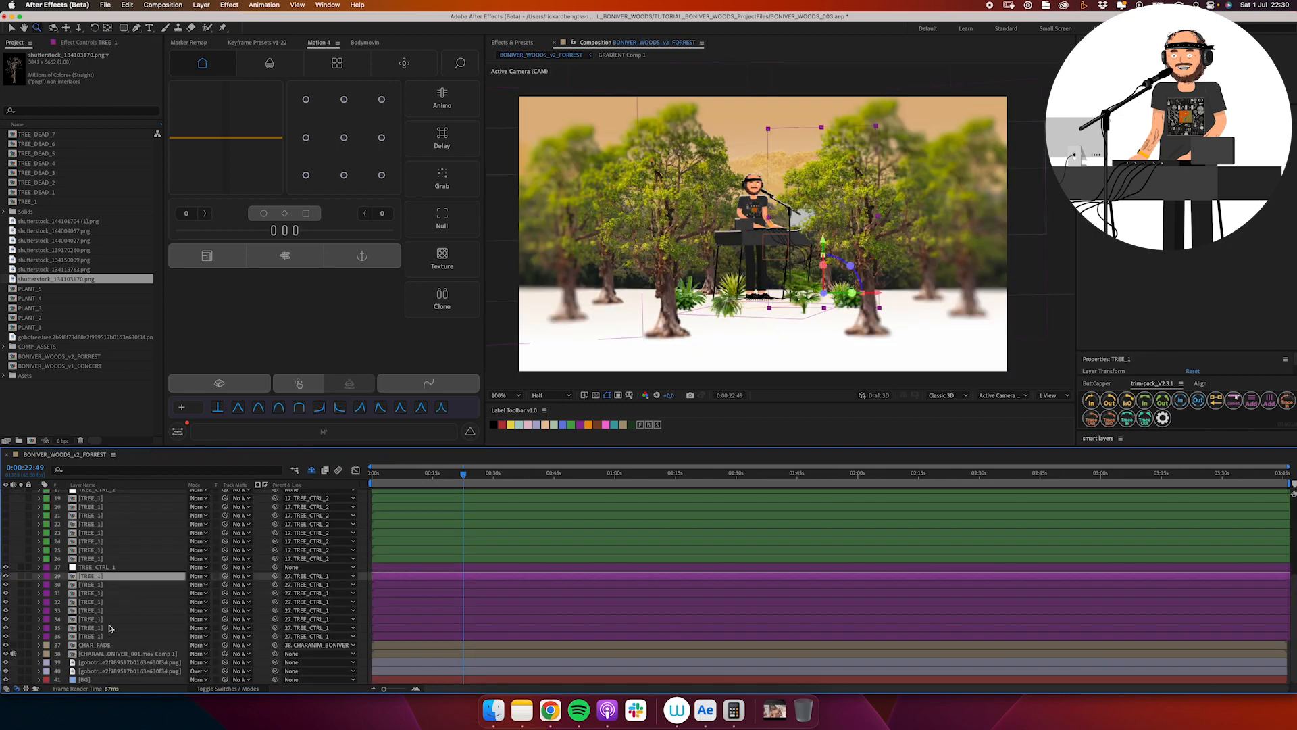
pyautogui.keyDown('shift'); pyautogui.click(101, 635); pyautogui.keyUp('shift')
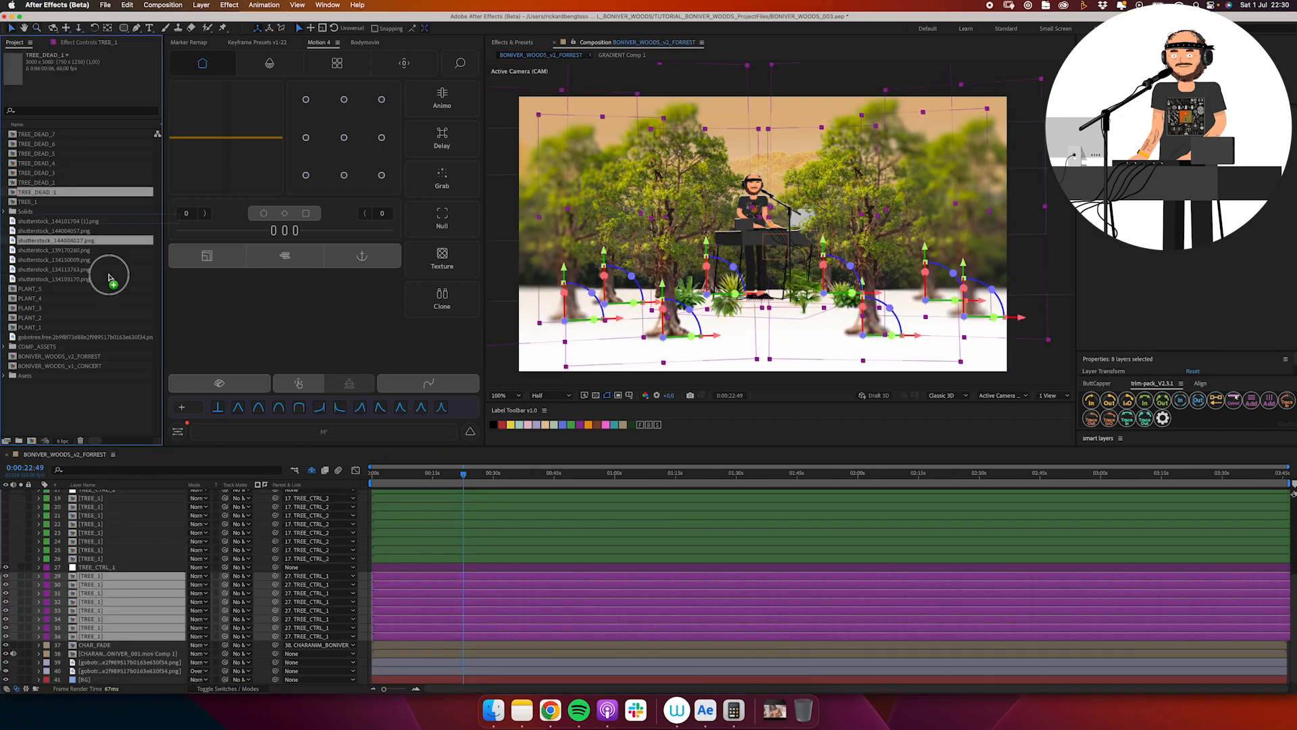
# - Apply CC Toner to the front forest backdrop and recolour it with tan highlights, green midtones and brown shadows
pyautogui.click(515, 42)
pyautogui.write('toner')
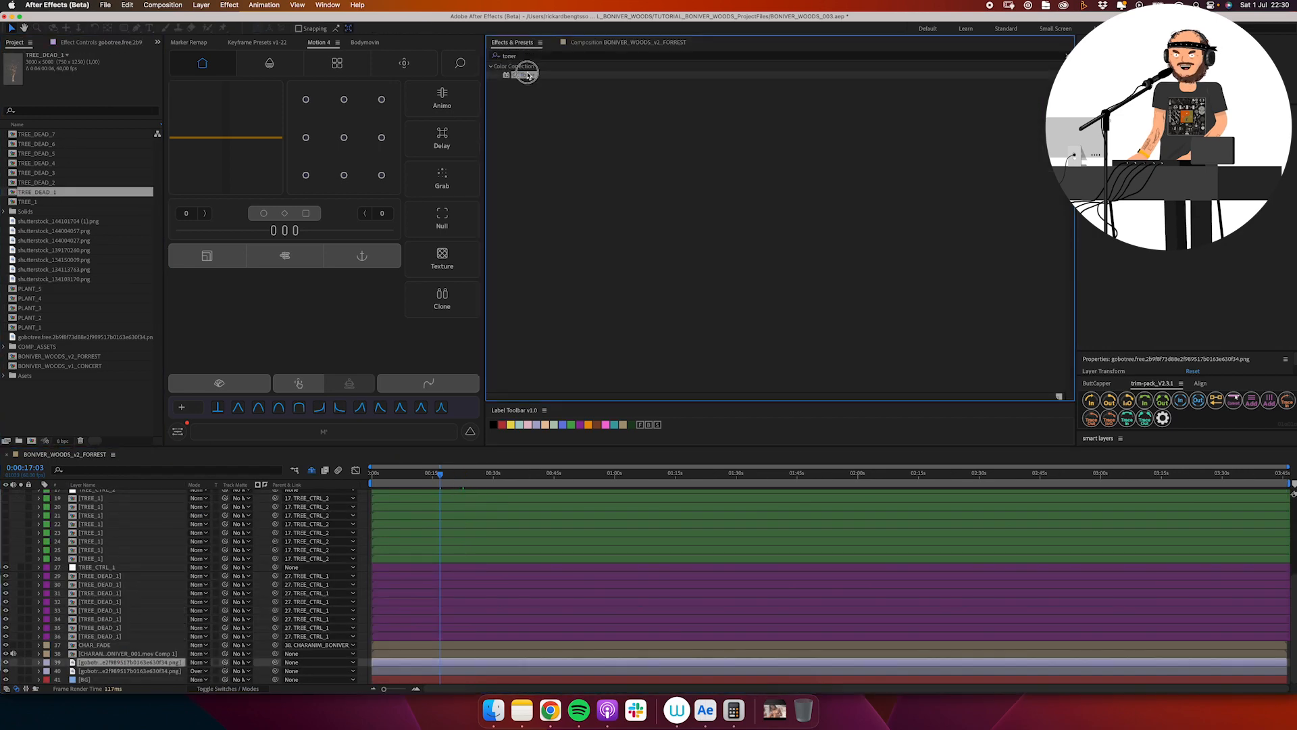
pyautogui.doubleClick(524, 74)
pyautogui.click(107, 99)
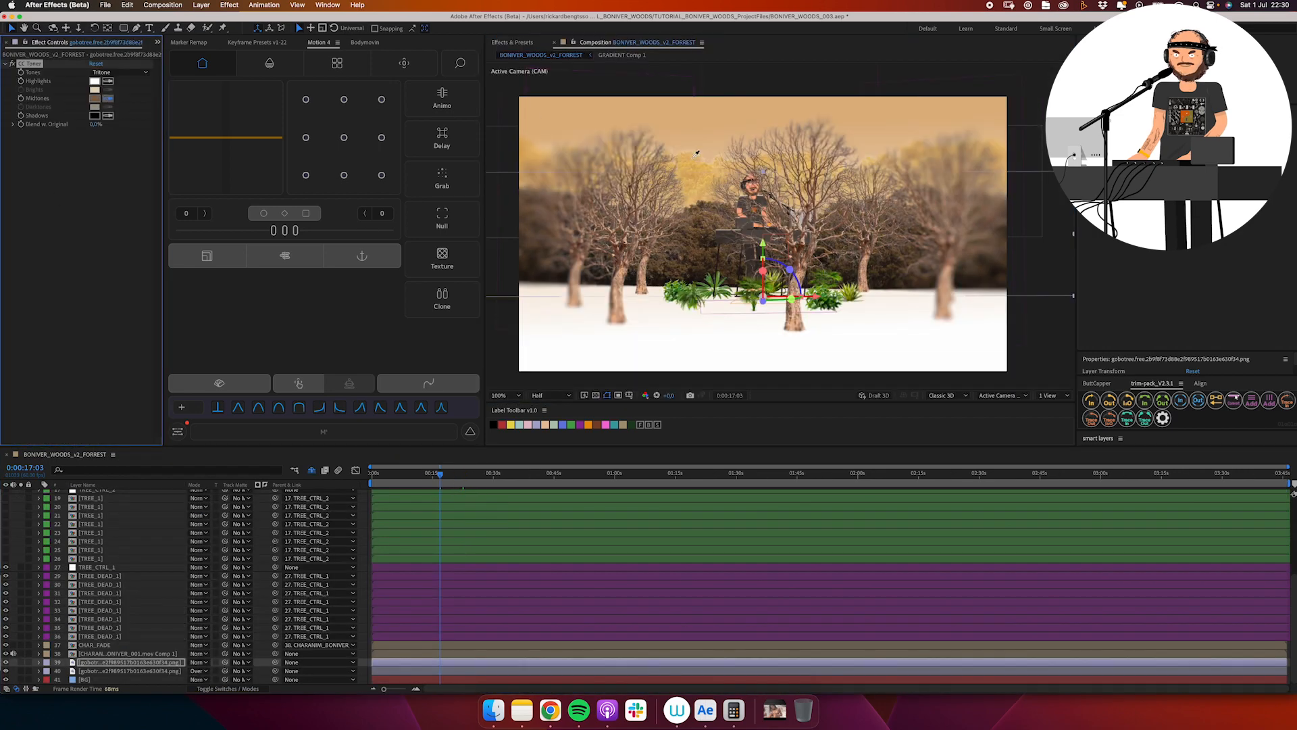
pyautogui.click(698, 150)
pyautogui.click(108, 81)
pyautogui.click(533, 129)
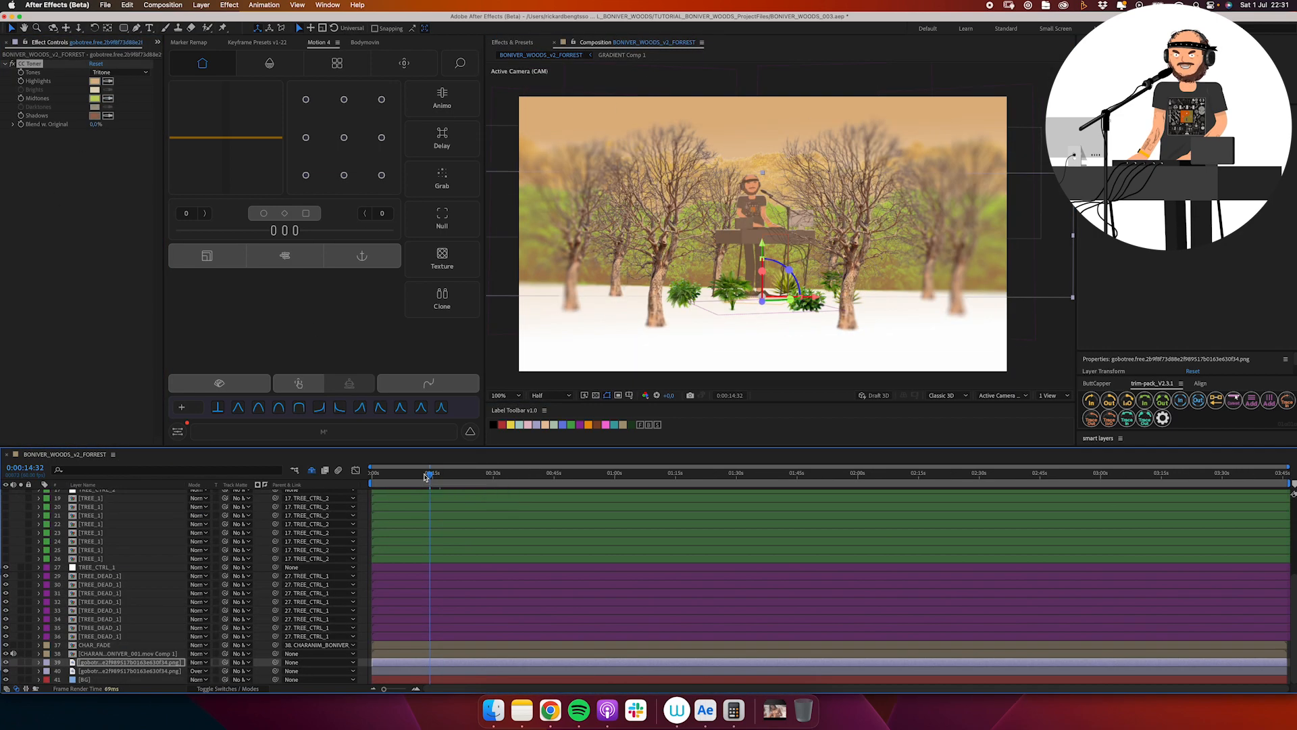
# - Replace the individual TREE_DEAD_1 copies in the purple ring with the varied compositions TREE_DEAD_2 through TREE_DEAD_7
pyautogui.click(124, 638)
pyautogui.moveTo(432, 475); pyautogui.dragTo(458, 477)
pyautogui.click(15, 42)
pyautogui.click(57, 185)
pyautogui.click(112, 629)
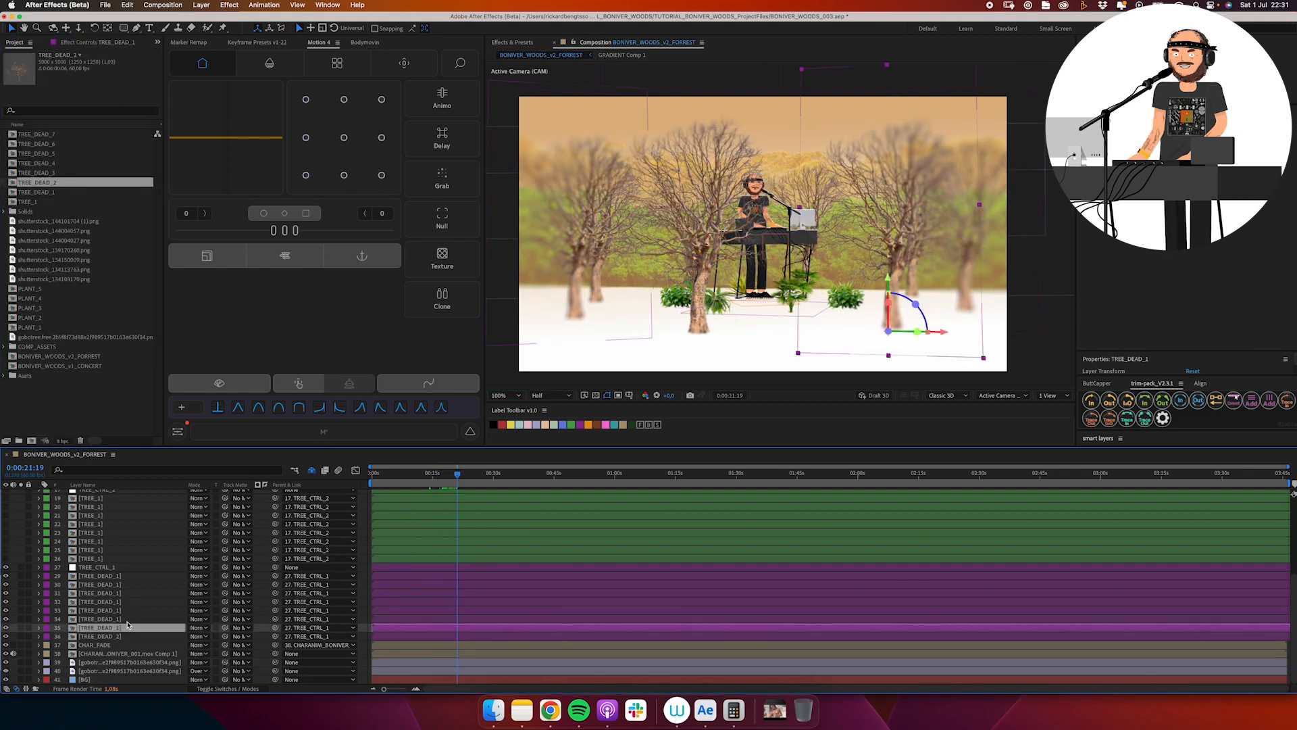
pyautogui.click(112, 620)
pyautogui.moveTo(50, 173); pyautogui.dragTo(102, 620)
pyautogui.click(104, 612)
pyautogui.moveTo(47, 162); pyautogui.dragTo(108, 602)
pyautogui.click(112, 602)
pyautogui.click(110, 594)
pyautogui.moveTo(45, 144); pyautogui.dragTo(113, 584)
pyautogui.click(110, 585)
# - Scale up all the dead tree layers in the TREE_CTRL_1 ring together and scrub through the animation
pyautogui.click(120, 577)
pyautogui.keyDown('shift'); pyautogui.click(116, 636); pyautogui.keyUp('shift')
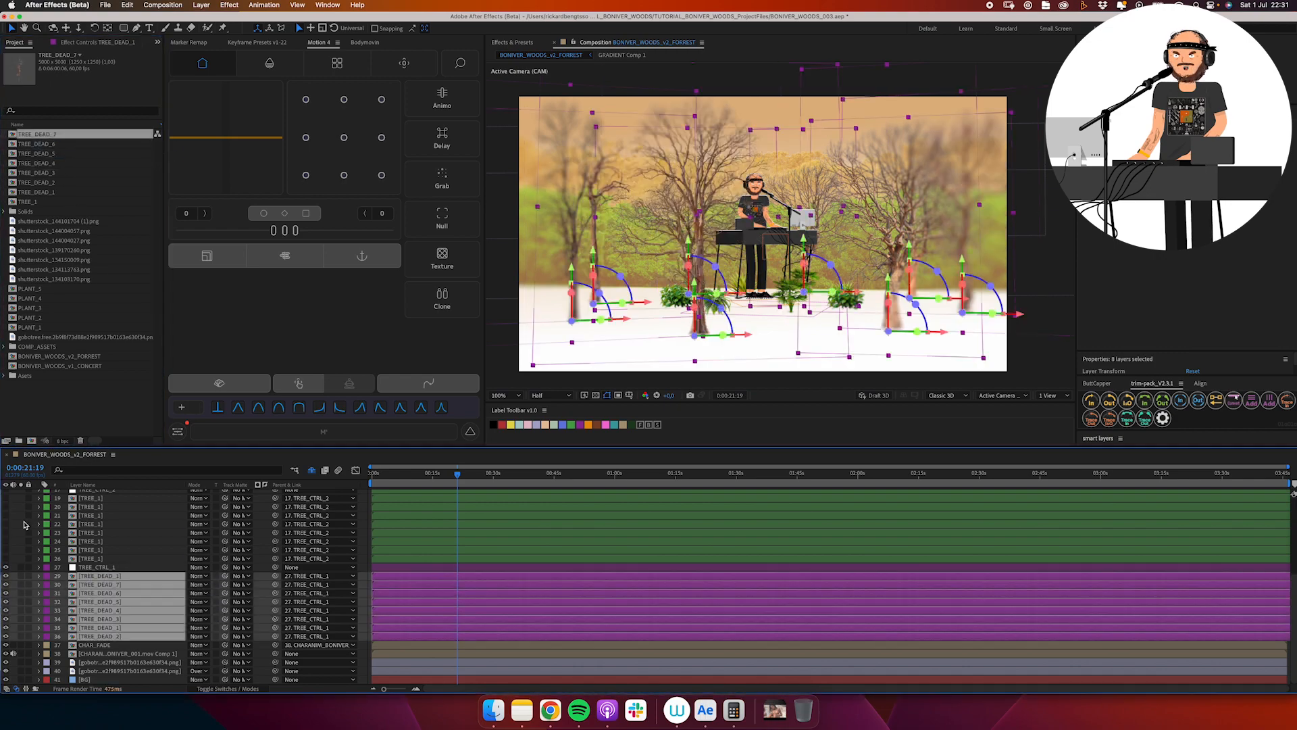
pyautogui.press('s')
pyautogui.moveTo(201, 585); pyautogui.dragTo(210, 591)
pyautogui.moveTo(457, 473); pyautogui.dragTo(376, 473)
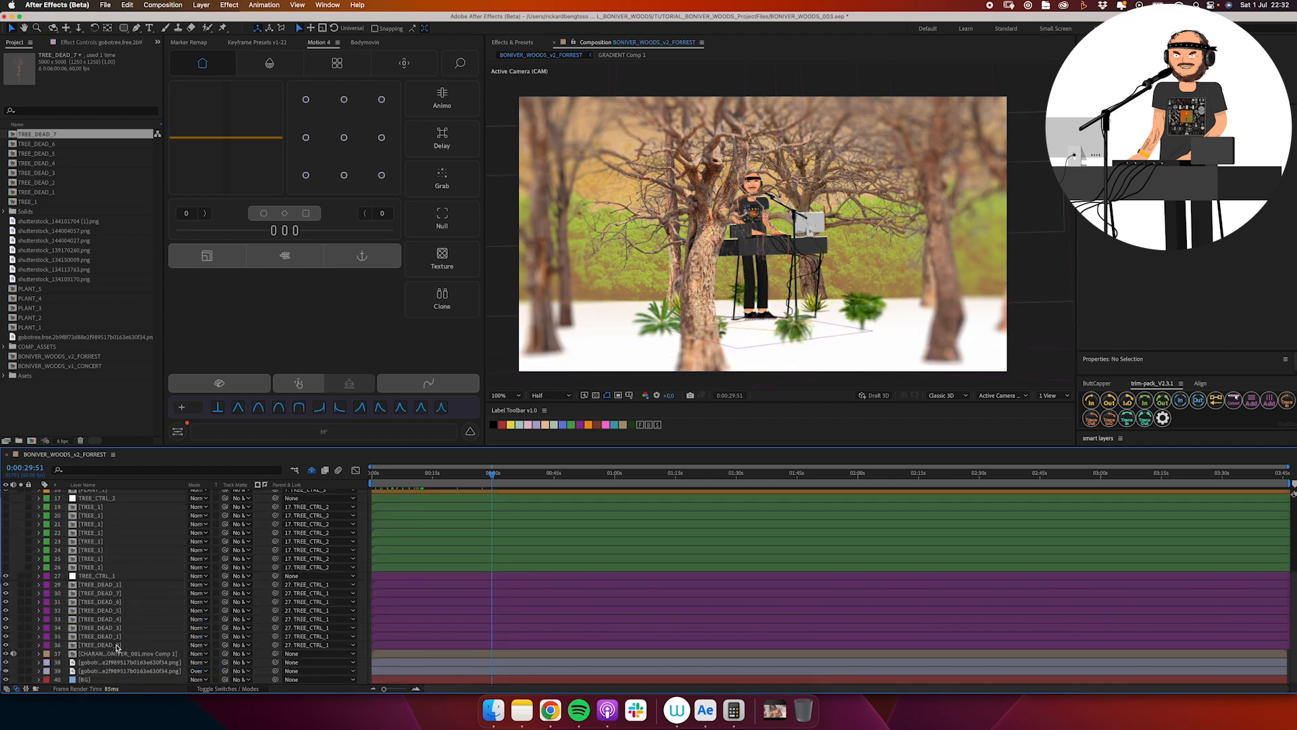
# - Draw a wide rectangular mask over the forest backdrop and feather it so its lower edge fades into the ground
pyautogui.moveTo(492, 474); pyautogui.dragTo(464, 475)
pyautogui.click(129, 662)
pyautogui.click(124, 27)
pyautogui.moveTo(497, 142); pyautogui.dragTo(1038, 271)
pyautogui.press('f')
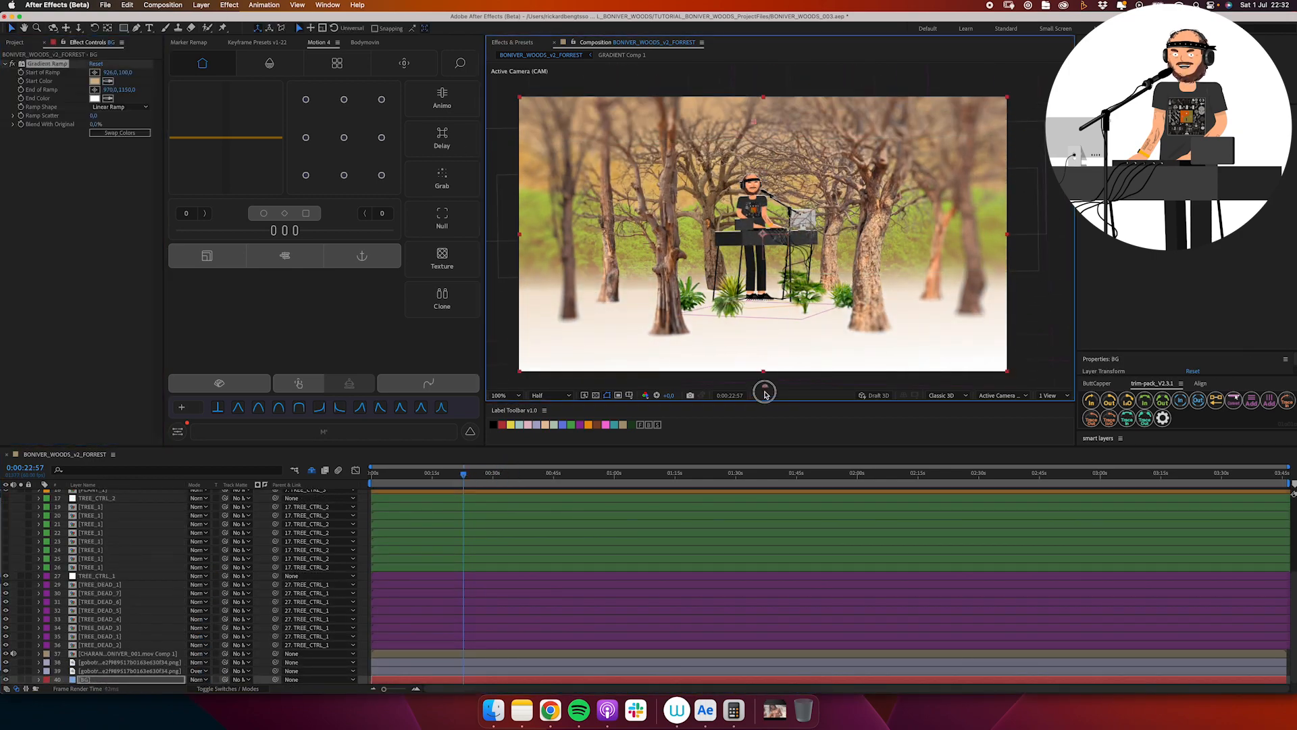
# - Adjust the Start Color of BG's Gradient Ramp to a muted tan
pyautogui.click(470, 467)
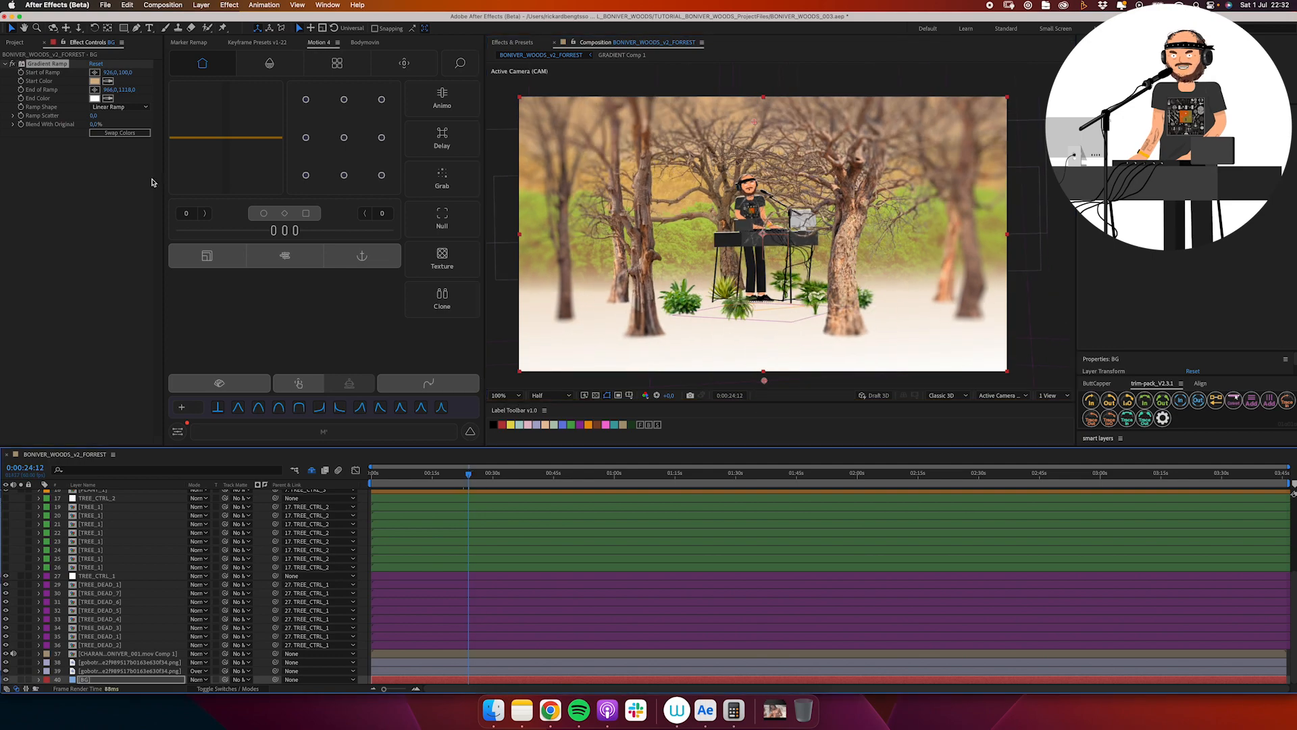
pyautogui.click(129, 134)
pyautogui.click(129, 134)
pyautogui.click(94, 81)
pyautogui.moveTo(456, 315)
pyautogui.mouseDown()
pyautogui.moveTo(456, 299)
pyautogui.moveTo(456, 314)
pyautogui.mouseUp()
pyautogui.press('Return')
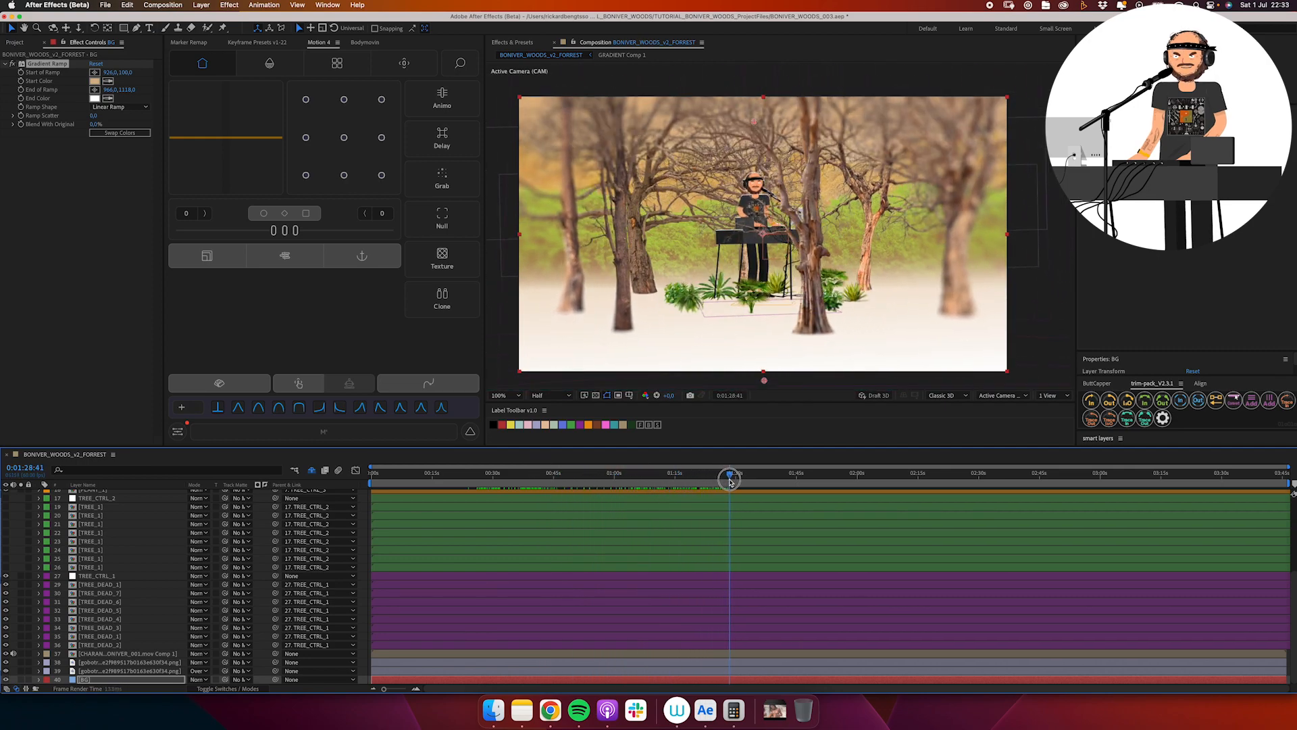
# - Turn the visibility of the green TREE_CTRL_2 null and its ring of trees back on
pyautogui.scroll(2, 102, 527)
pyautogui.click(100, 516)
pyautogui.keyDown('shift'); pyautogui.click(90, 584); pyautogui.keyUp('shift')
pyautogui.click(7, 585)
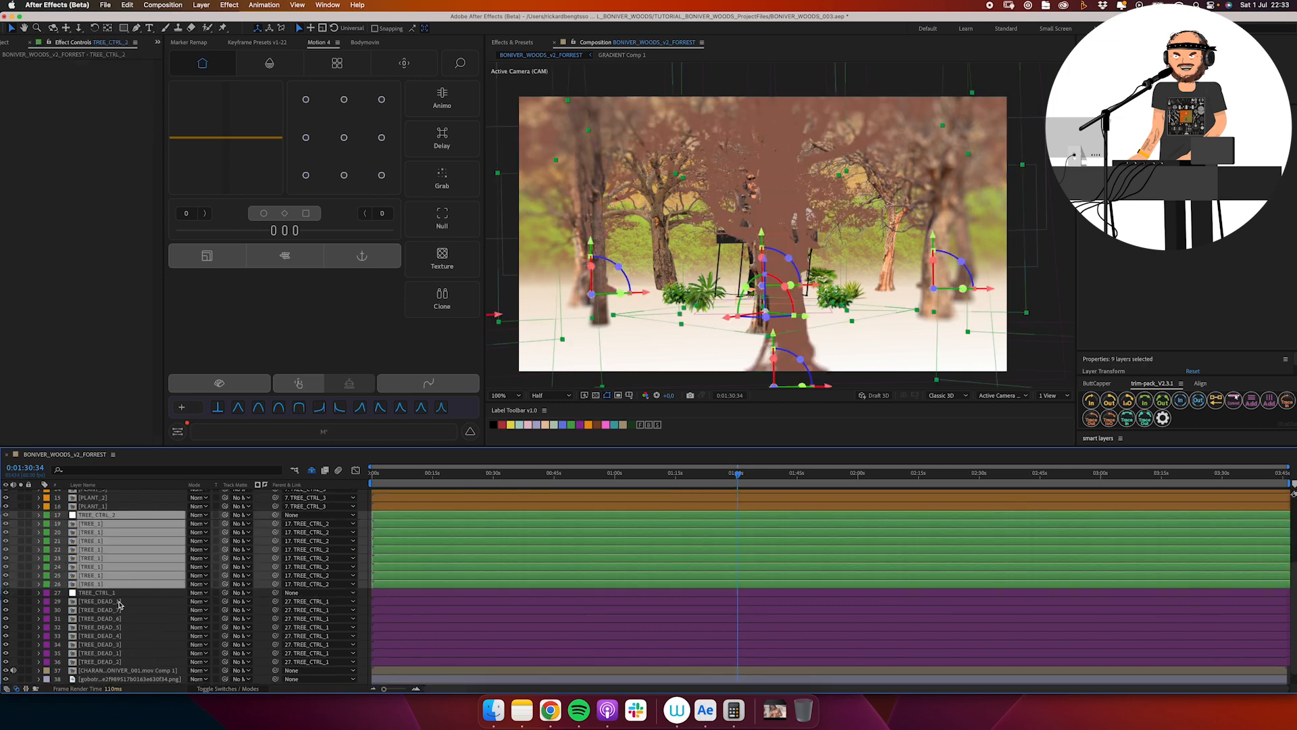
# - Remove all effects from the TREE_1 layers in the green TREE_CTRL_2 ring
pyautogui.click(111, 584)
pyautogui.keyDown('shift'); pyautogui.click(105, 523); pyautogui.keyUp('shift')
pyautogui.press('shift+super+e')
# - Rescale all the TREE_1 layers in the TREE_CTRL_2 ring together
pyautogui.click(121, 516)
pyautogui.press('s')
pyautogui.click(108, 533)
pyautogui.keyDown('shift'); pyautogui.click(110, 594); pyautogui.keyUp('shift')
pyautogui.press('s')
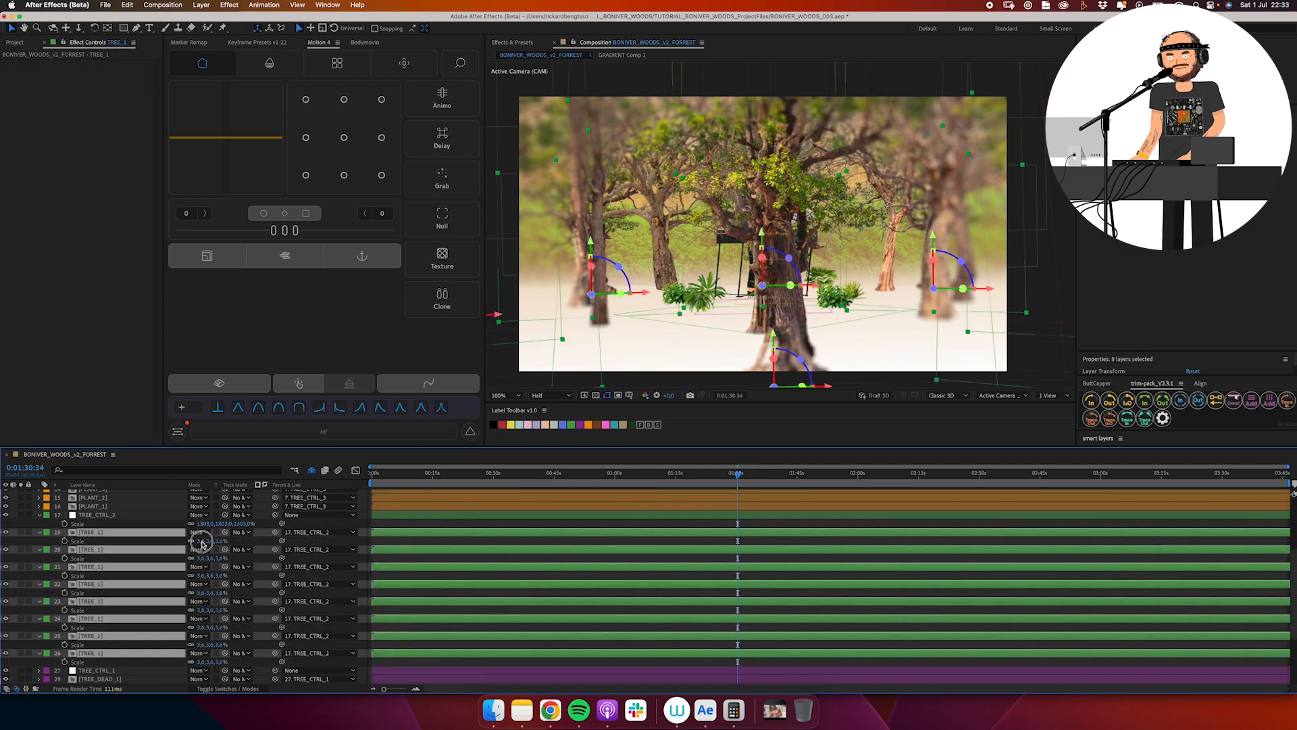
pyautogui.moveTo(203, 543); pyautogui.dragTo(206, 552)
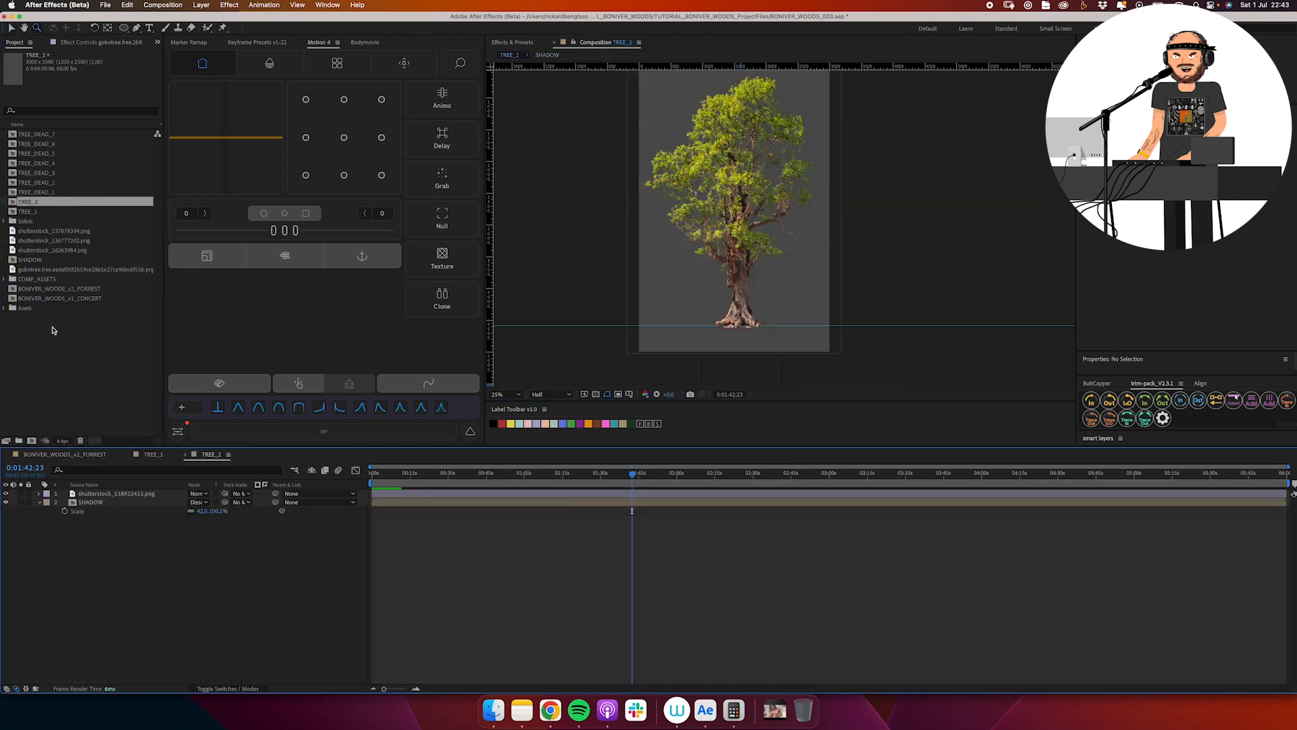
# - In the tree comp, replace the tree image with shutterstock_136777202.png and rescale it so its trunk stands on the ground guide
pyautogui.click(97, 231)
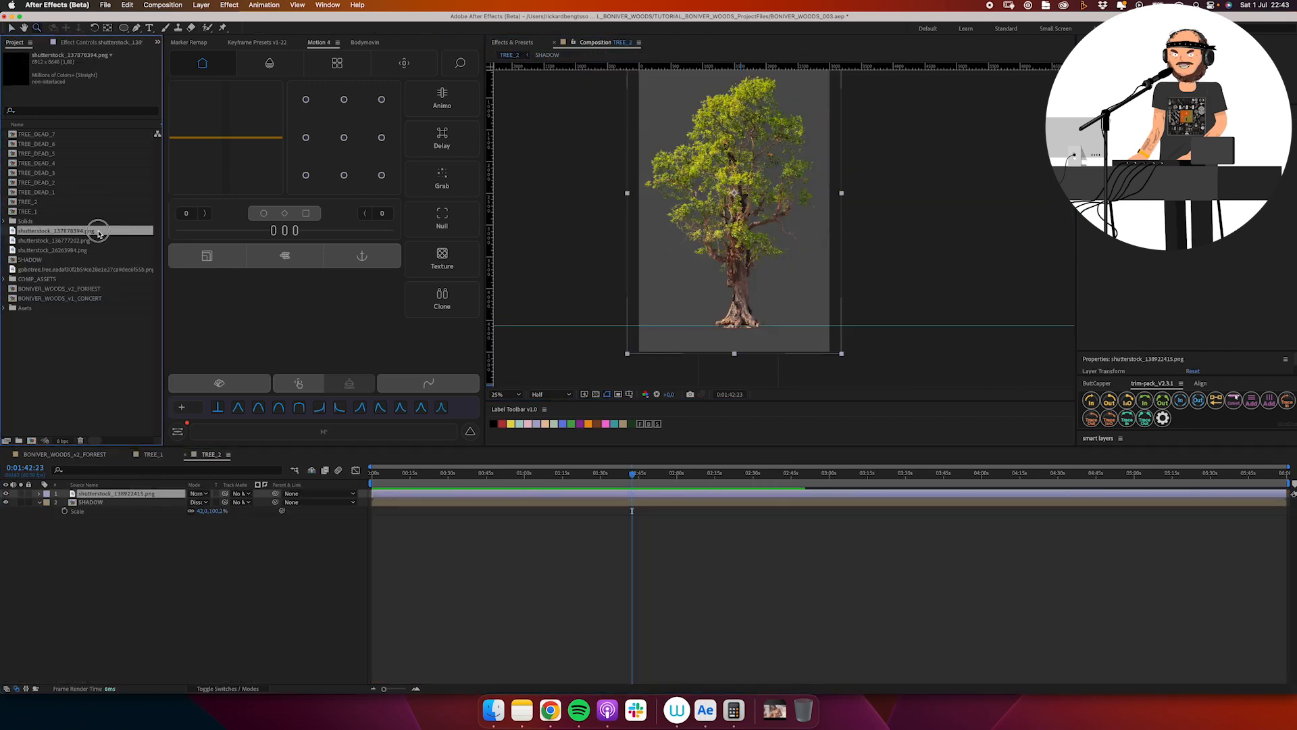
pyautogui.press('s')
pyautogui.moveTo(226, 504); pyautogui.dragTo(204, 505)
pyautogui.moveTo(86, 241); pyautogui.dragTo(127, 497)
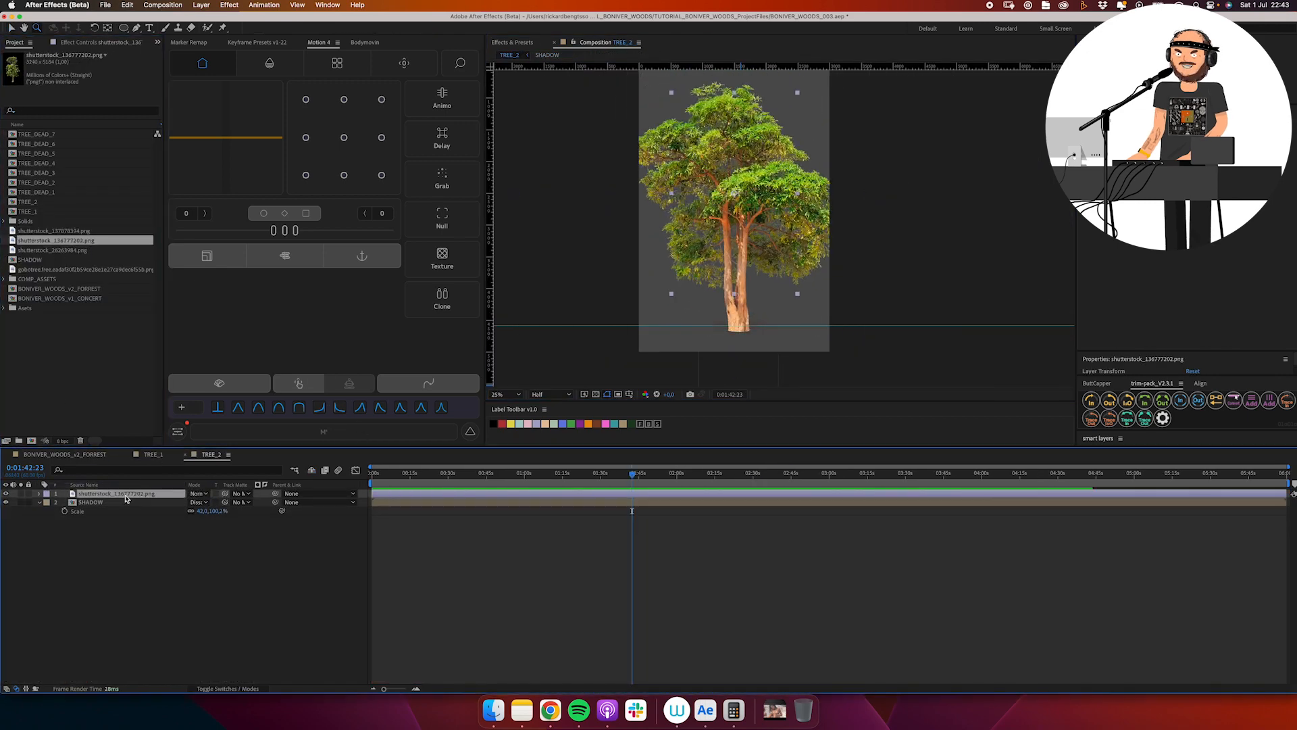
pyautogui.press('s')
pyautogui.moveTo(213, 504); pyautogui.dragTo(232, 510)
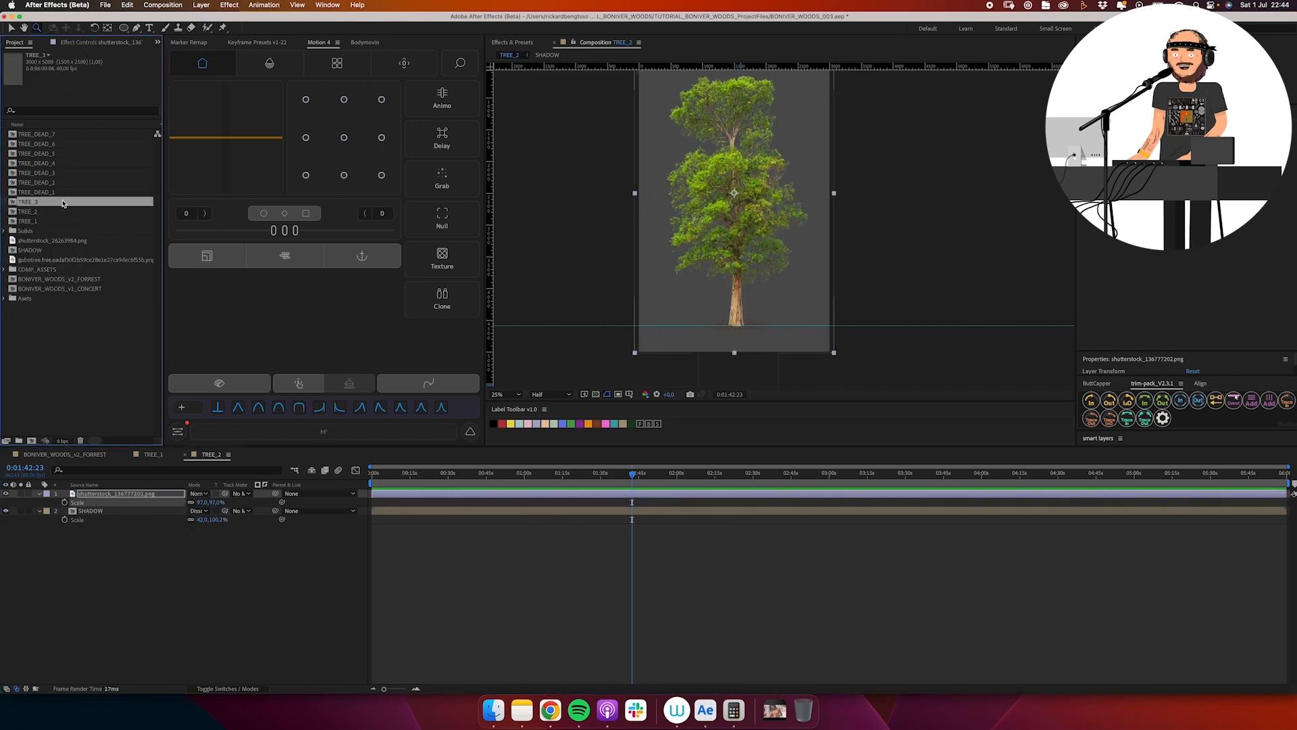
# - Open the TREE_3 comp, replace its tree image with shutterstock_26260984.png and rescale it
pyautogui.doubleClick(63, 203)
pyautogui.moveTo(54, 241); pyautogui.dragTo(122, 494)
pyautogui.moveTo(203, 503); pyautogui.dragTo(233, 505)
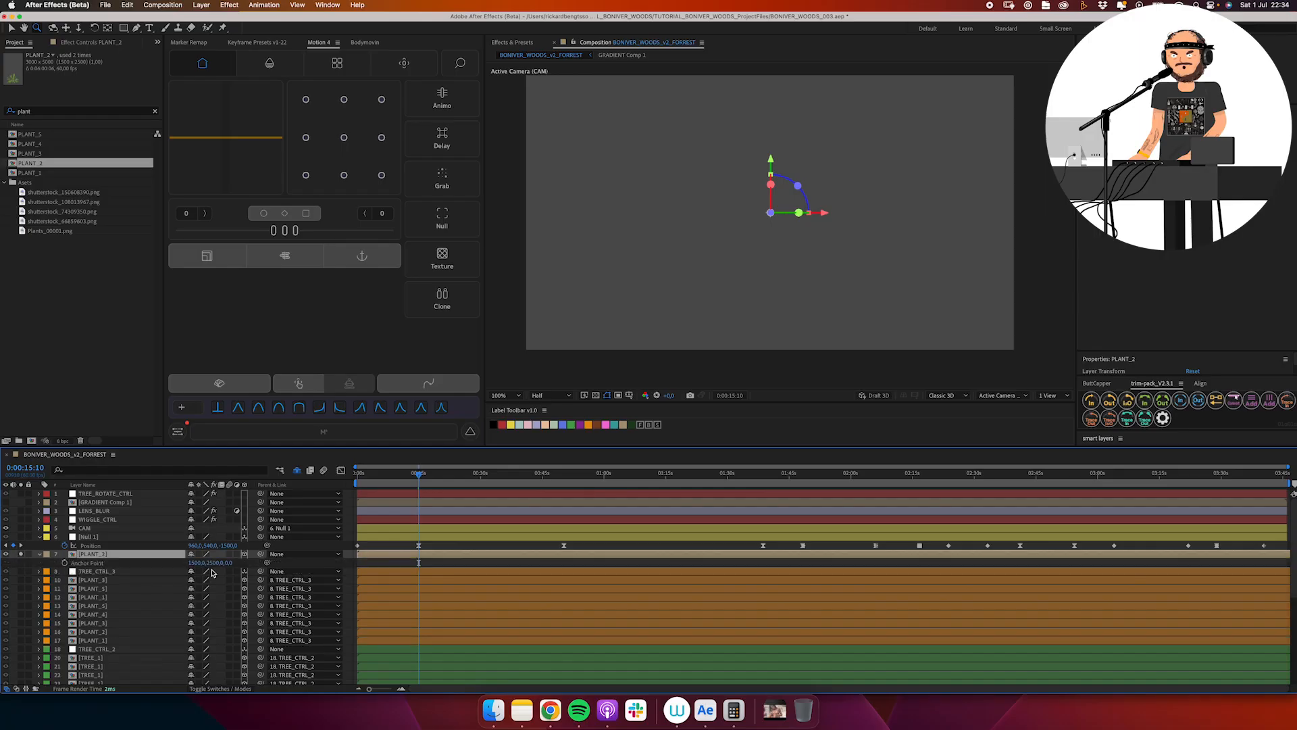
# - Shift the anchor point of the new PLANT_2 layer toward the plant's base and turn off the layer's solo
pyautogui.moveTo(214, 563); pyautogui.dragTo(181, 563)
pyautogui.press('s')
pyautogui.click(21, 554)
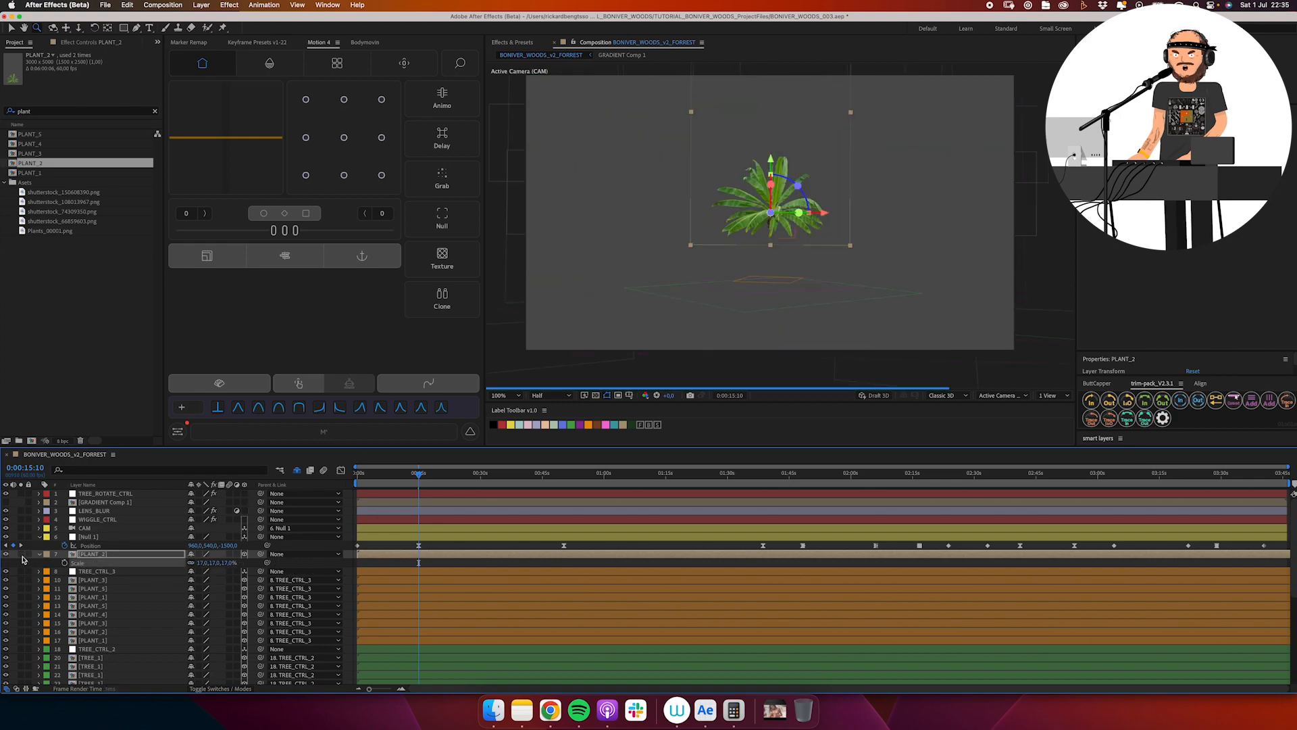
# - Move PLANT_2 into the lower-left foreground and scale it up to 37%, then check it at 0:01:36:26
pyautogui.moveTo(813, 214); pyautogui.dragTo(673, 234)
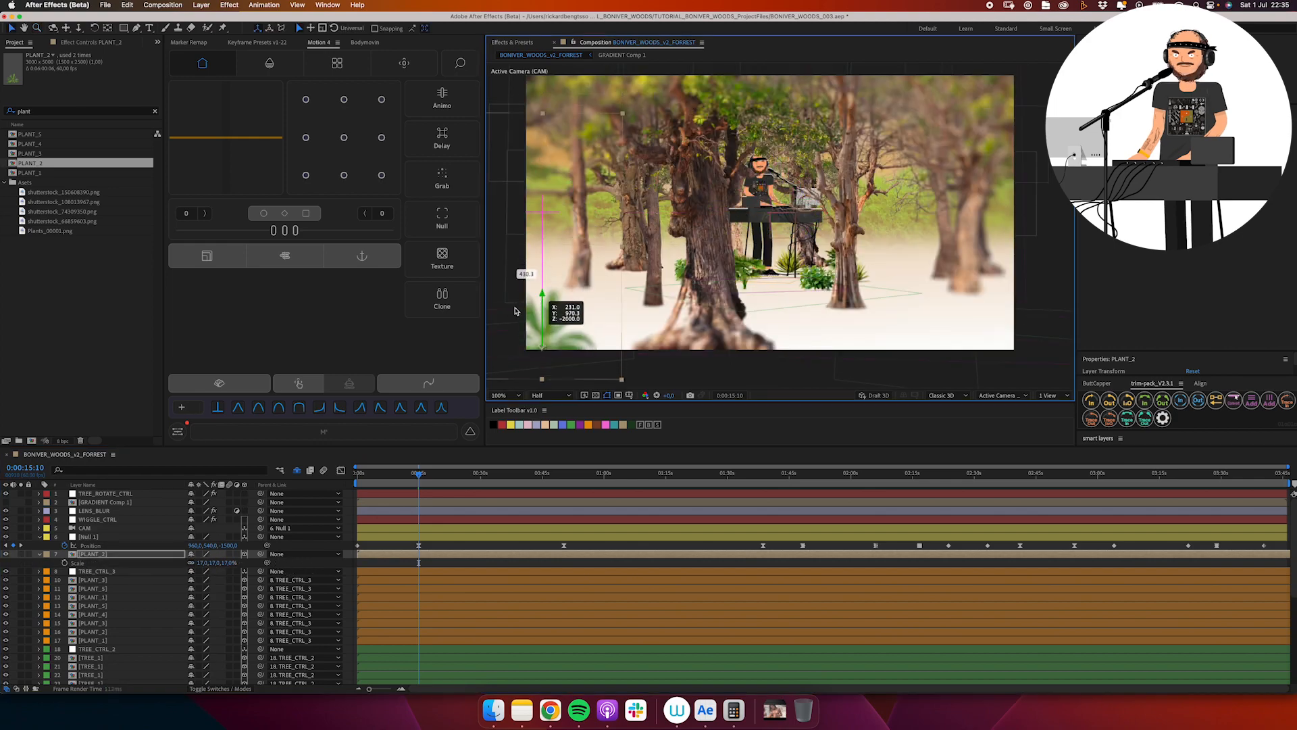
pyautogui.moveTo(206, 563); pyautogui.dragTo(216, 564)
pyautogui.moveTo(415, 480); pyautogui.dragTo(752, 507)
# - Duplicate PLANT_2, shift the copy along the left foreground and adjust its Z position
pyautogui.press('super+d')
pyautogui.moveTo(594, 345); pyautogui.dragTo(604, 317)
pyautogui.moveTo(609, 325); pyautogui.dragTo(719, 331)
pyautogui.press('p')
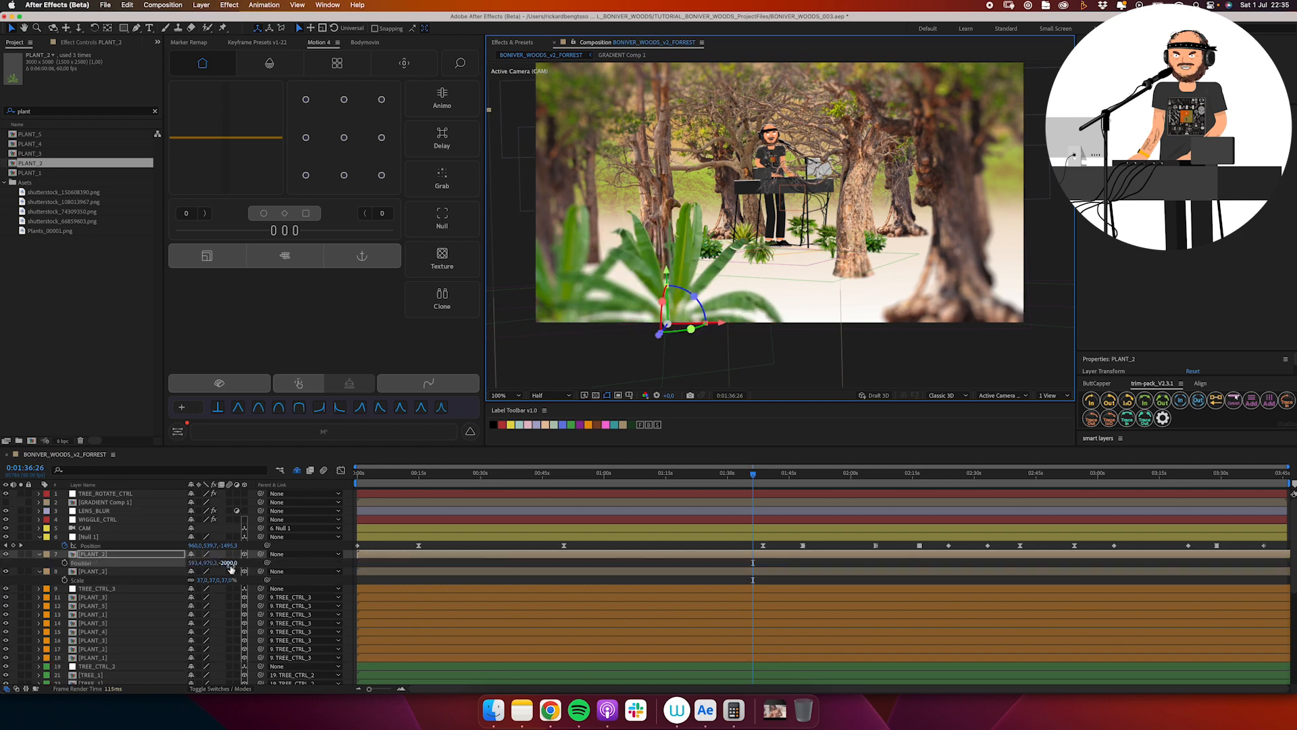
pyautogui.moveTo(231, 563); pyautogui.dragTo(201, 563)
# - Spread further PLANT_2 duplicates across the right foreground, placing the nearest one at Z -2800 with a 30% scale
pyautogui.moveTo(685, 365); pyautogui.dragTo(956, 349)
pyautogui.press('super+d')
pyautogui.press('super+d')
pyautogui.moveTo(953, 358); pyautogui.dragTo(1007, 348)
pyautogui.press('p')
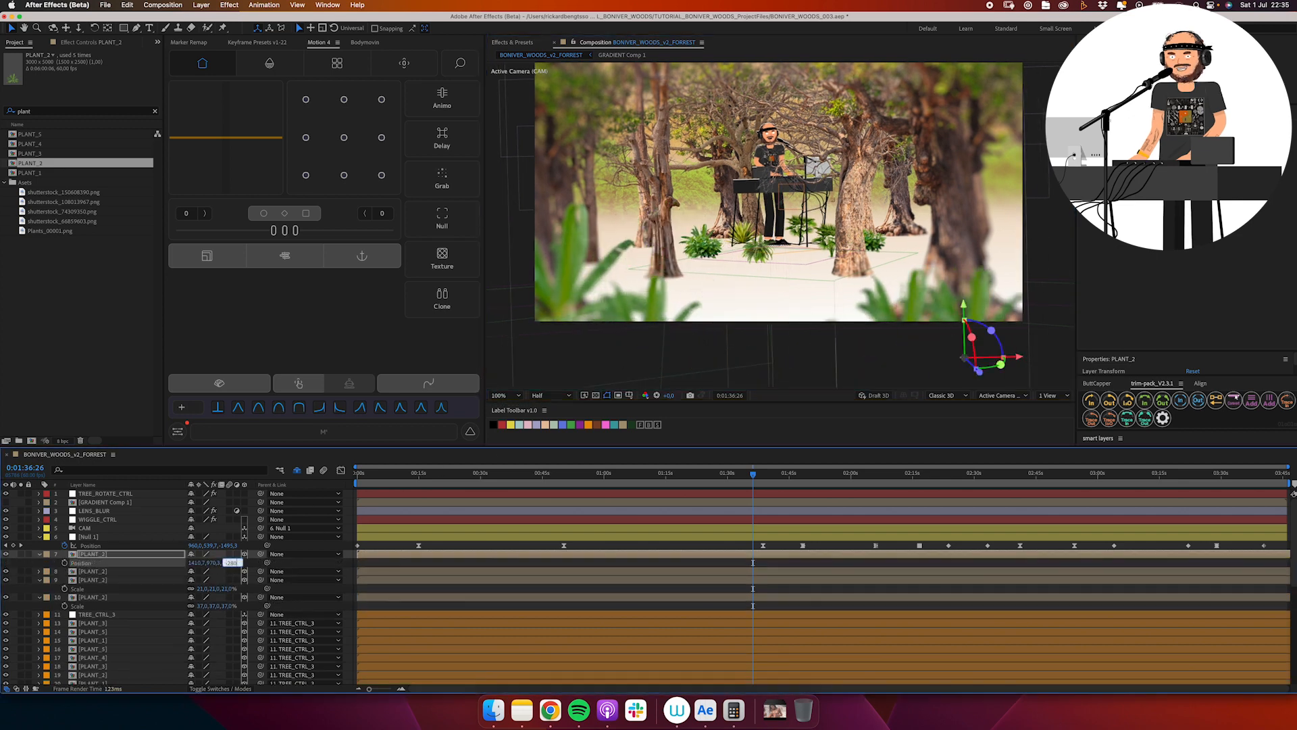
pyautogui.moveTo(976, 305); pyautogui.dragTo(929, 282)
pyautogui.moveTo(962, 321); pyautogui.dragTo(962, 279)
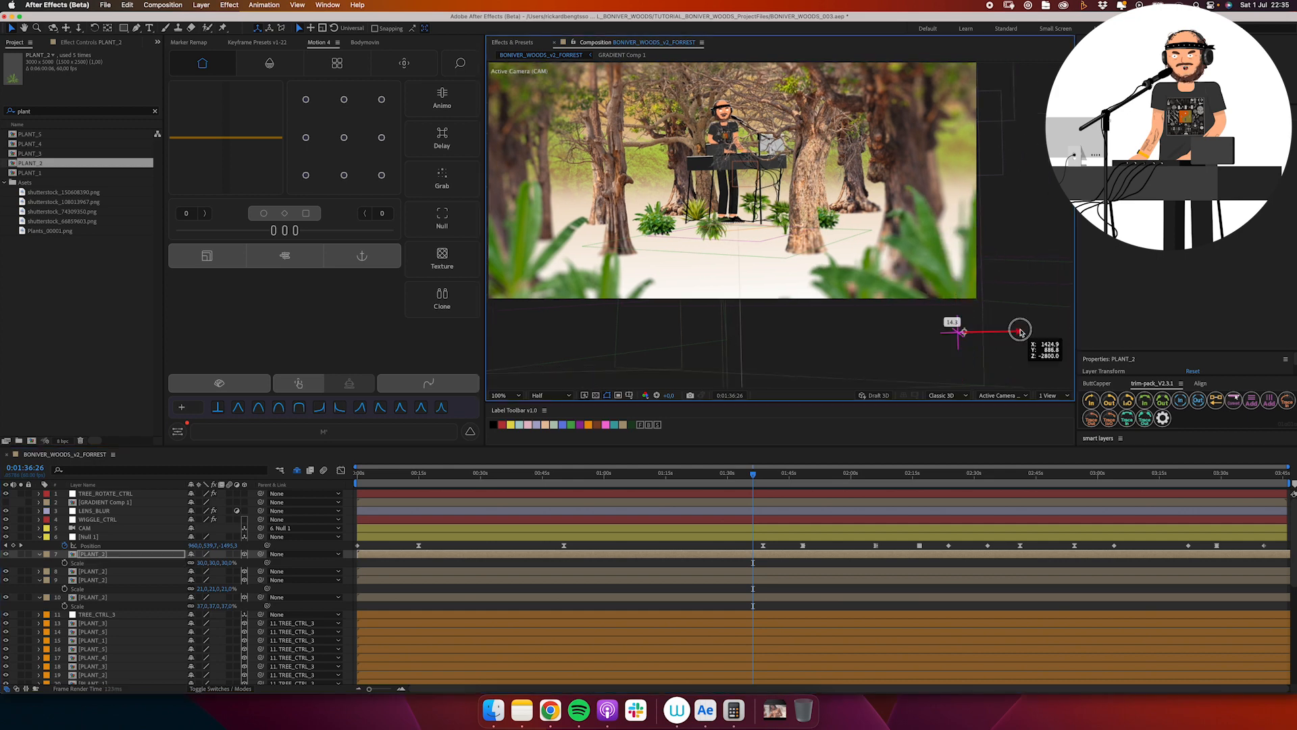
# - Replace the nearest right foreground plant with PLANT_3, move it down slightly and collapse the open layer properties
pyautogui.moveTo(56, 155); pyautogui.dragTo(117, 563)
pyautogui.moveTo(965, 278); pyautogui.dragTo(968, 300)
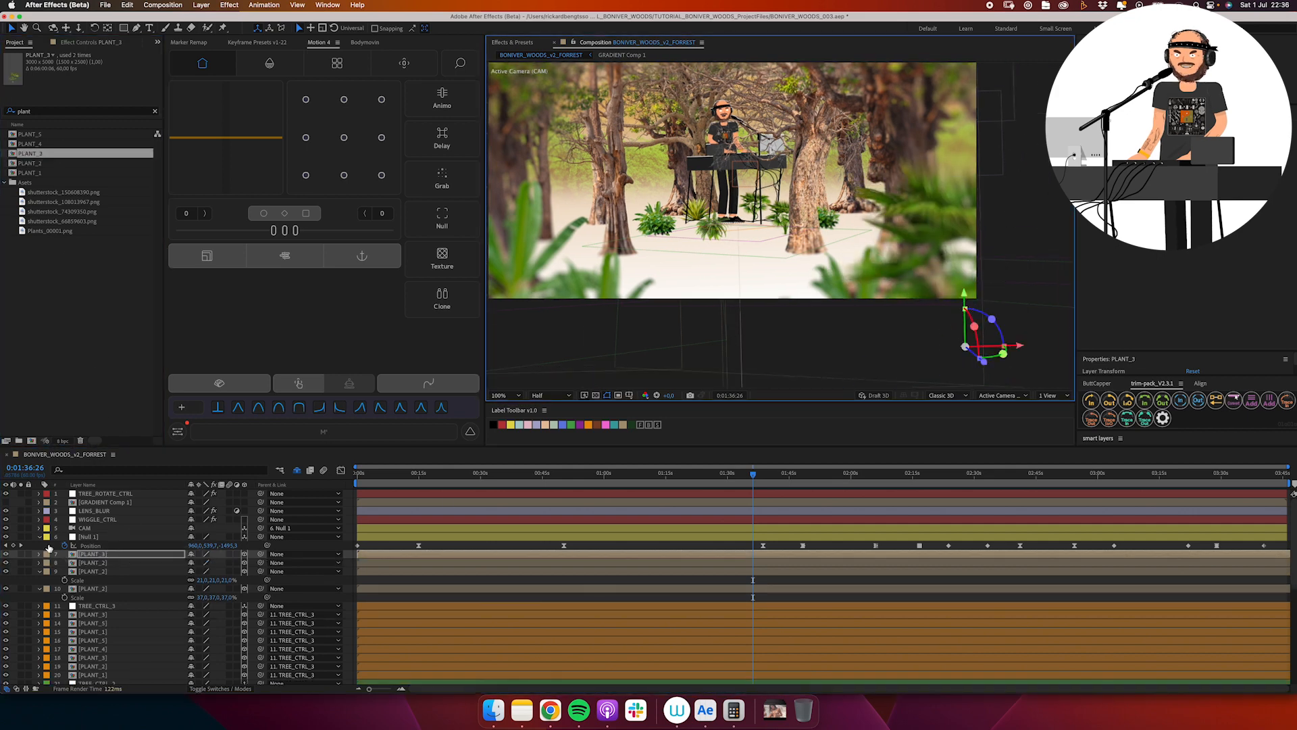
pyautogui.press('super+a')
pyautogui.click(39, 537)
pyautogui.press('super+shift+a')
# - Replace the second foreground plant layer with PLANT_4 and nudge it vertically into place
pyautogui.click(90, 553)
pyautogui.click(63, 143)
pyautogui.moveTo(854, 285); pyautogui.dragTo(856, 275)
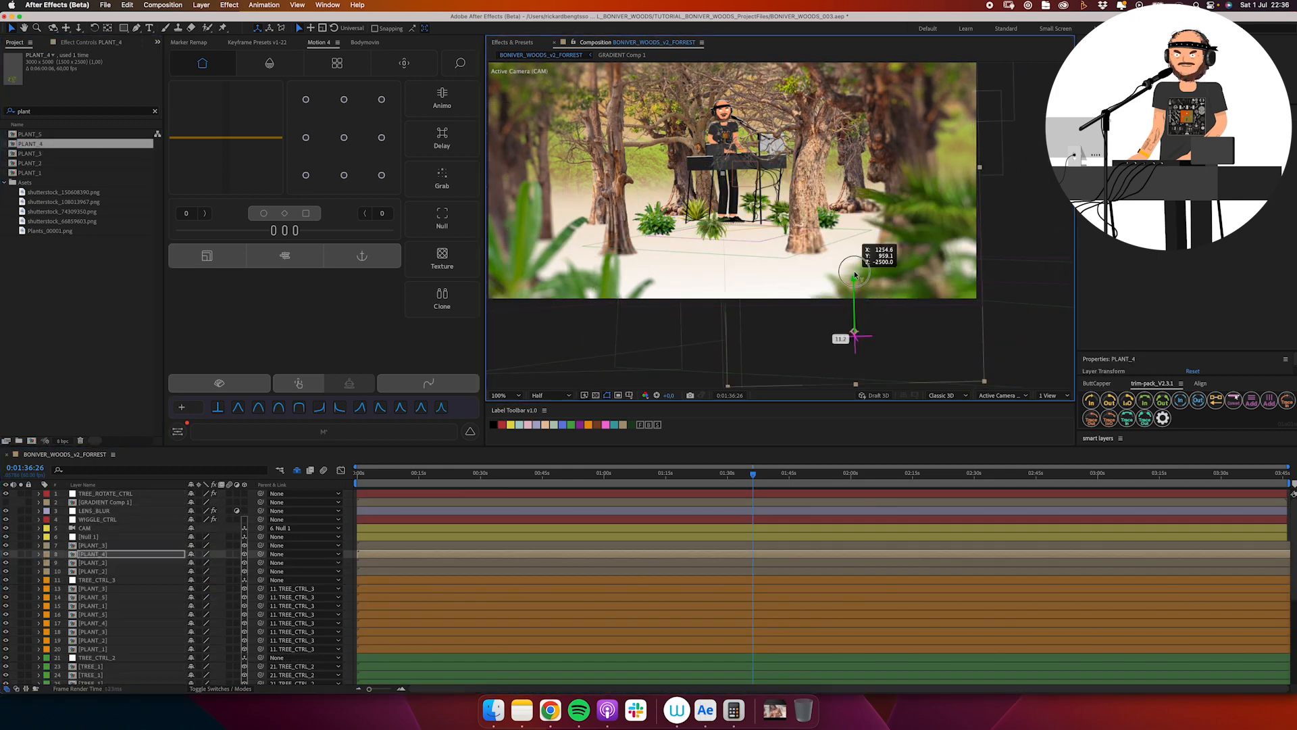
# - Replace the third foreground plant layer with PLANT_1 and check the scene near the start of the timeline
pyautogui.click(91, 563)
pyautogui.click(56, 135)
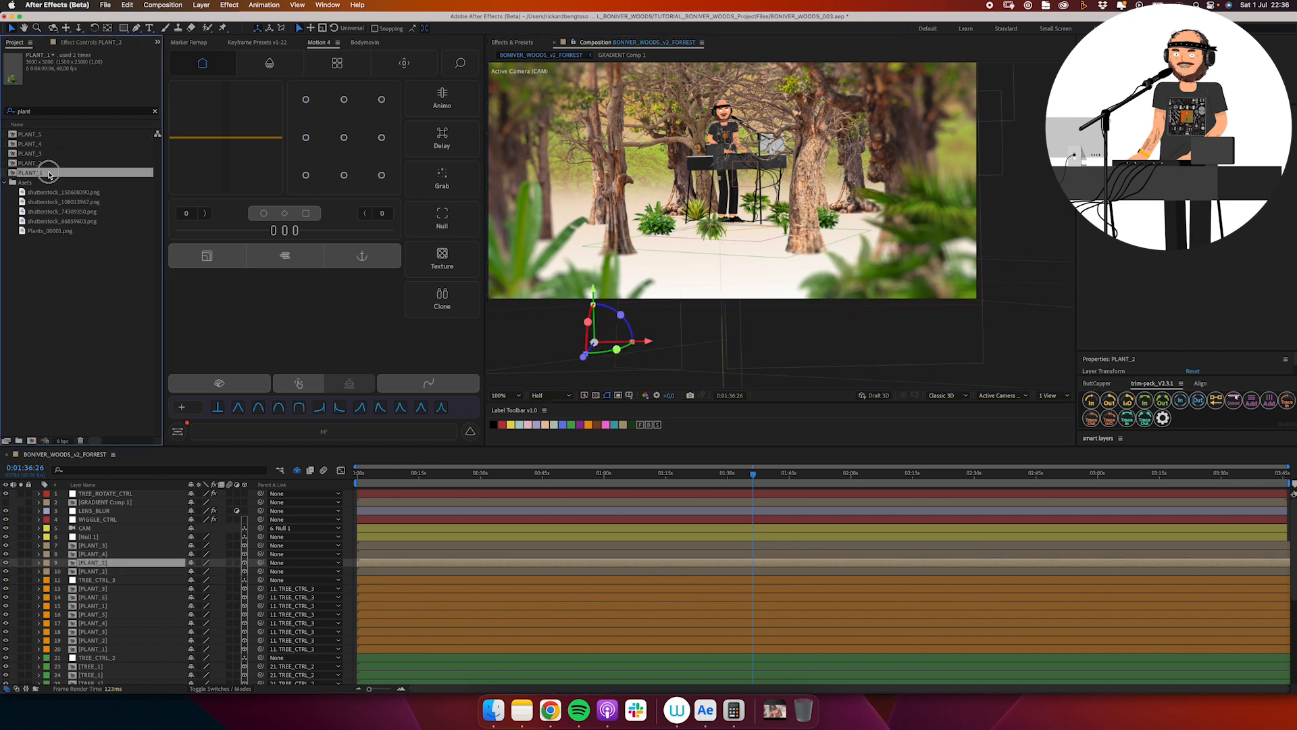
pyautogui.press('super+alt+slash')
pyautogui.click(380, 475)
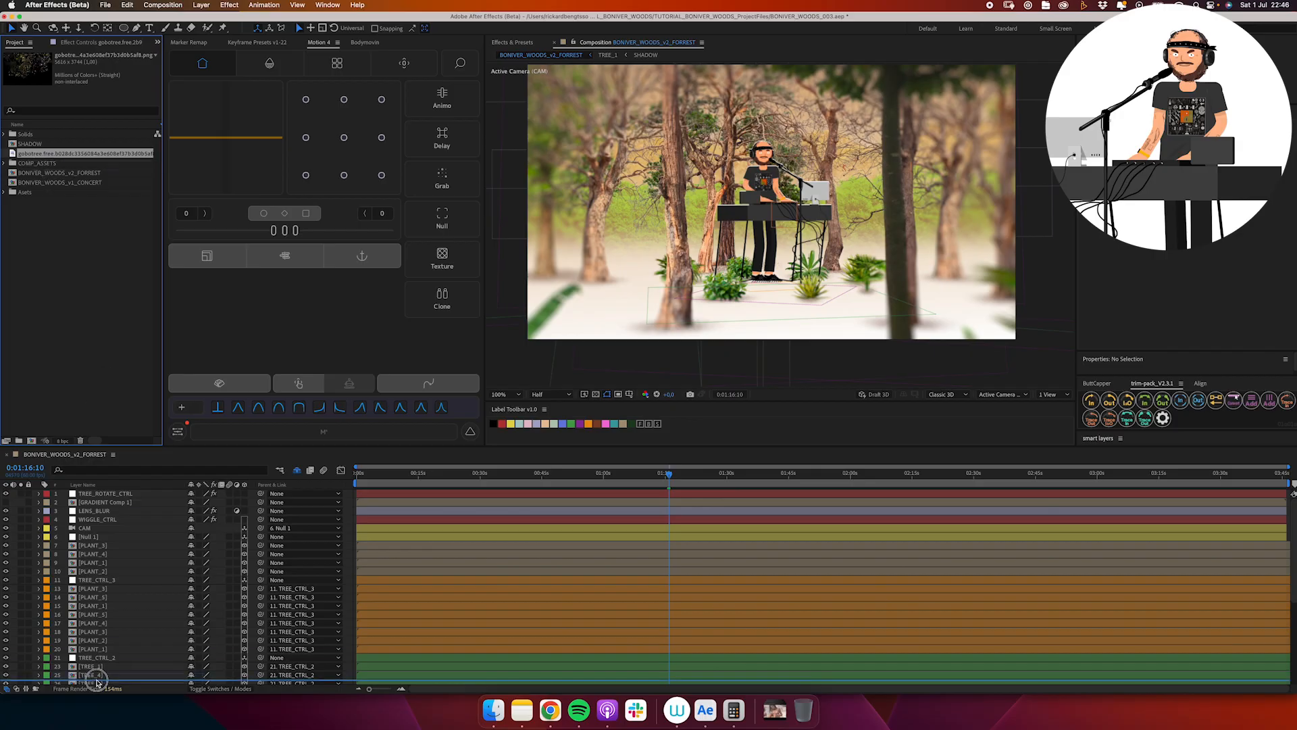
# - Add the gobotree leaf image just above BG, make it a 3D layer and rotate it on X to lie flat
pyautogui.moveTo(97, 683); pyautogui.dragTo(97, 677)
pyautogui.click(244, 669)
pyautogui.press('r')
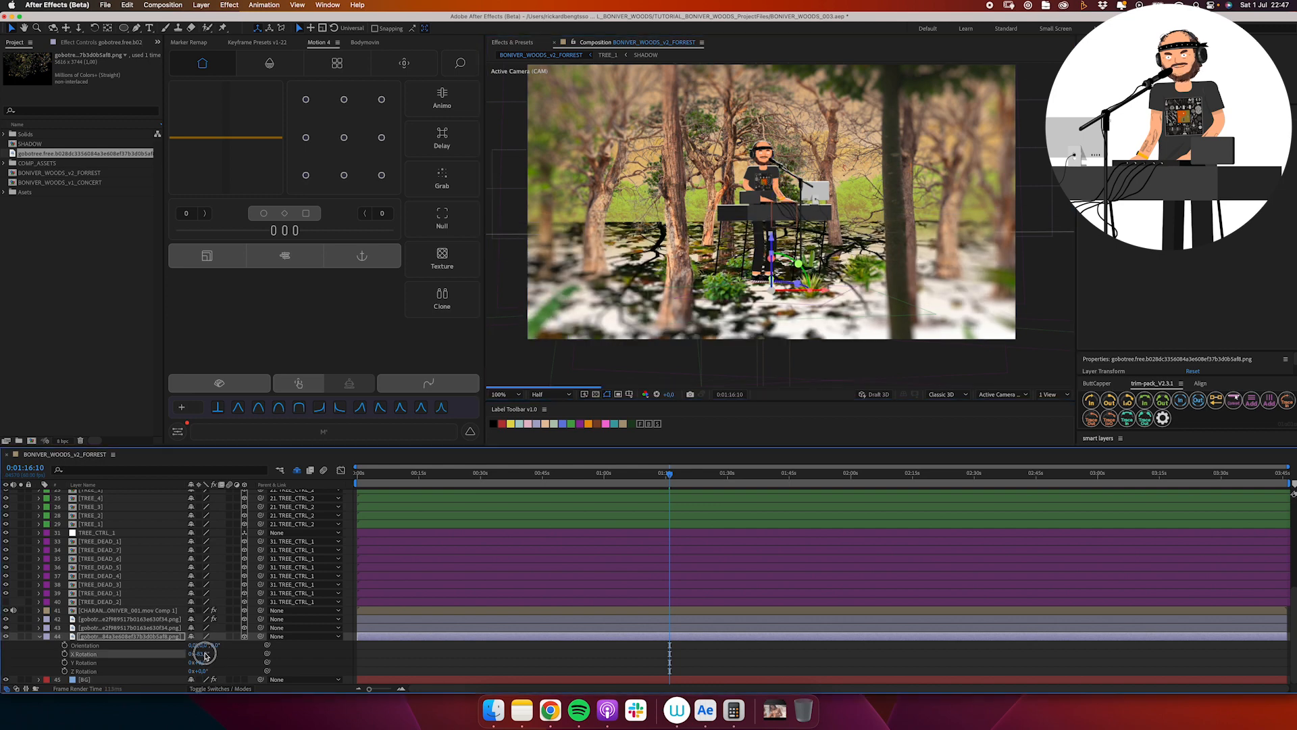
# - Rescale the flat leaf image and move it to cover the forest floor
pyautogui.press('s')
pyautogui.moveTo(214, 673); pyautogui.dragTo(196, 674)
pyautogui.press('p')
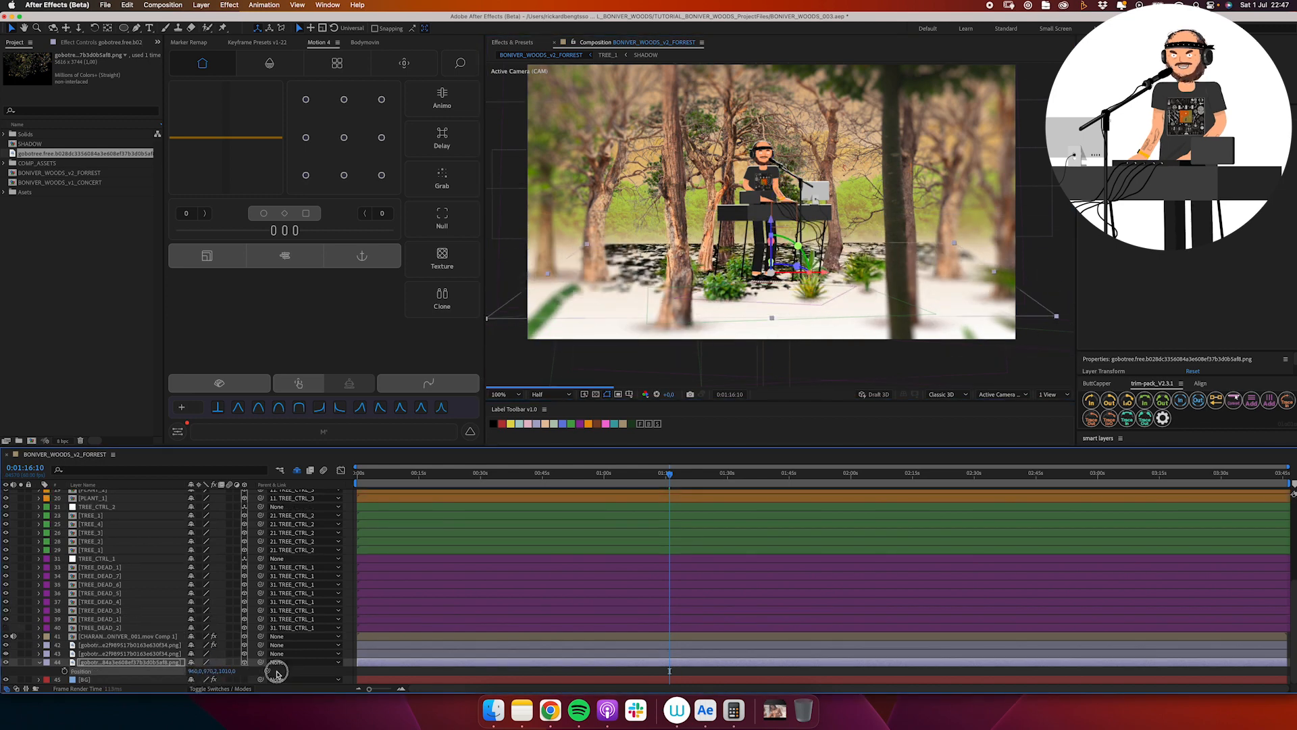
pyautogui.moveTo(770, 223); pyautogui.dragTo(770, 247)
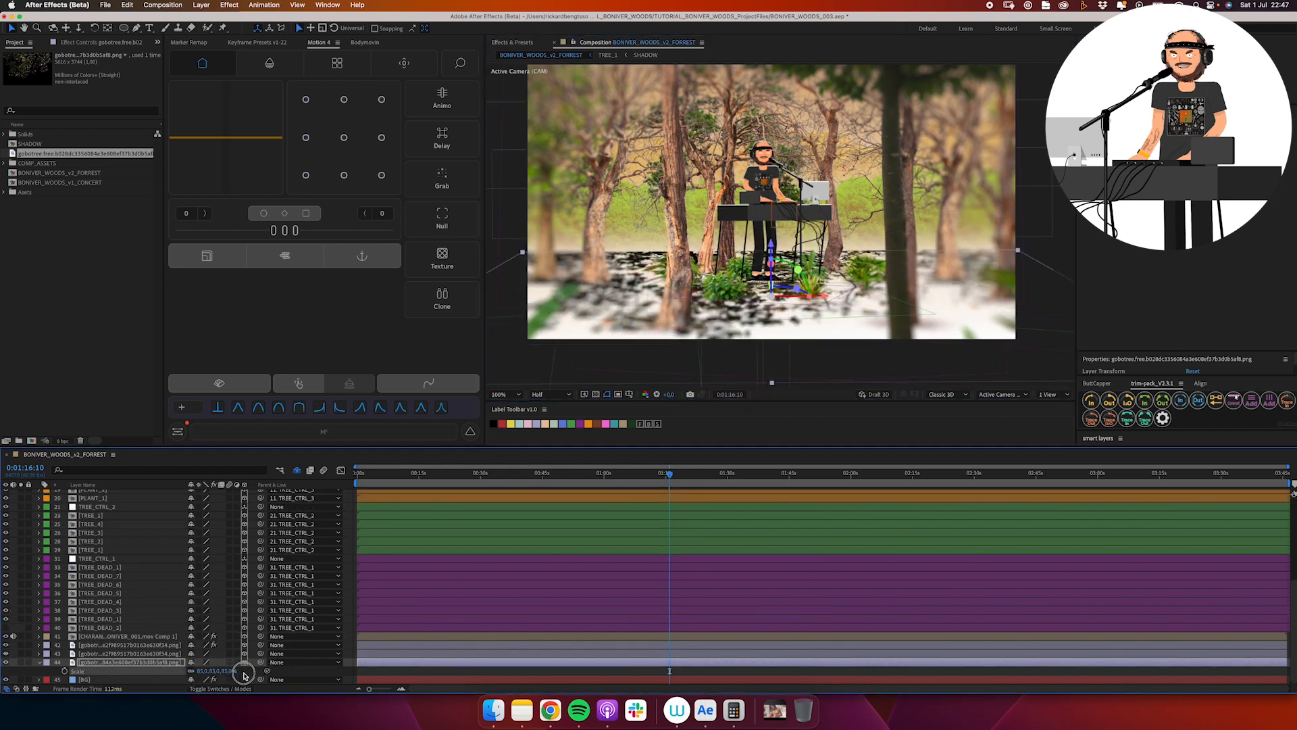
# - Add a full-layer rectangular mask to the ground leaf layer and feather its edges
pyautogui.click(473, 473)
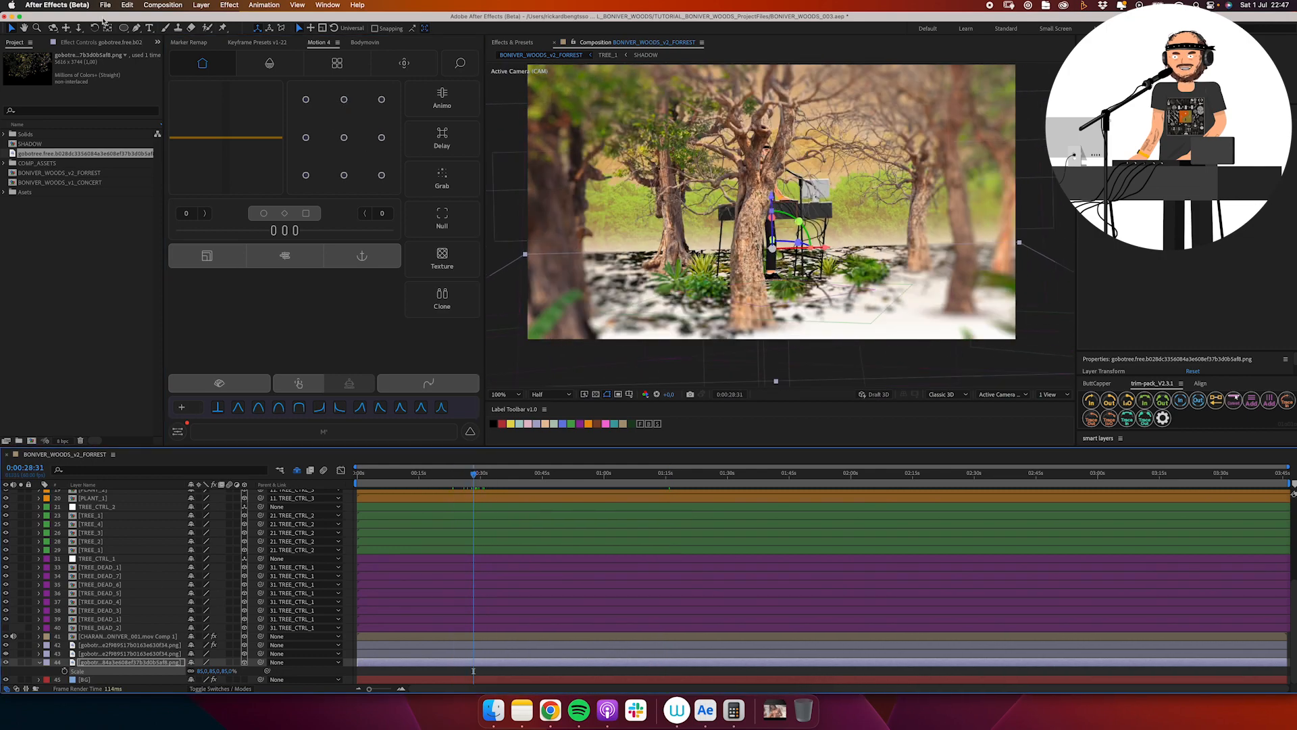
pyautogui.doubleClick(124, 28)
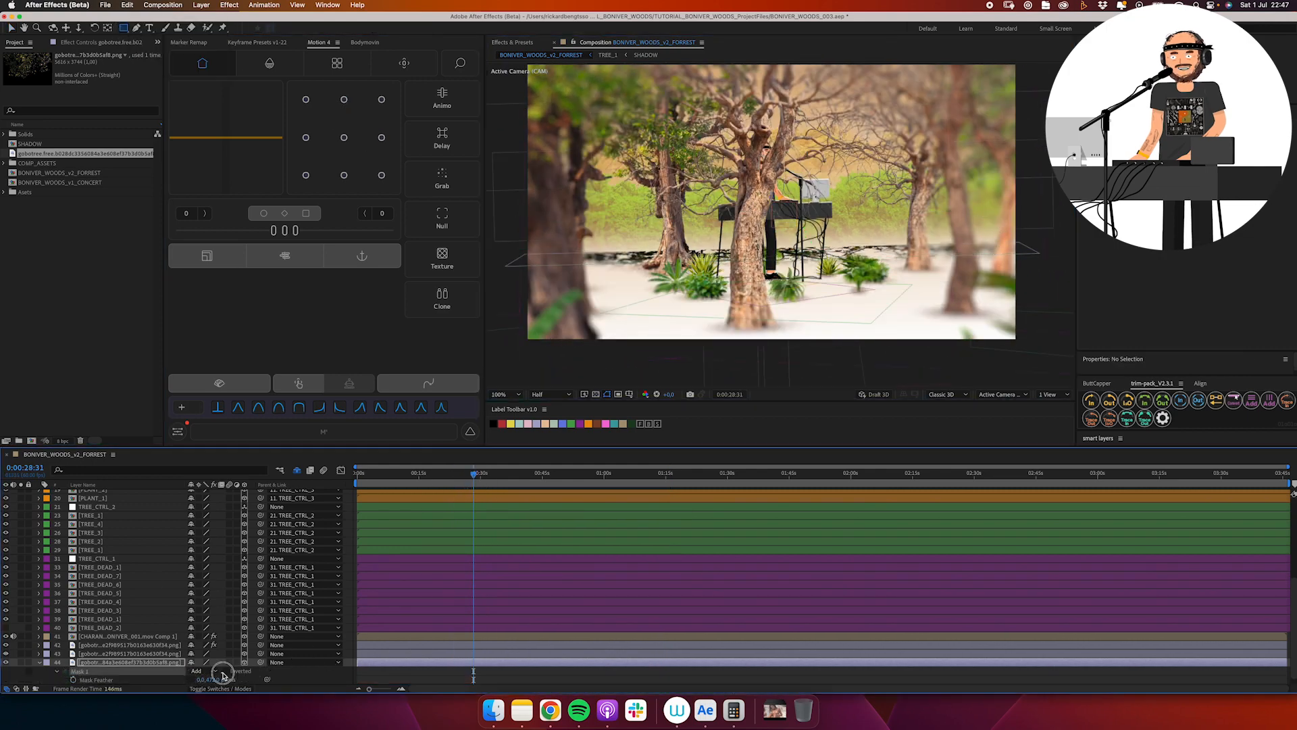
# - Paste the posterizeTime wiggle expression from Notes into the ground leaf layer's Z Rotation and solo the layer
pyautogui.press('r')
pyautogui.scroll(-1, 87, 660)
pyautogui.press('super+Tab')
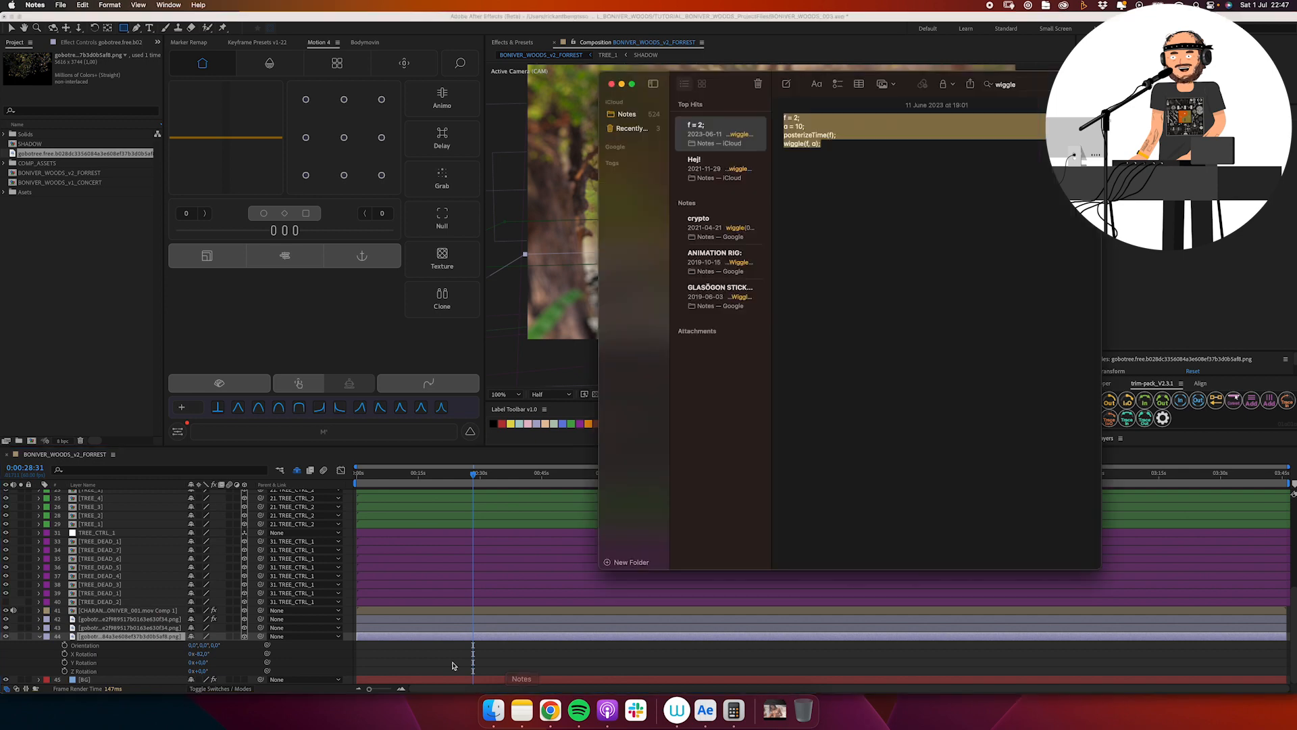
pyautogui.press('super+Tab')
pyautogui.keyDown('alt'); pyautogui.click(64, 670); pyautogui.keyUp('alt')
pyautogui.press('super+v')
pyautogui.click(408, 661)
pyautogui.click(21, 626)
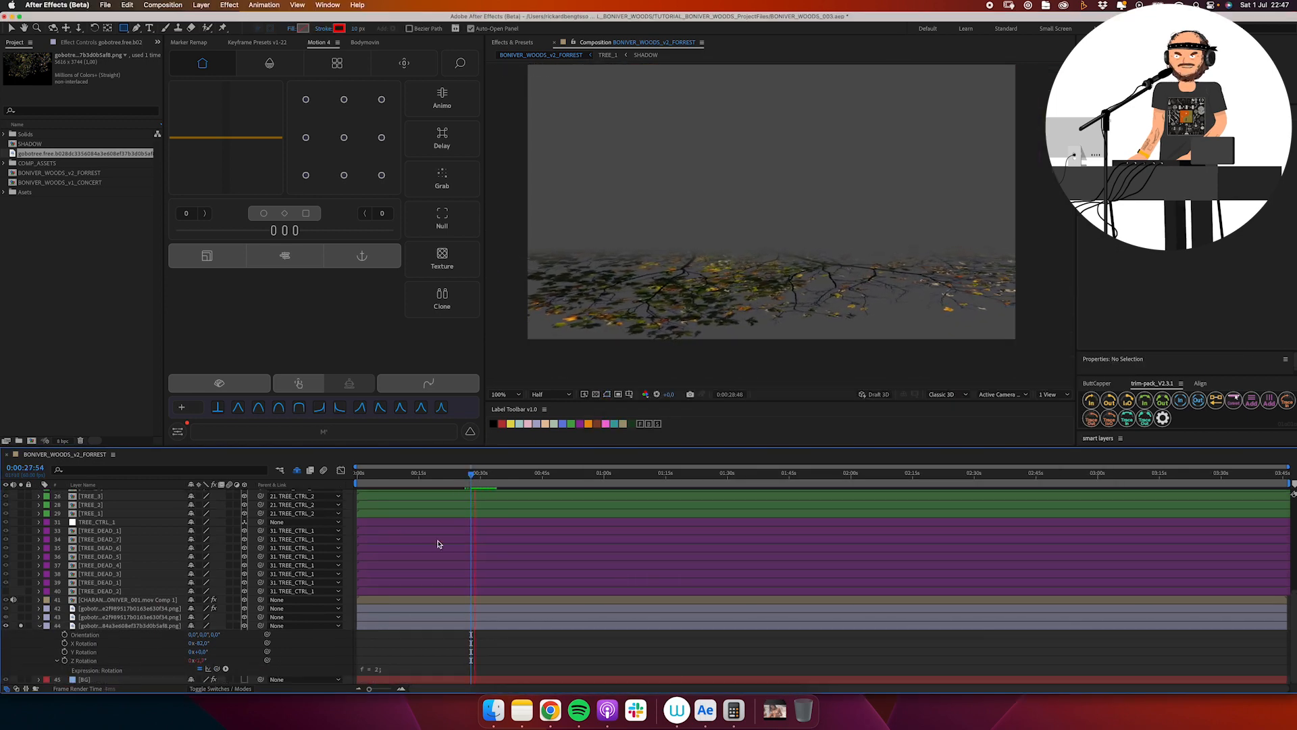
# - Try the Z Rotation wiggle with frequency 4 and amplitude 5, then with frequency 8
pyautogui.click(409, 669)
pyautogui.write('4')
pyautogui.click(434, 640)
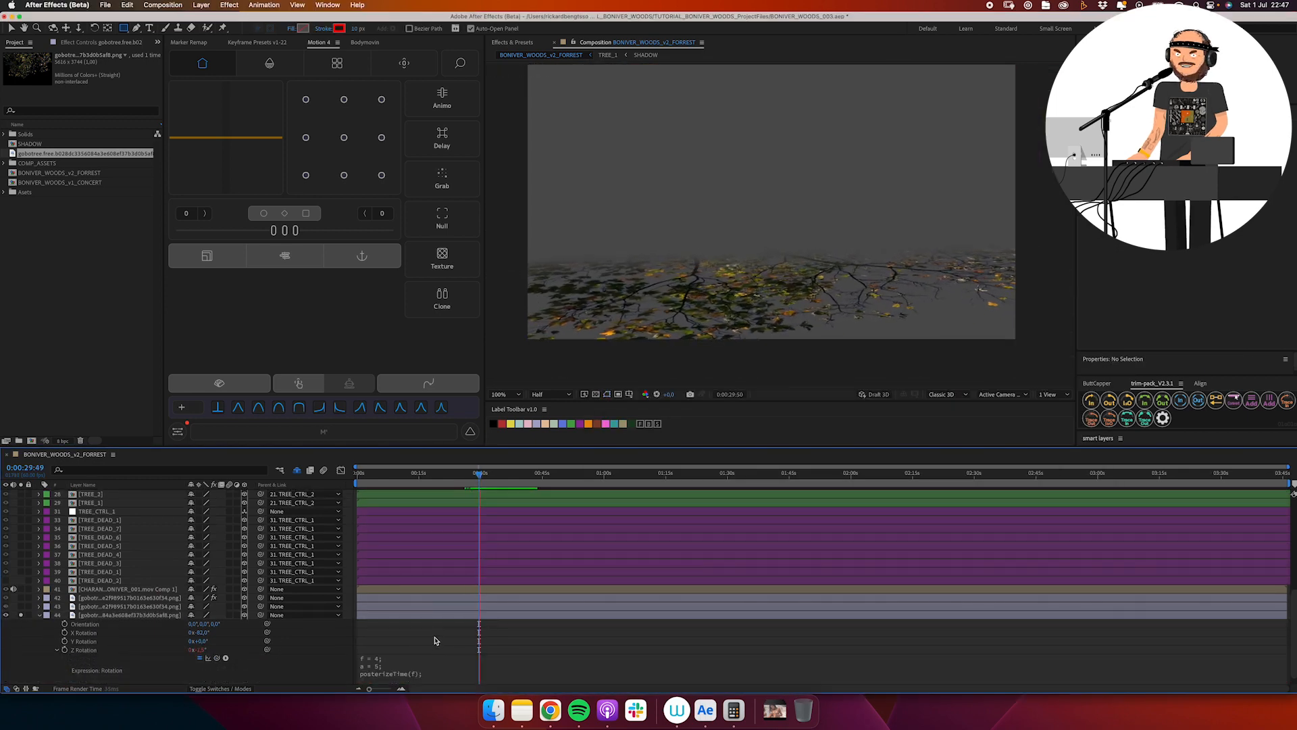
pyautogui.doubleClick(377, 658)
pyautogui.write('8')
pyautogui.click(487, 631)
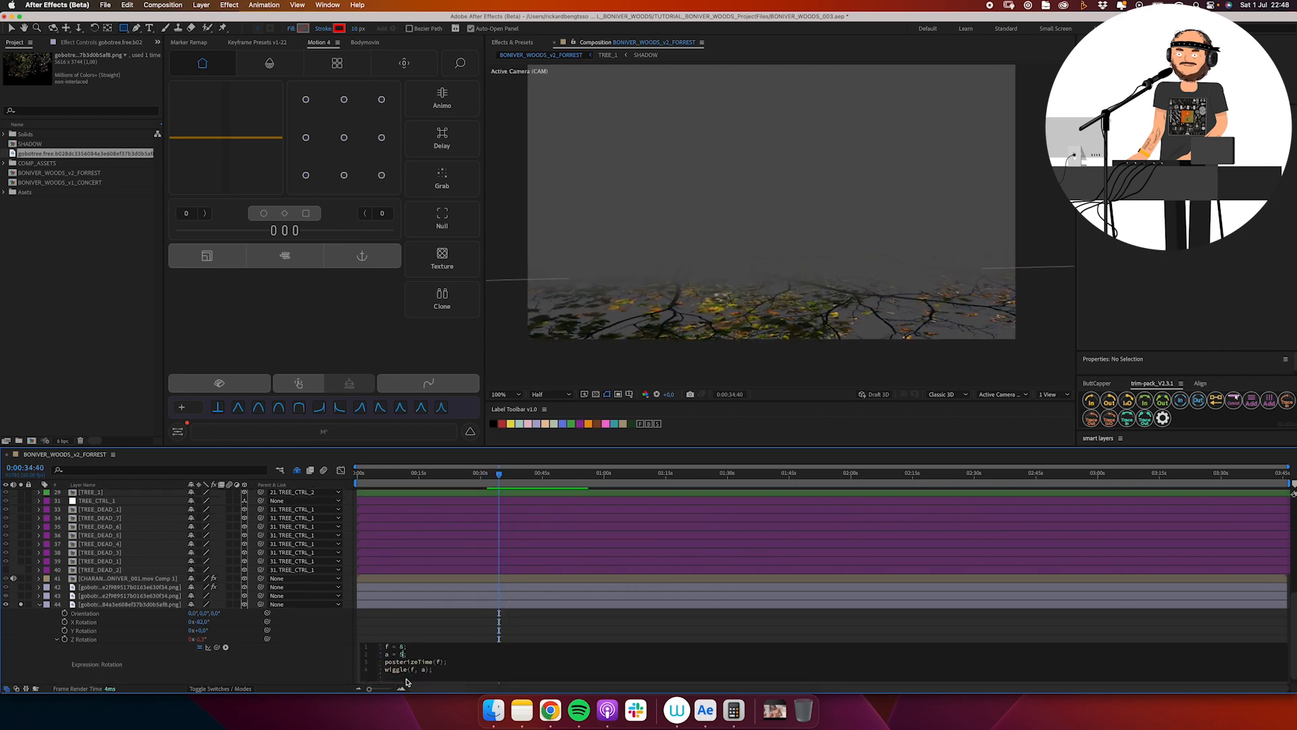
# - Set the ground leaf layer's Z Rotation wiggle to amplitude 1 and frequency 3
pyautogui.click(465, 607)
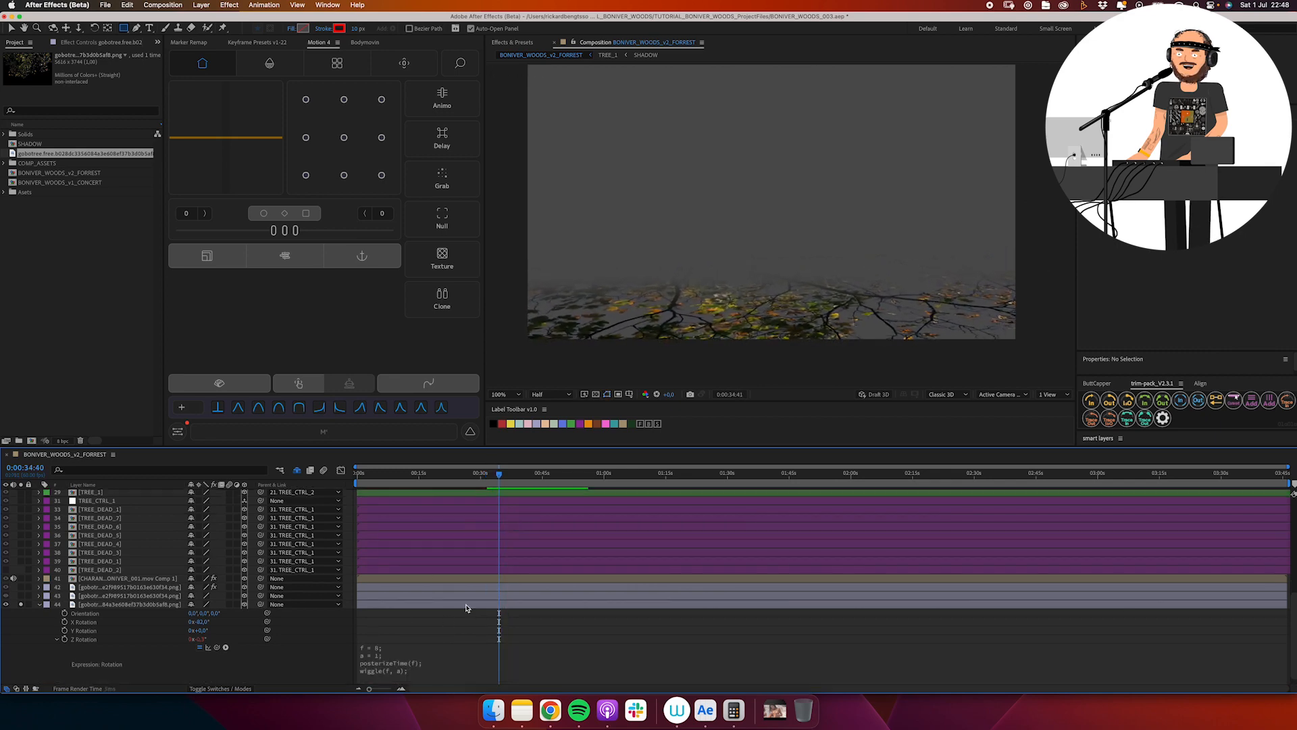
pyautogui.doubleClick(378, 649)
pyautogui.write('3')
pyautogui.click(503, 627)
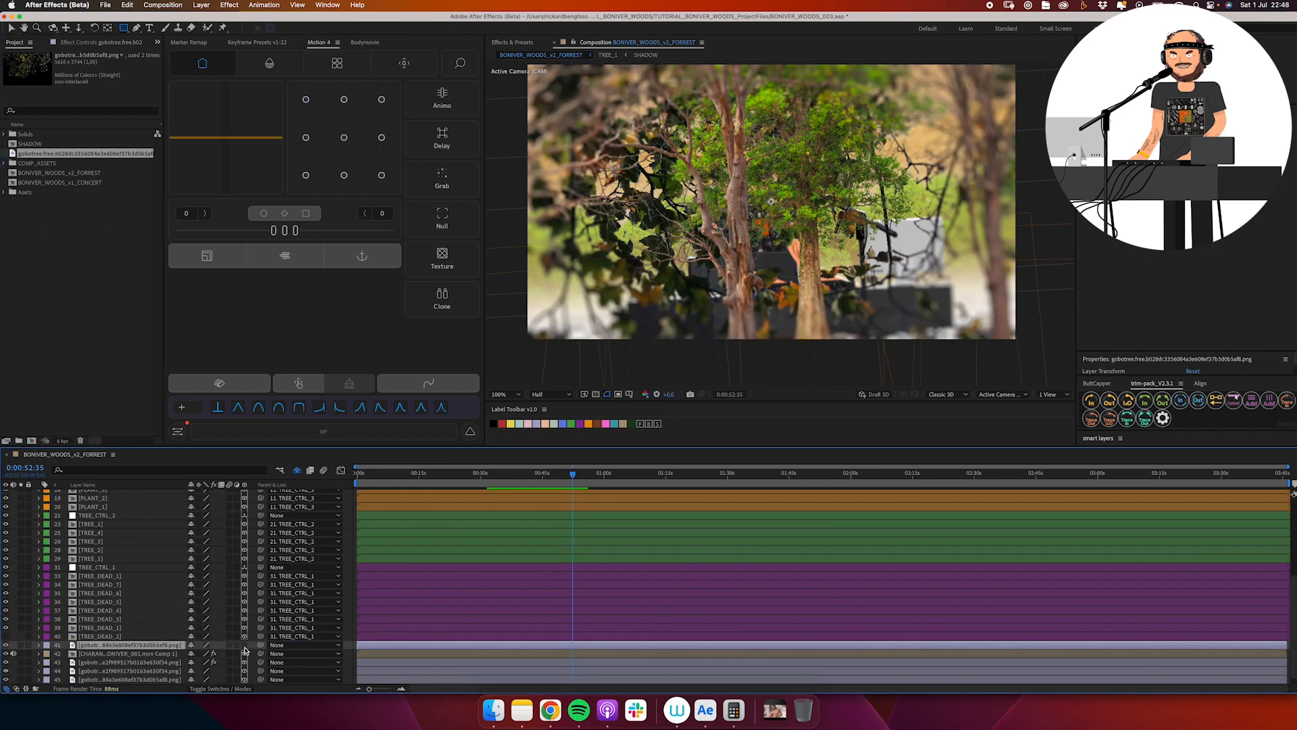
# - Make the leaf image above the character comp a 3D layer, scale it down and move it over the performer
pyautogui.click(245, 645)
pyautogui.press('s')
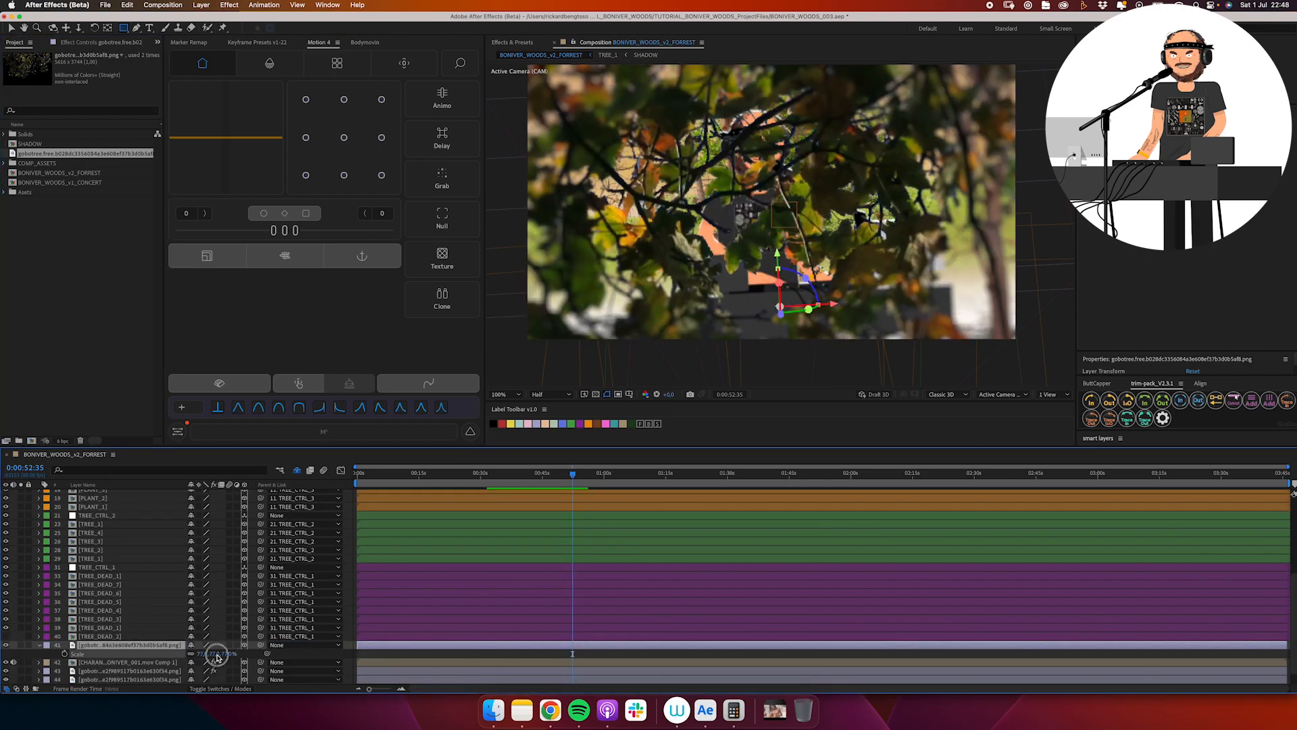
pyautogui.moveTo(216, 655); pyautogui.dragTo(200, 658)
pyautogui.press('v')
pyautogui.moveTo(770, 208); pyautogui.dragTo(776, 297)
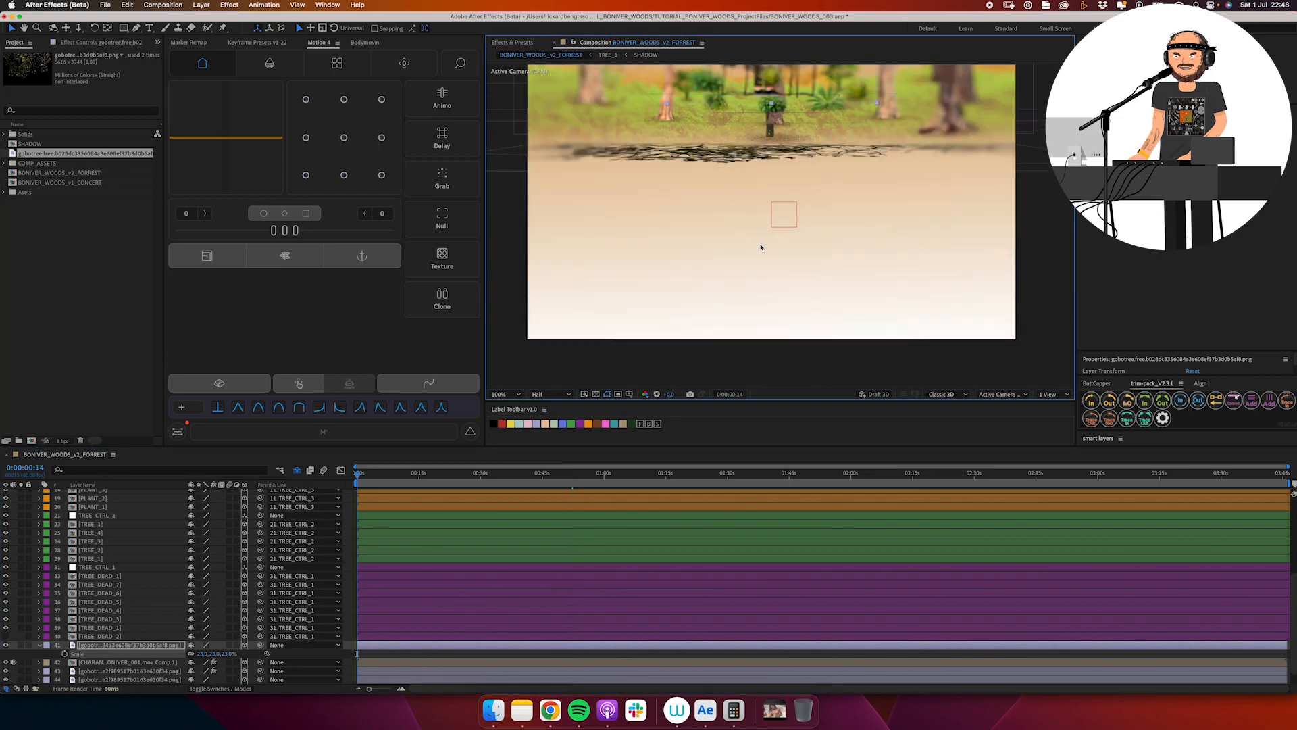
# - Keyframe the upper leaf image's Position from the comp's start so it drifts horizontally across the performer
pyautogui.press('p')
pyautogui.press('Home')
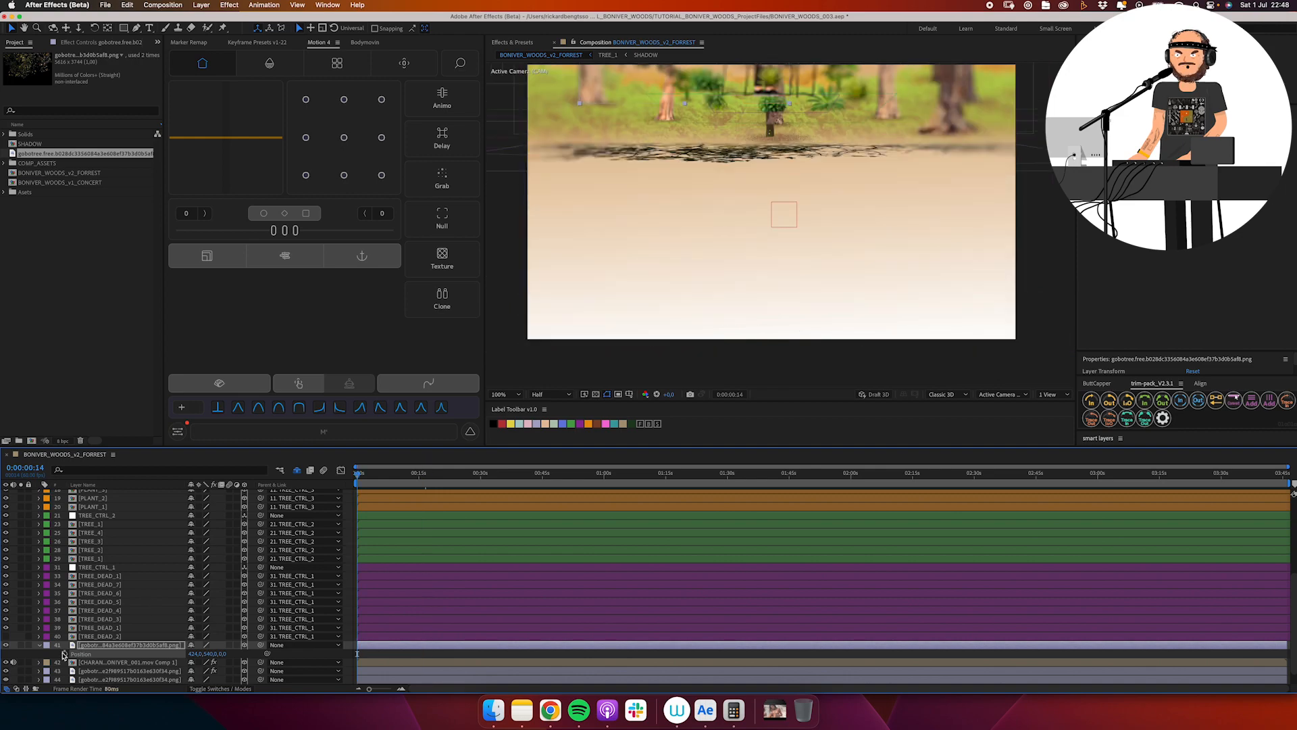
pyautogui.click(64, 654)
pyautogui.press('End')
pyautogui.click(1206, 475)
pyautogui.moveTo(192, 654); pyautogui.dragTo(220, 653)
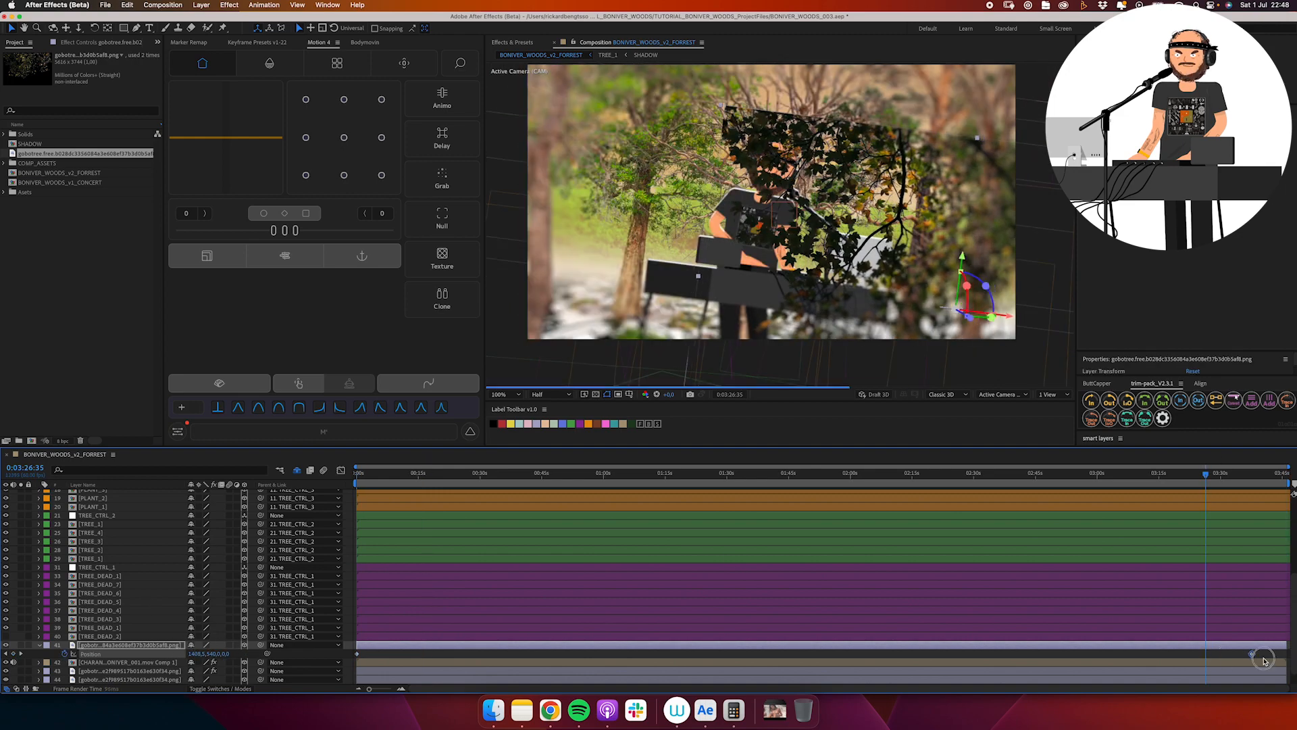
pyautogui.moveTo(658, 473); pyautogui.dragTo(753, 473)
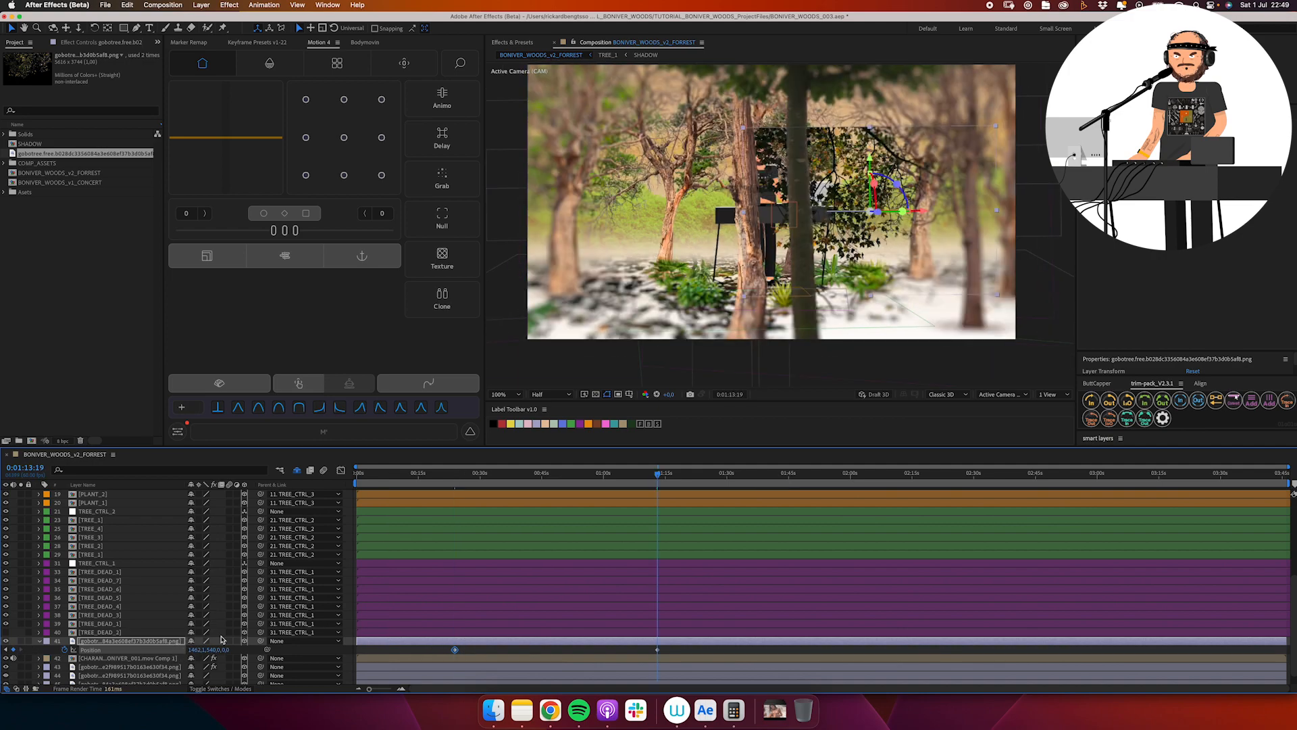
pyautogui.moveTo(196, 649); pyautogui.dragTo(360, 643)
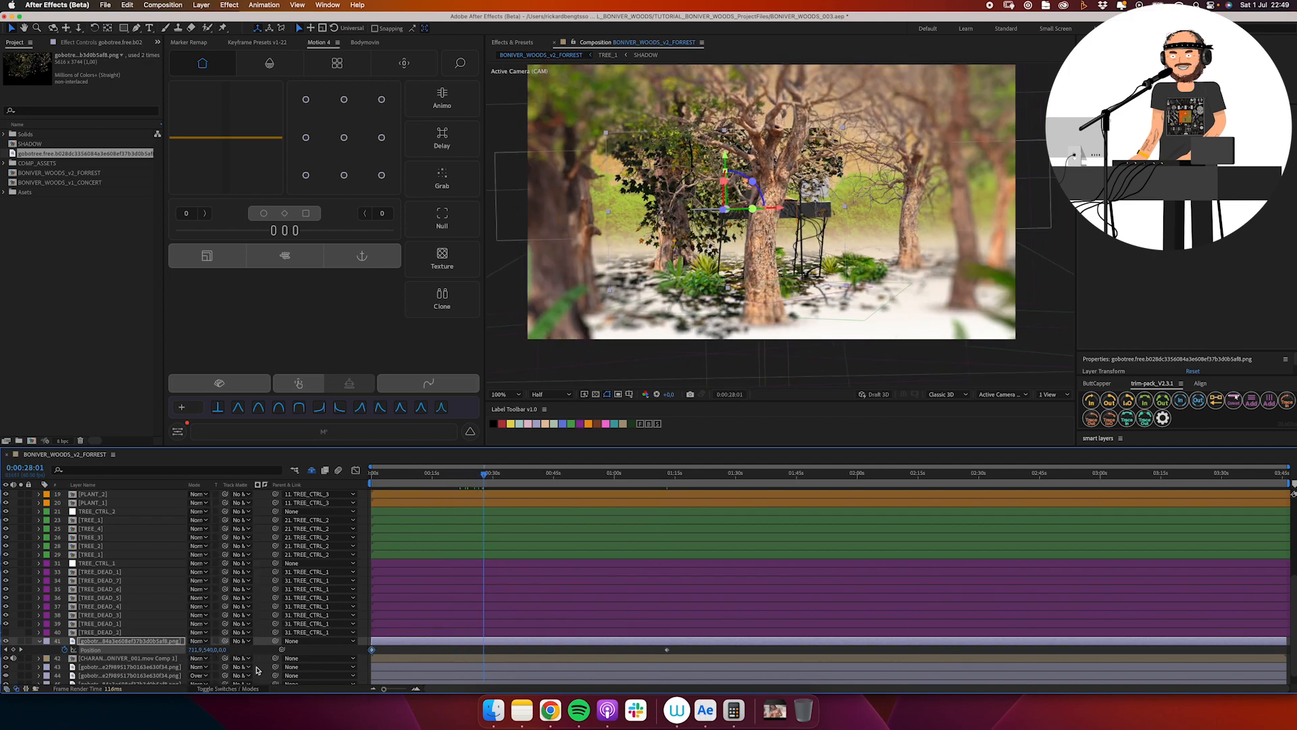
# - Use the character comp as the leaf image's track matte and move its second Position keyframe earlier
pyautogui.moveTo(204, 661); pyautogui.dragTo(202, 659)
pyautogui.moveTo(483, 475); pyautogui.dragTo(554, 477)
pyautogui.moveTo(672, 651); pyautogui.dragTo(622, 650)
# - Apply a Fill effect to the matted leaf image and set its color to black
pyautogui.click(229, 5)
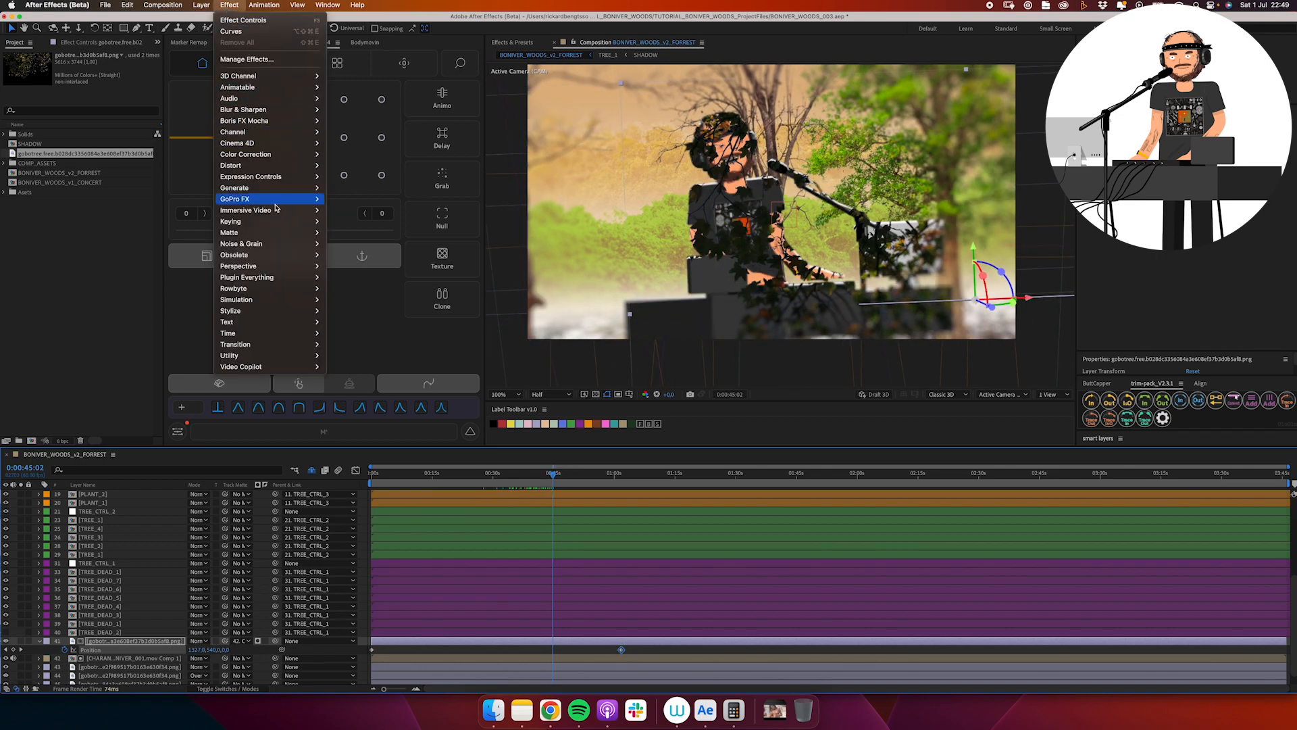
pyautogui.moveTo(274, 188)
pyautogui.click(351, 356)
pyautogui.click(95, 90)
pyautogui.click(324, 332)
pyautogui.press('Return')
# - Set the opacity of the black leaf shadow layer to 20%
pyautogui.press('t')
pyautogui.click(194, 650)
pyautogui.write('20')
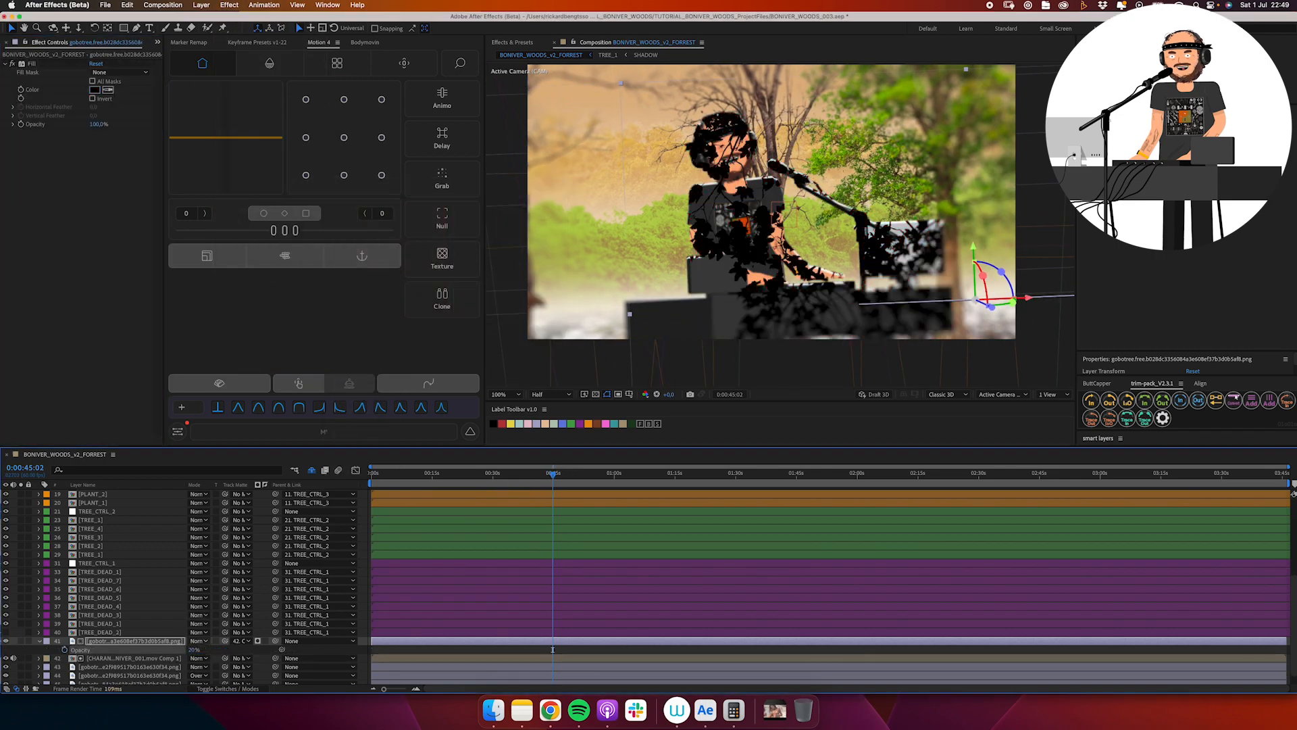
# - Toggle a Position keyframe on the leaf shadow layer at the playhead and scrub through the shadow's movement over the performer
pyautogui.moveTo(406, 477); pyautogui.dragTo(372, 596)
pyautogui.press('p')
pyautogui.click(13, 650)
pyautogui.moveTo(472, 475); pyautogui.dragTo(538, 478)
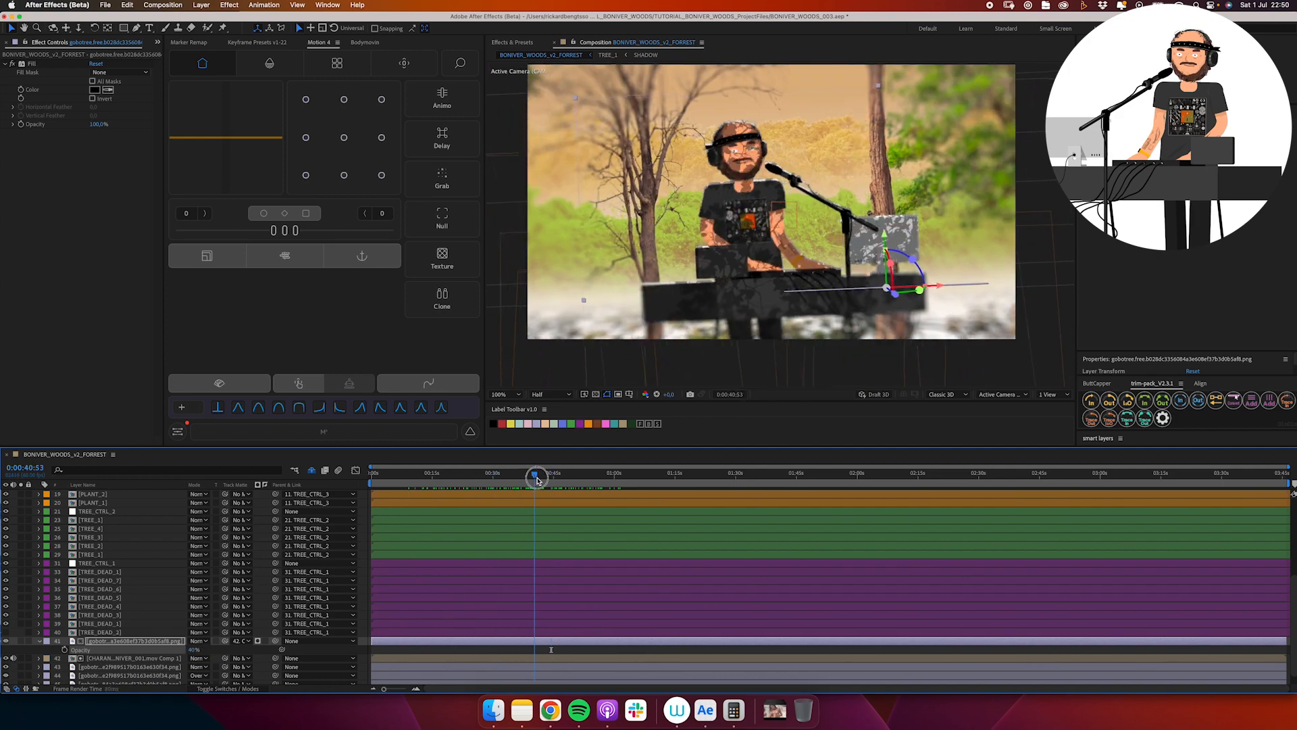
# - Undo the extra Position keyframe on the leaf shadow layer and trim the layer's end at 0:01:05:21
pyautogui.press('super+z')
pyautogui.moveTo(212, 649); pyautogui.dragTo(214, 652)
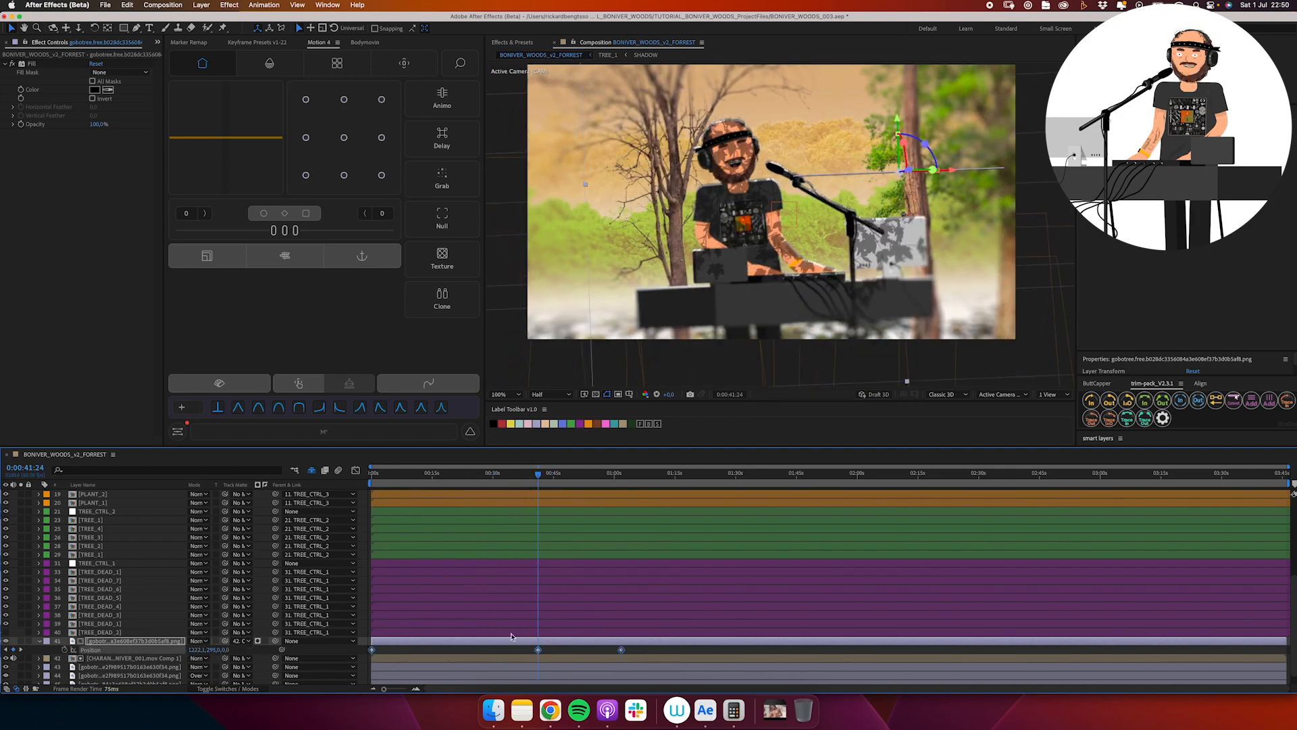
pyautogui.moveTo(579, 477); pyautogui.dragTo(635, 477)
pyautogui.hotkey('alt', ']')
# - Open the name of the trimmed leaf shadow layer for editing and commit it
pyautogui.click(157, 642)
pyautogui.press('Return')
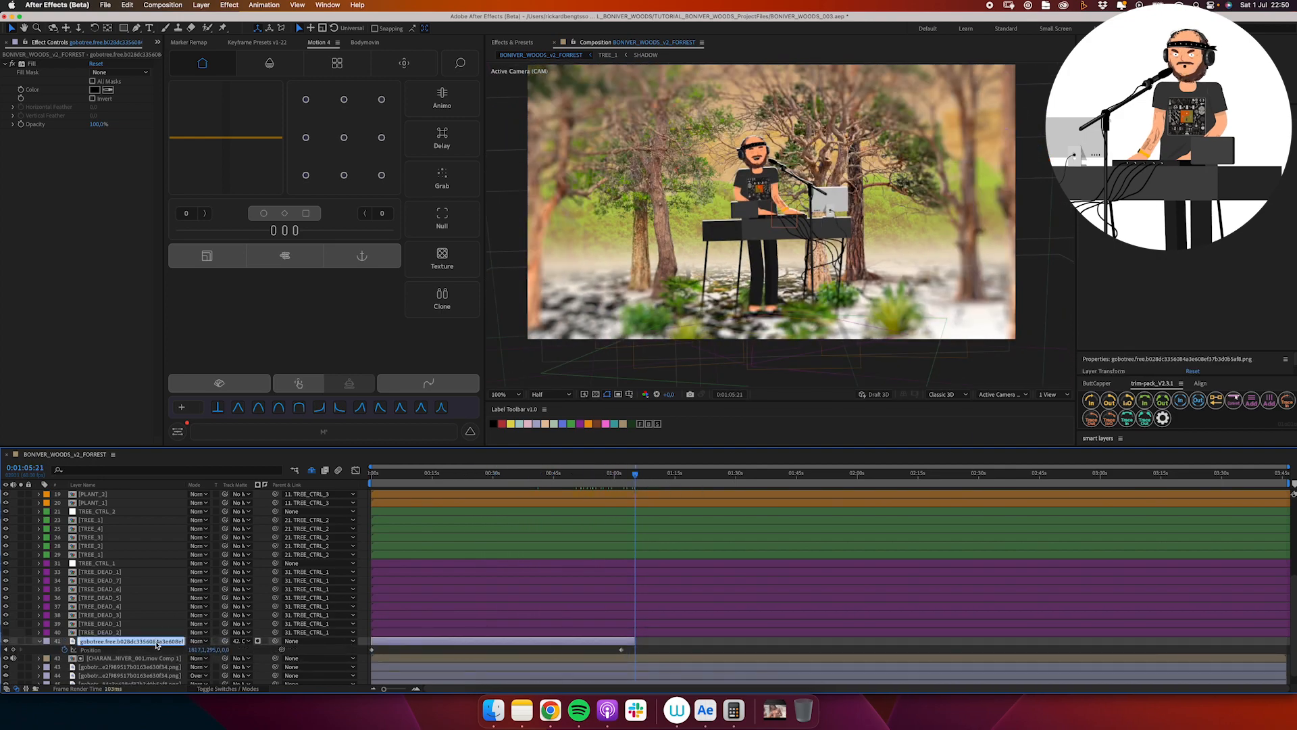
pyautogui.press('Return')
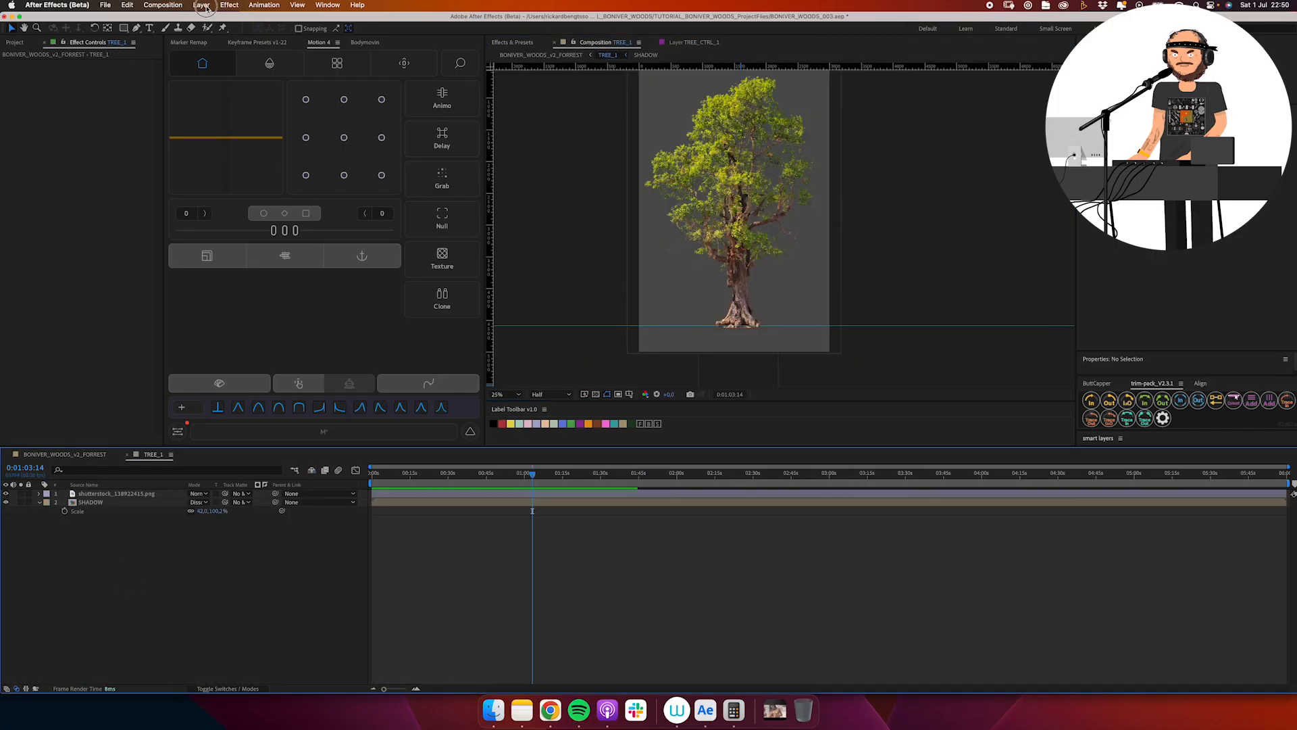
# - Add an adjustment layer to the TREE_1 comp and apply the Posterize effect to it
pyautogui.click(206, 6)
pyautogui.moveTo(216, 17)
pyautogui.click(351, 76)
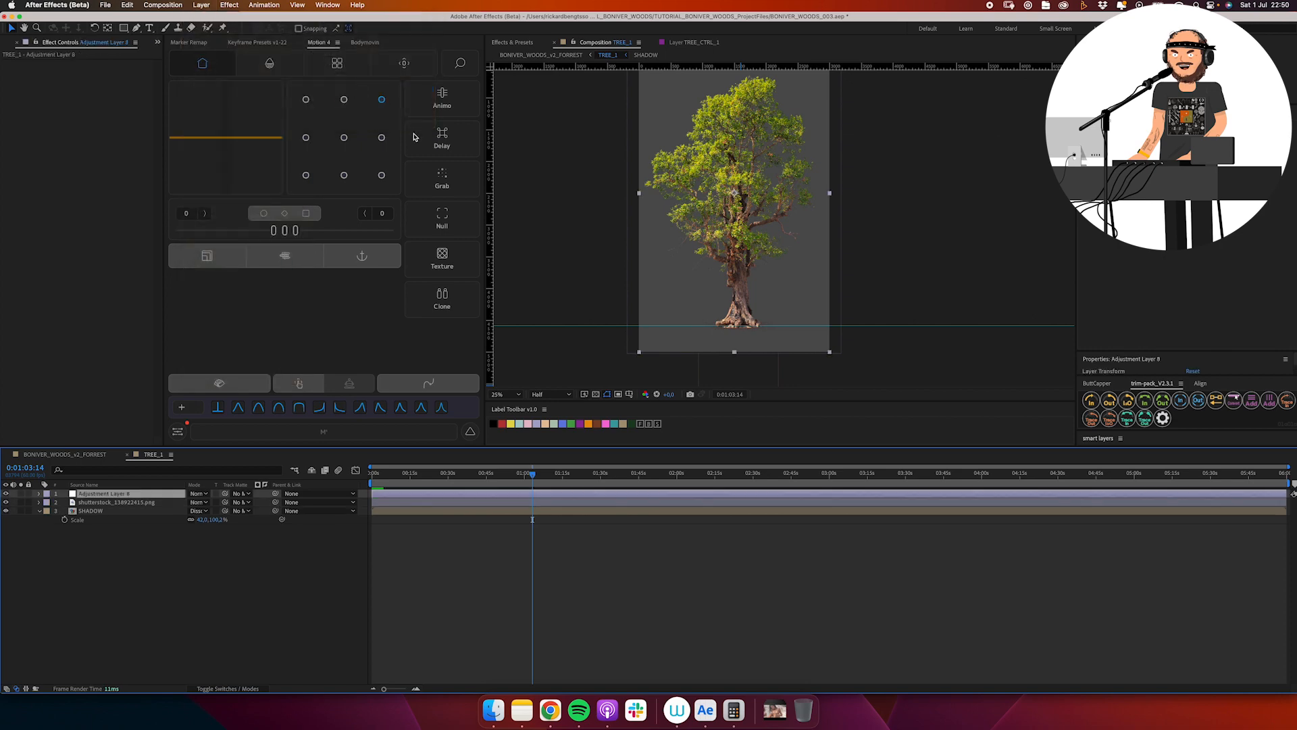
pyautogui.click(512, 42)
pyautogui.moveTo(521, 56); pyautogui.dragTo(485, 59)
pyautogui.write('poster')
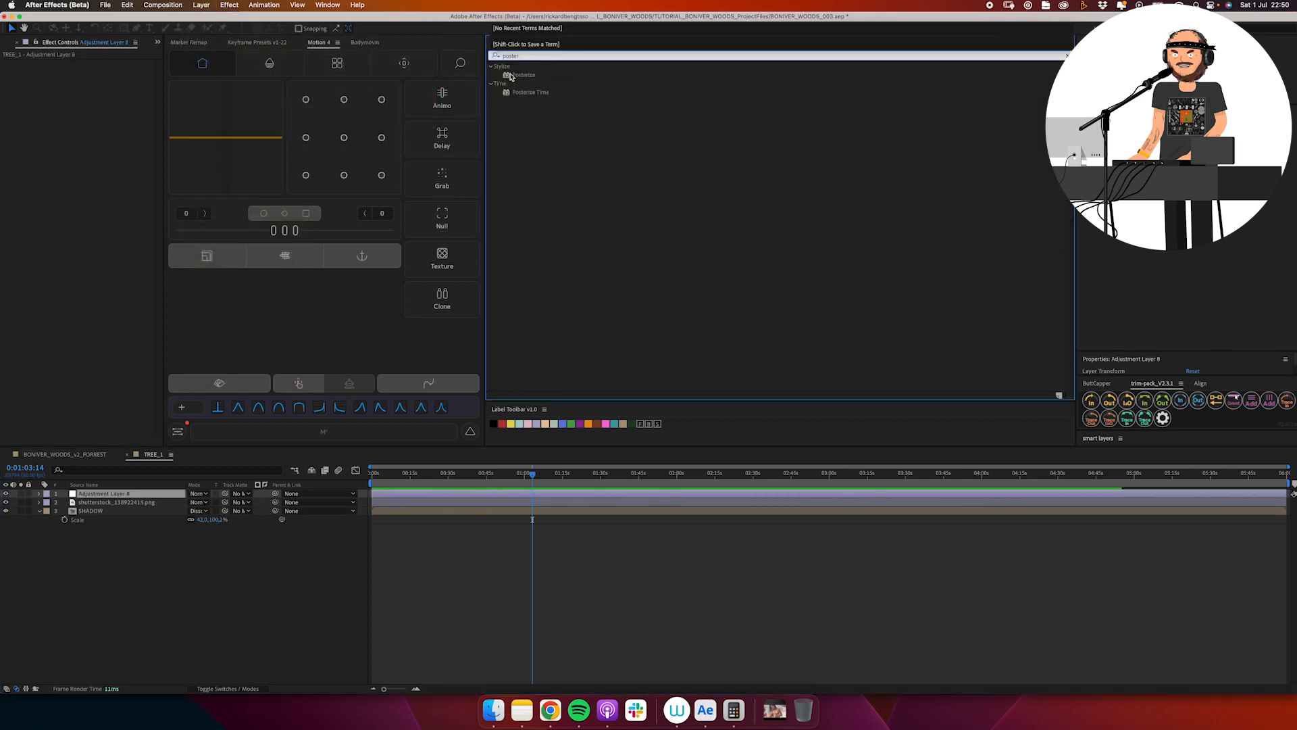
pyautogui.doubleClick(516, 75)
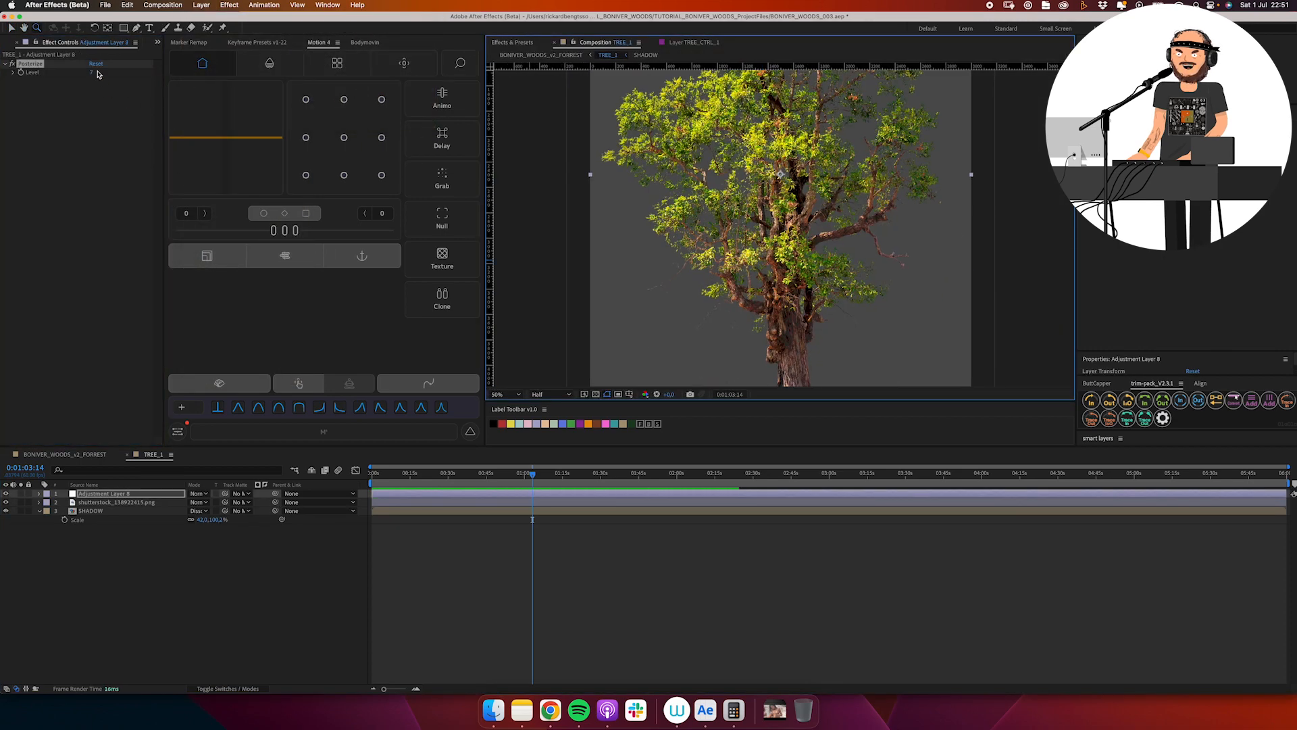
# - Set the Posterize level to 3 and check the tree's leaves and branches up close
pyautogui.write('3')
pyautogui.press('Return')
pyautogui.press('Return')
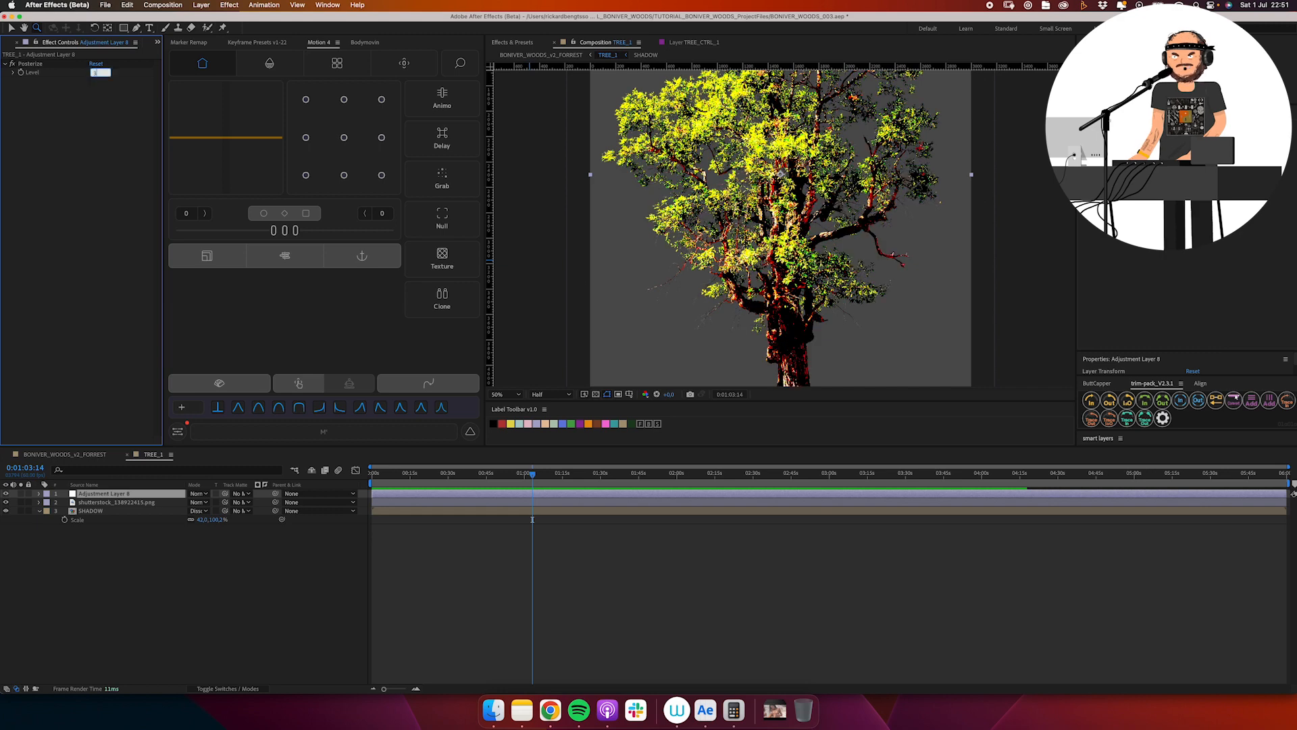
pyautogui.press('Return')
pyautogui.moveTo(787, 283); pyautogui.dragTo(806, 240)
pyautogui.scroll(1, 784, 228)
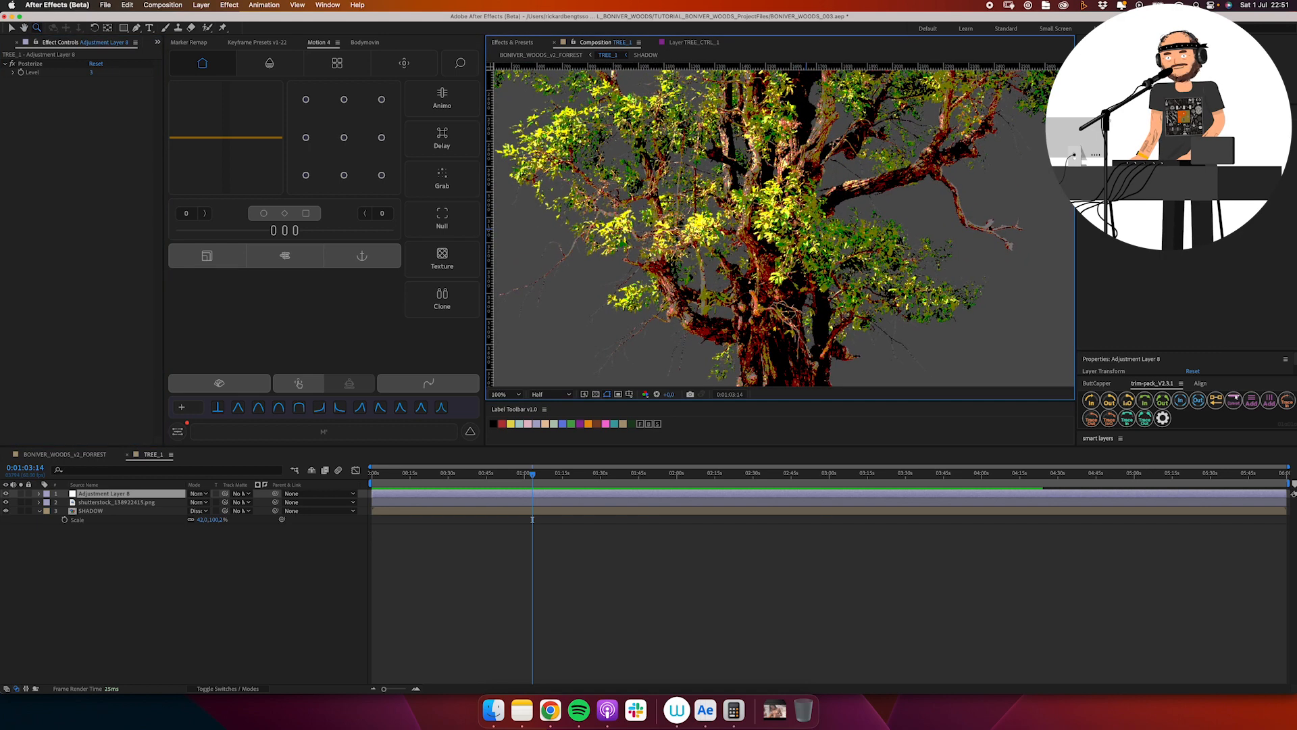
pyautogui.scroll(-1, 760, 191)
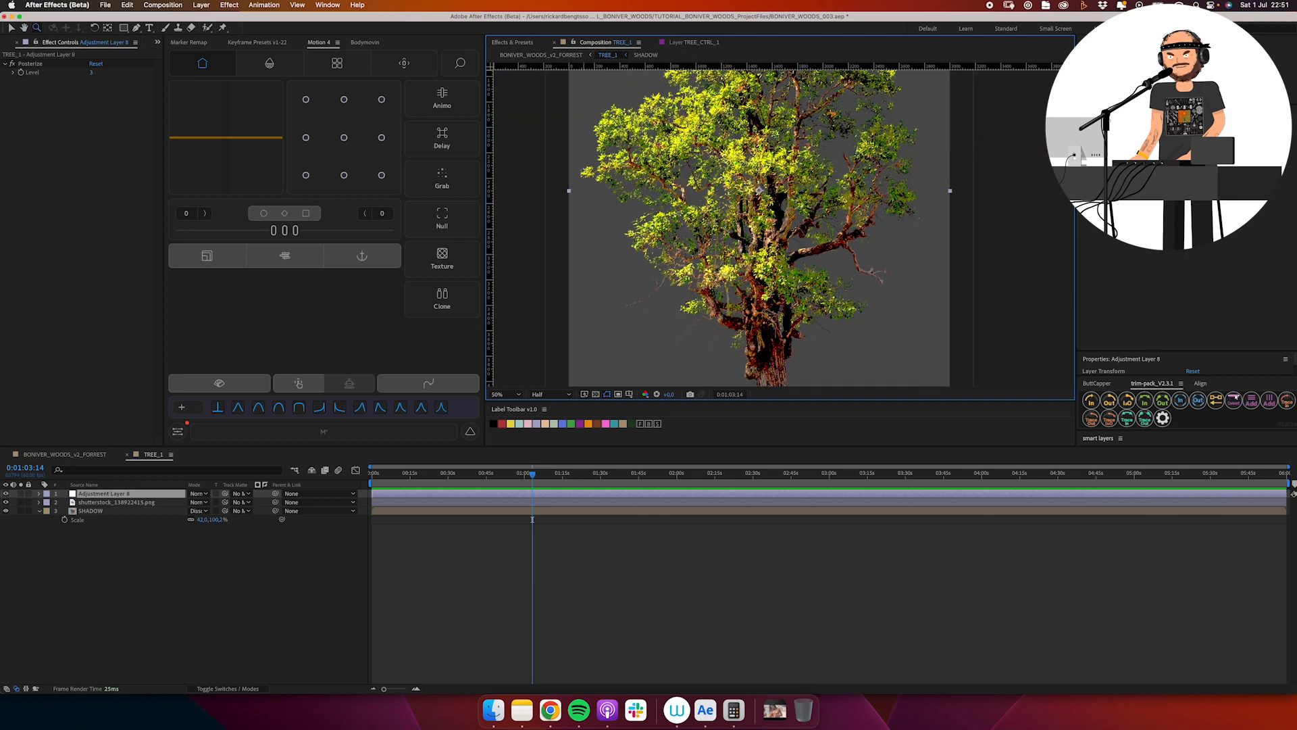
# - Apply CC Toner to the TREE_1 adjustment layer and set its highlights to a light green
pyautogui.press('super+5')
pyautogui.write('toner')
pyautogui.doubleClick(527, 75)
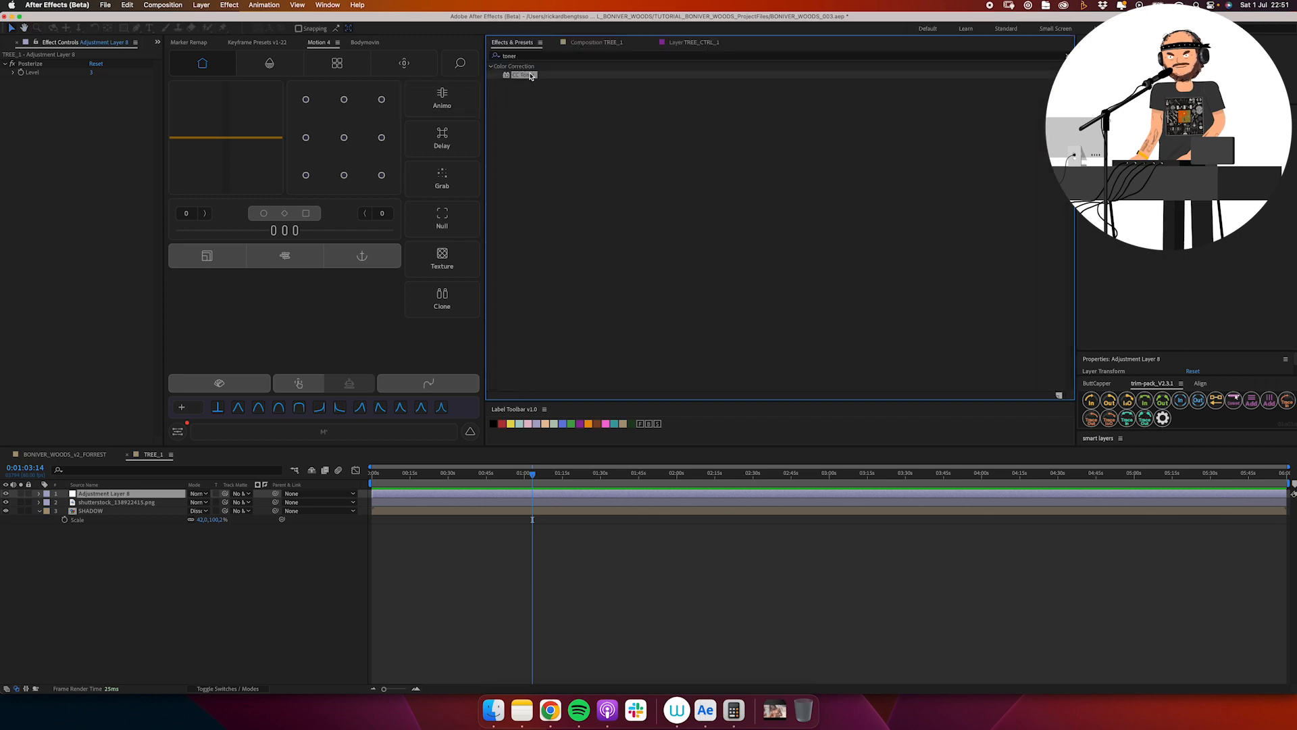
pyautogui.click(95, 99)
pyautogui.click(392, 215)
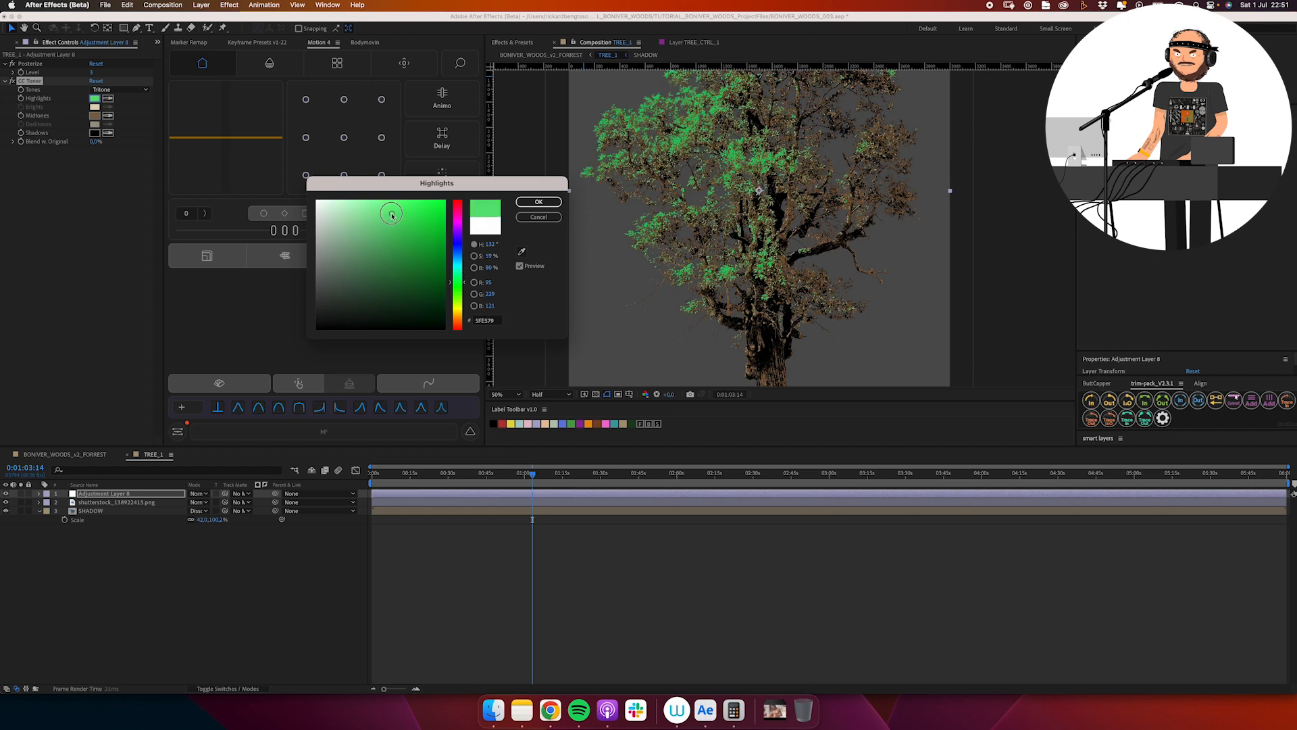
pyautogui.click(538, 202)
# - Set the CC Toner midtones of the TREE_1 adjustment layer to a muted green
pyautogui.click(96, 116)
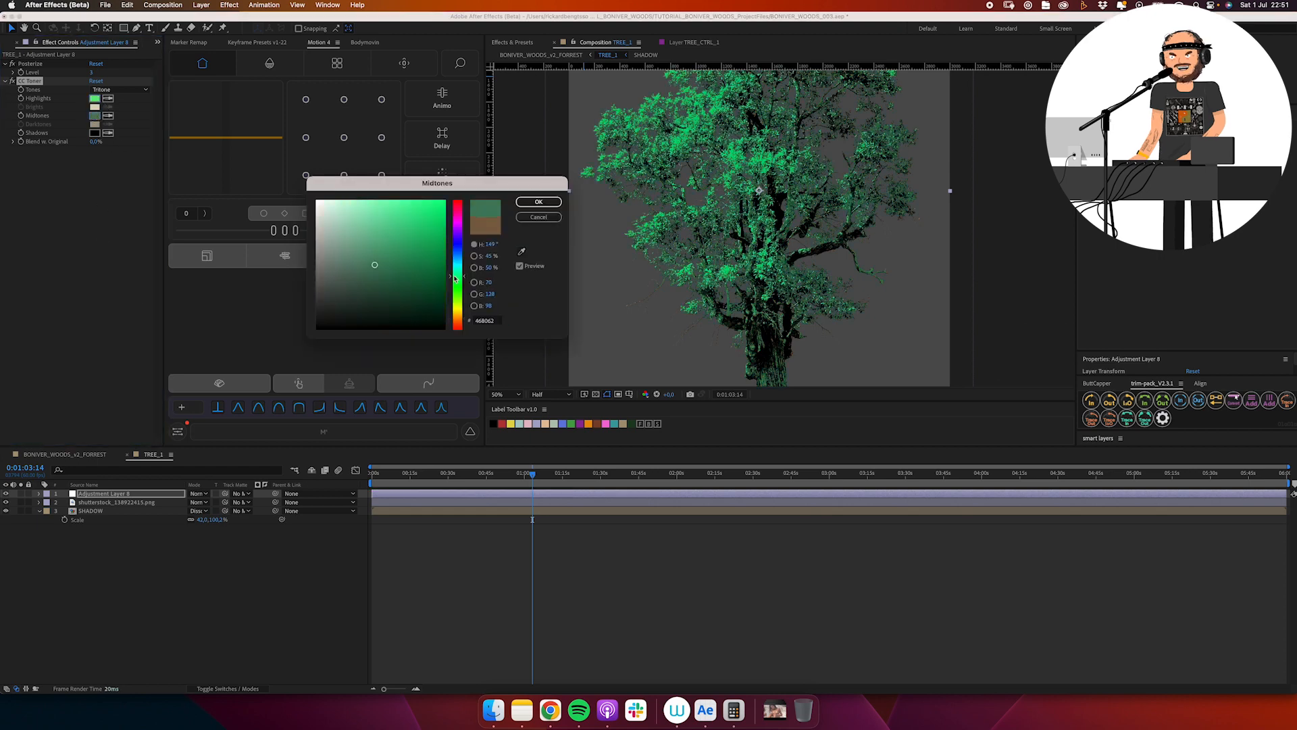
pyautogui.click(384, 263)
pyautogui.click(545, 201)
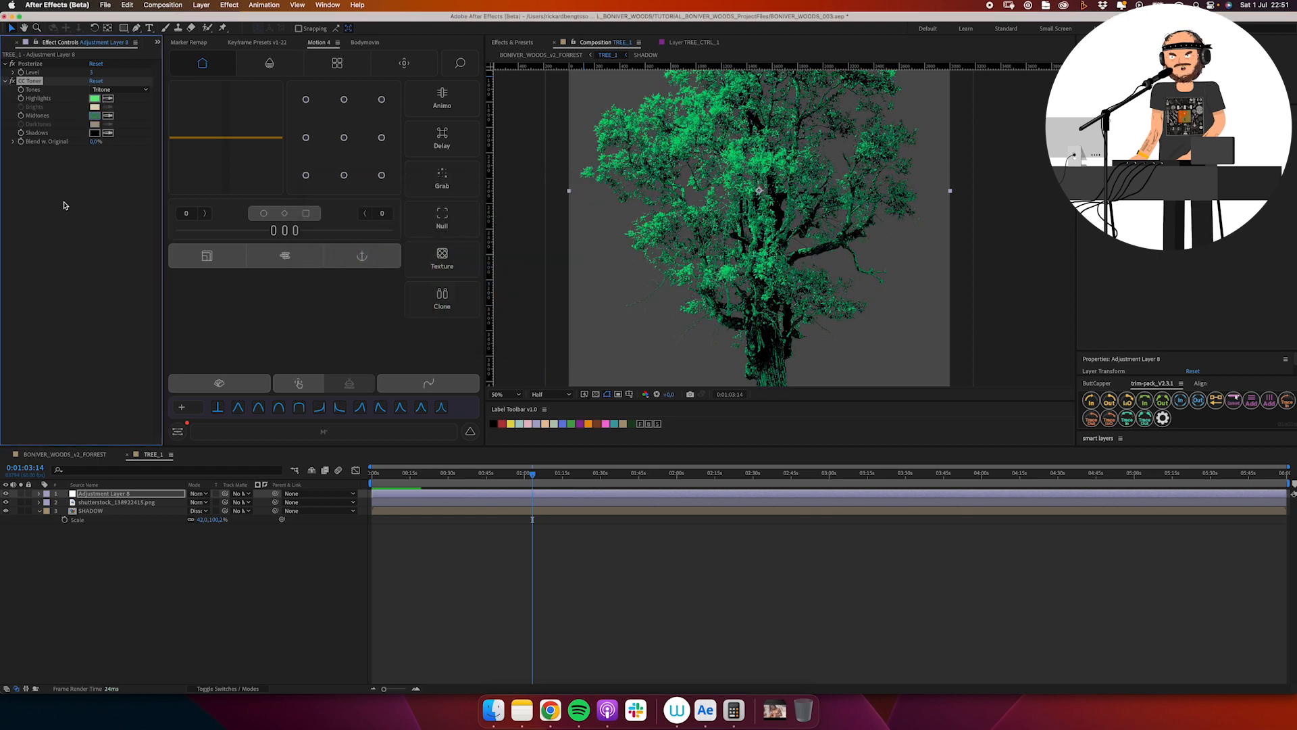
# - Set the CC Toner shadows of the TREE_1 adjustment layer to dark teal 1B373E
pyautogui.click(95, 133)
pyautogui.click(457, 315)
pyautogui.click(381, 299)
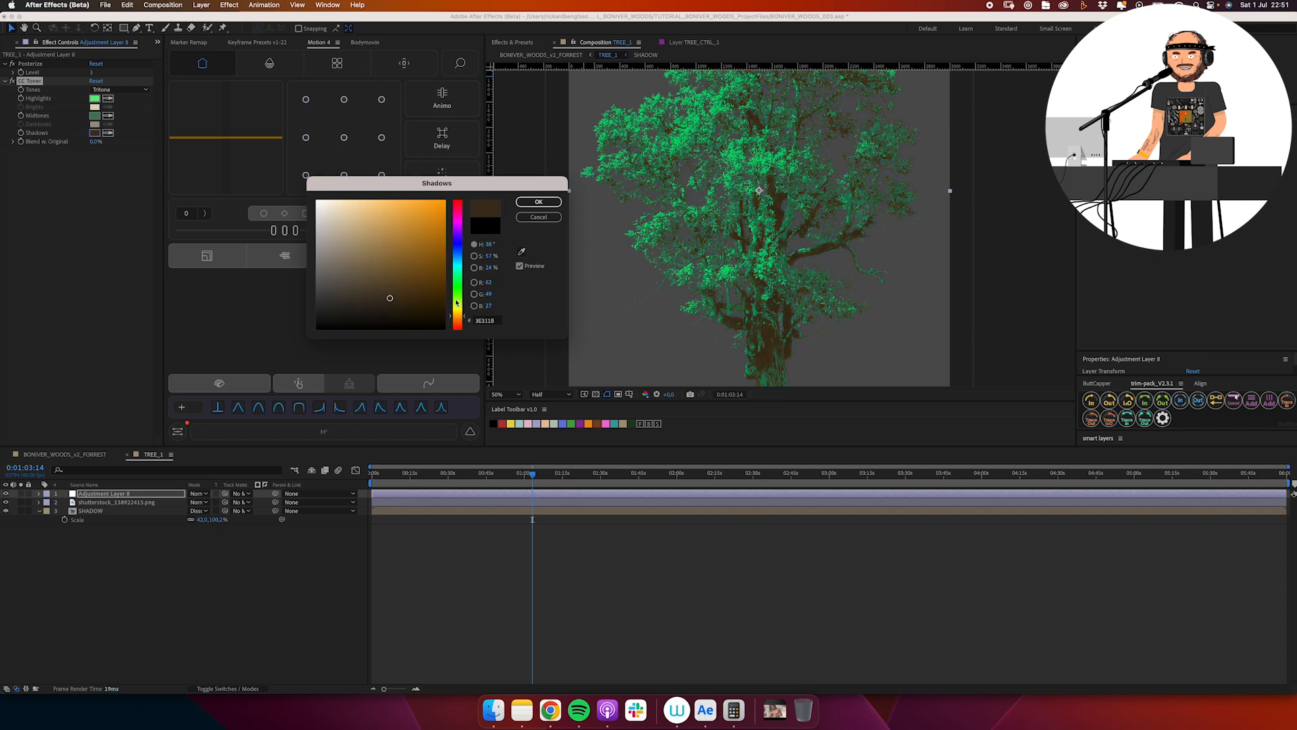
pyautogui.click(544, 203)
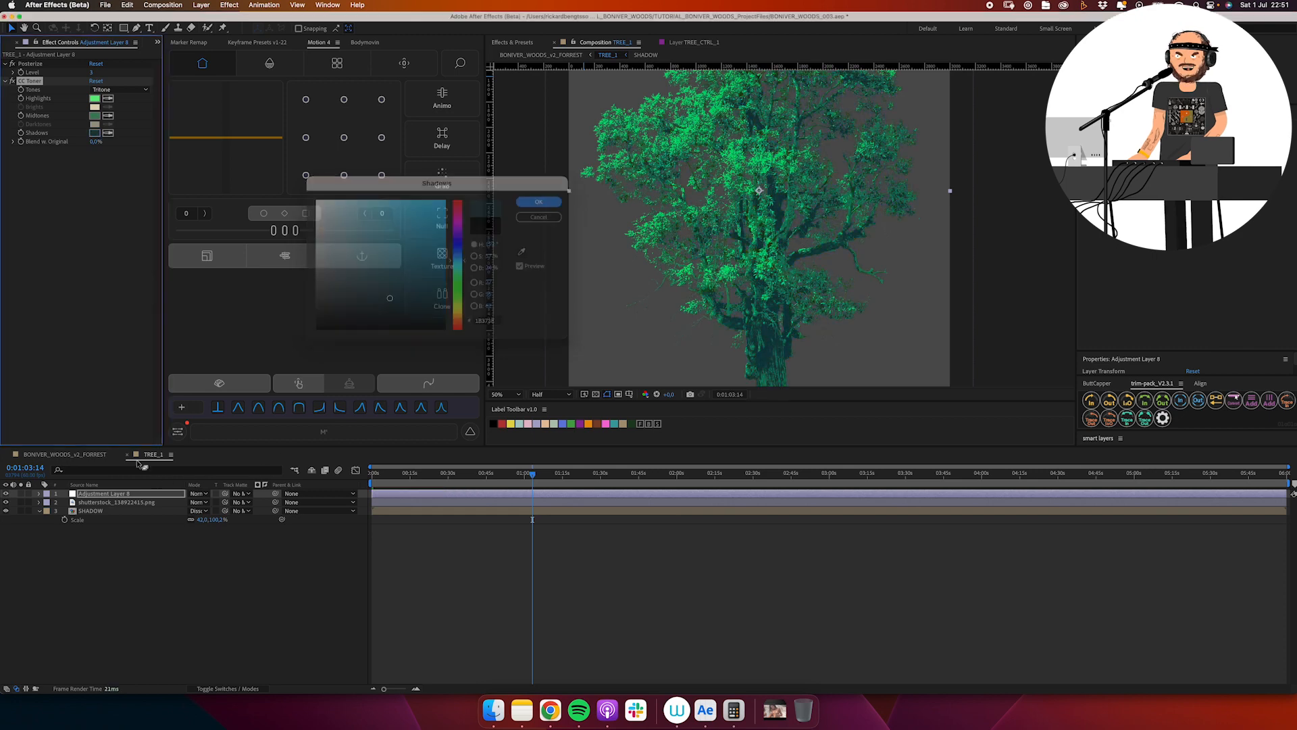
# - Preview the toned tree in the BONIVER_WOODS_v2_FORREST comp and set TREE_1's CC Toner Blend w. Original to 20%
pyautogui.click(89, 455)
pyautogui.moveTo(605, 477); pyautogui.dragTo(452, 485)
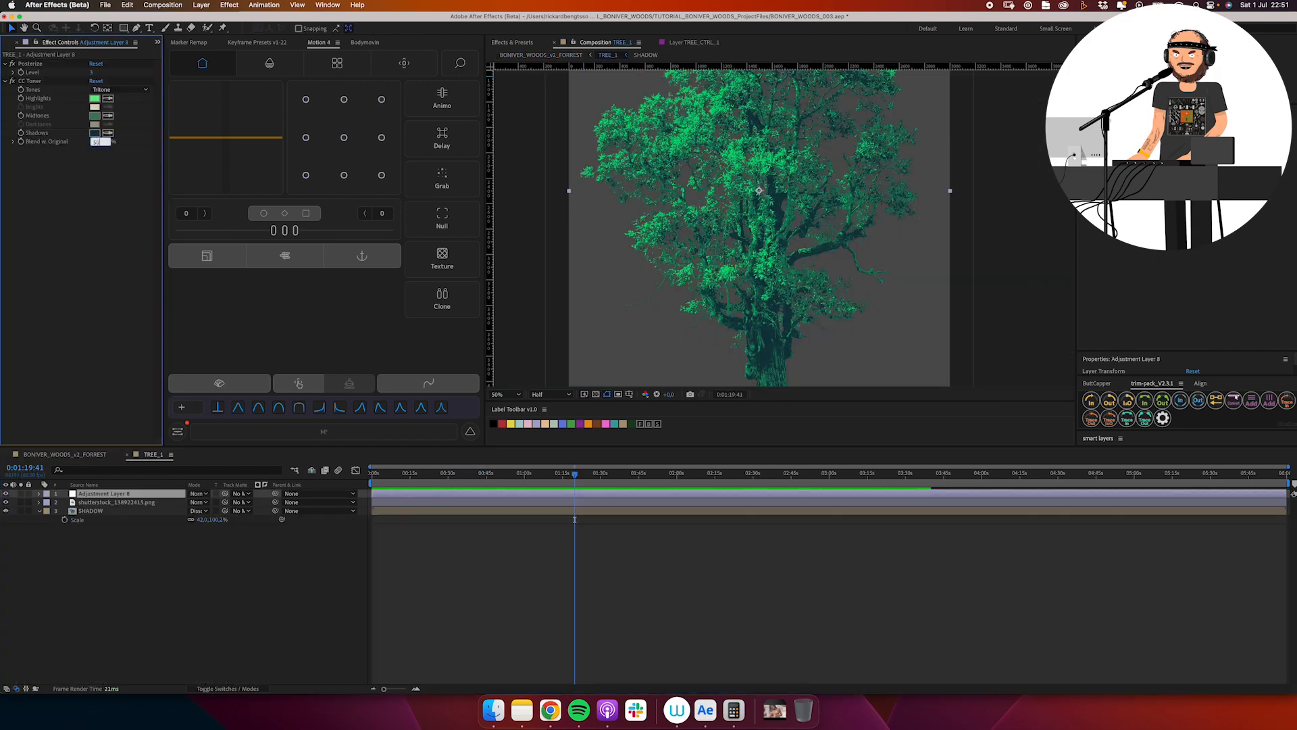
pyautogui.press('Return')
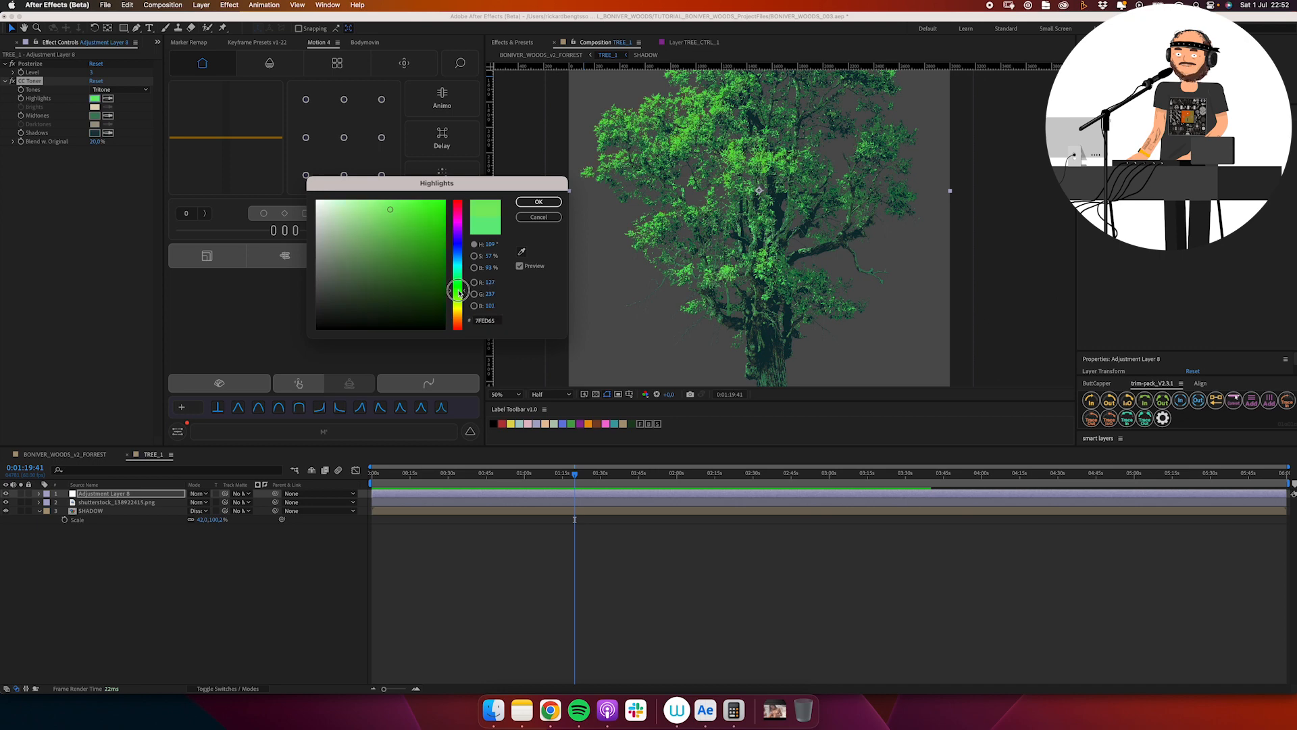
# - Set the CC Toner highlights to yellow-green BAF079 and rename the adjustment layer POSTERIZE_COLOR
pyautogui.moveTo(463, 296); pyautogui.dragTo(461, 300)
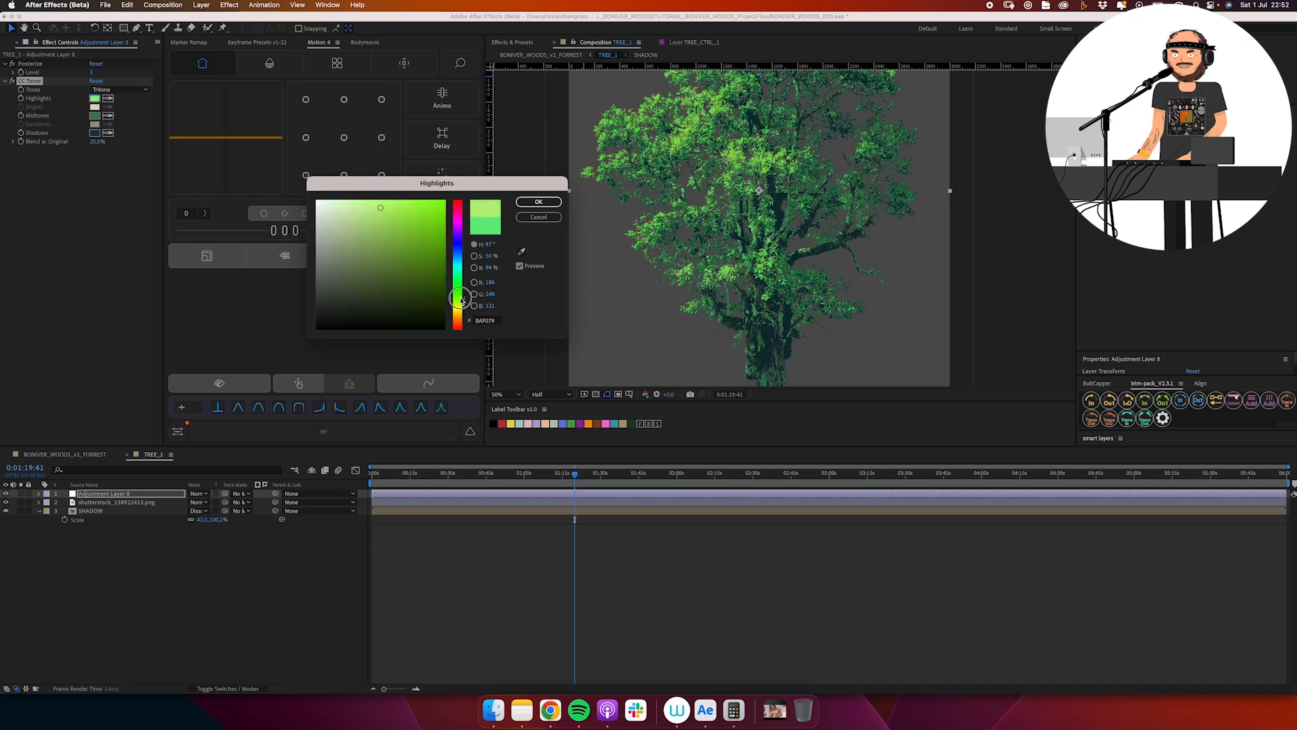
pyautogui.click(538, 202)
pyautogui.click(144, 496)
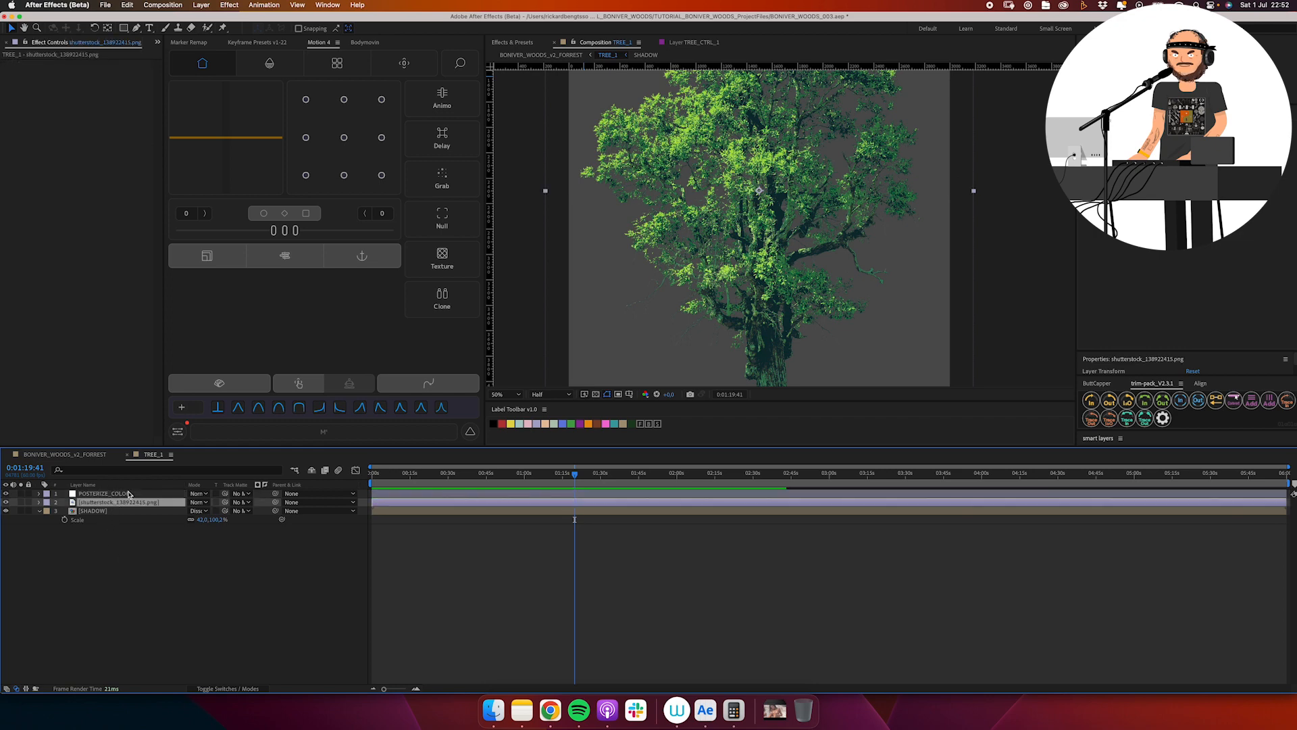
# - Apply the Mosaic effect to the POSTERIZE_COLOR layer and enable Sharp Colors
pyautogui.click(229, 5)
pyautogui.moveTo(230, 311)
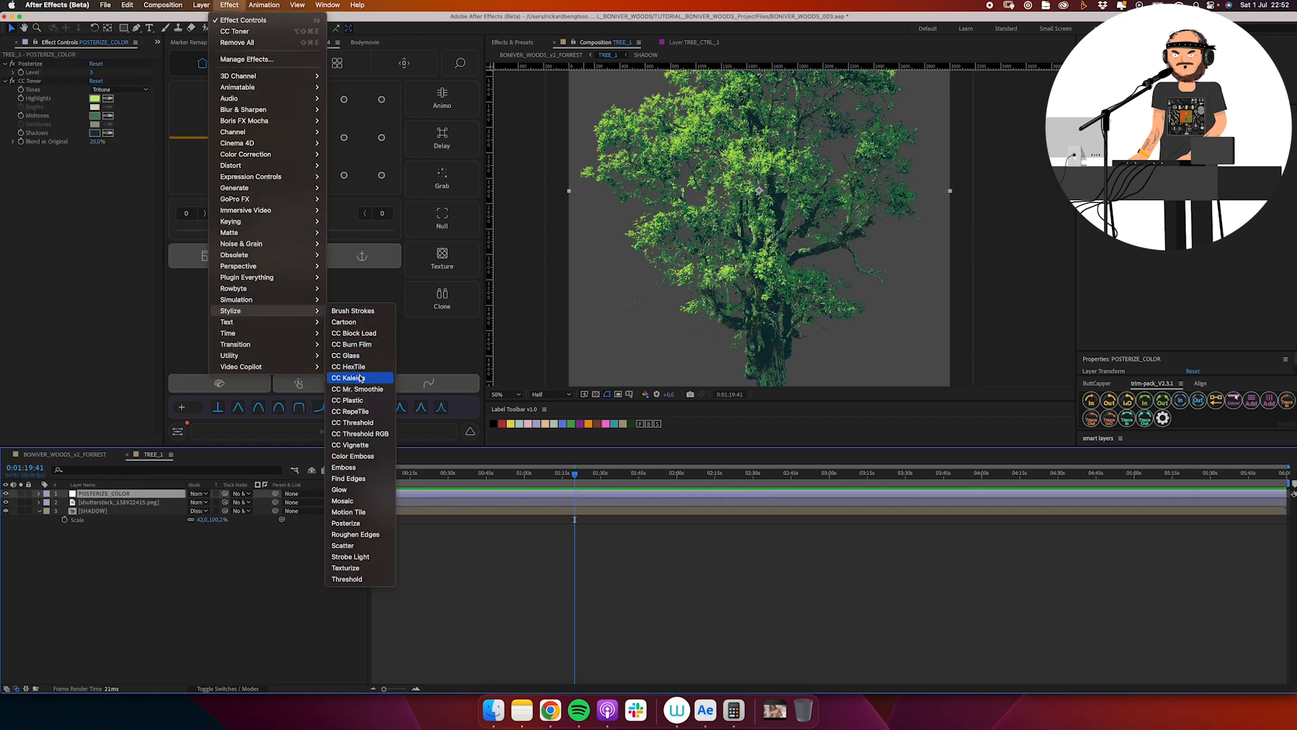
pyautogui.click(377, 502)
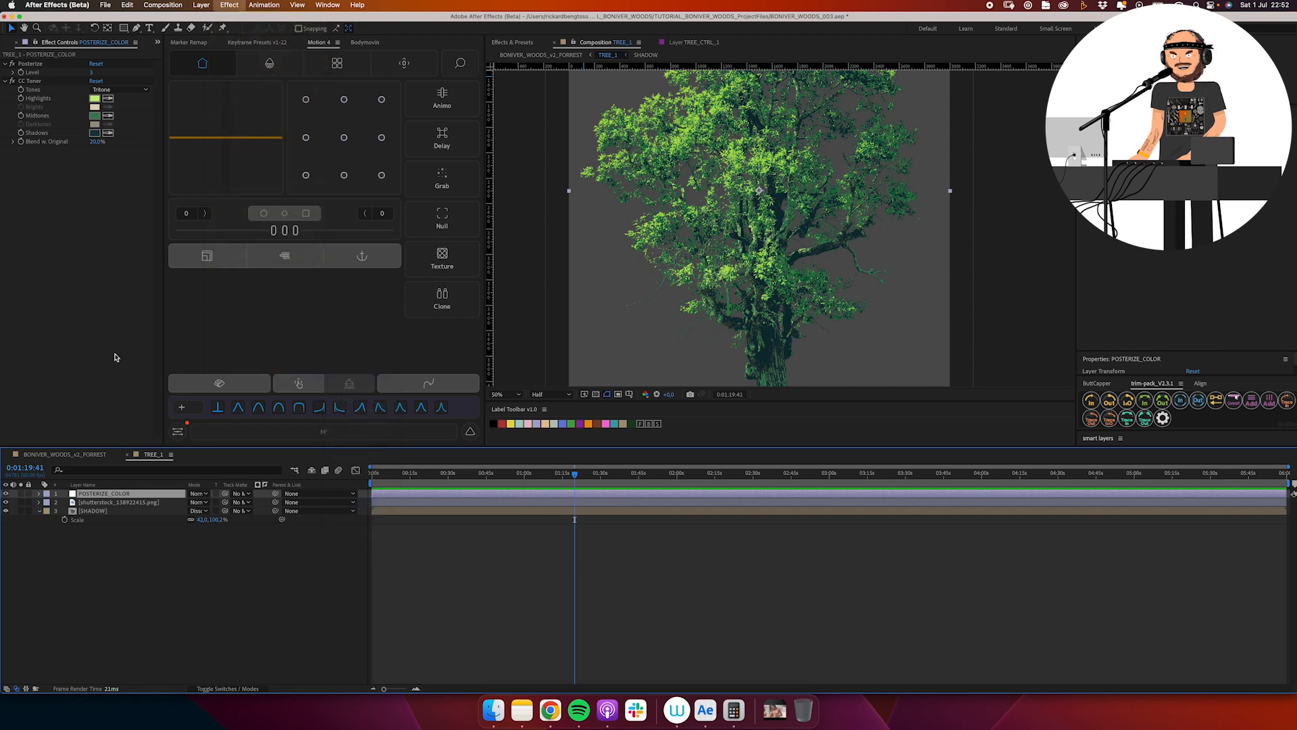
pyautogui.click(92, 177)
# - Try 200 and 300 as the Mosaic effect's horizontal and vertical block counts
pyautogui.click(93, 159)
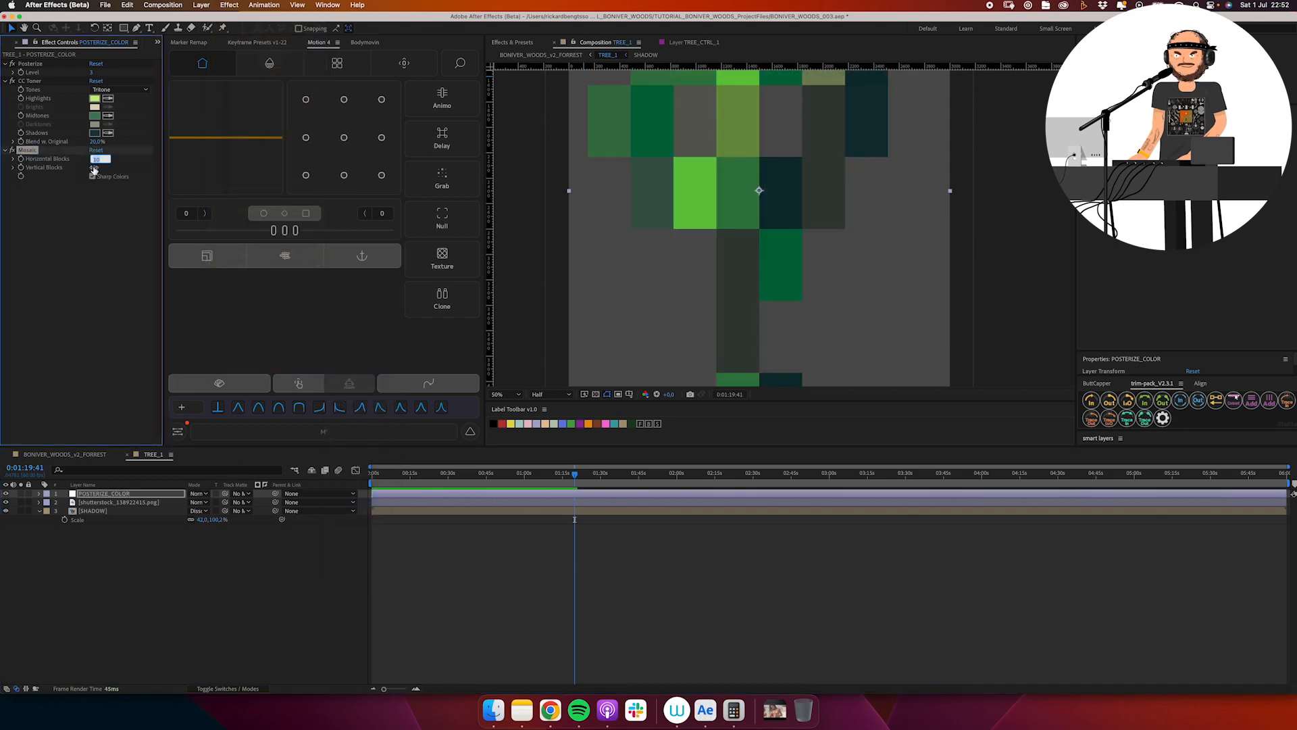
pyautogui.write('200')
pyautogui.press('Tab')
pyautogui.write('200')
pyautogui.press('Return')
pyautogui.write('3')
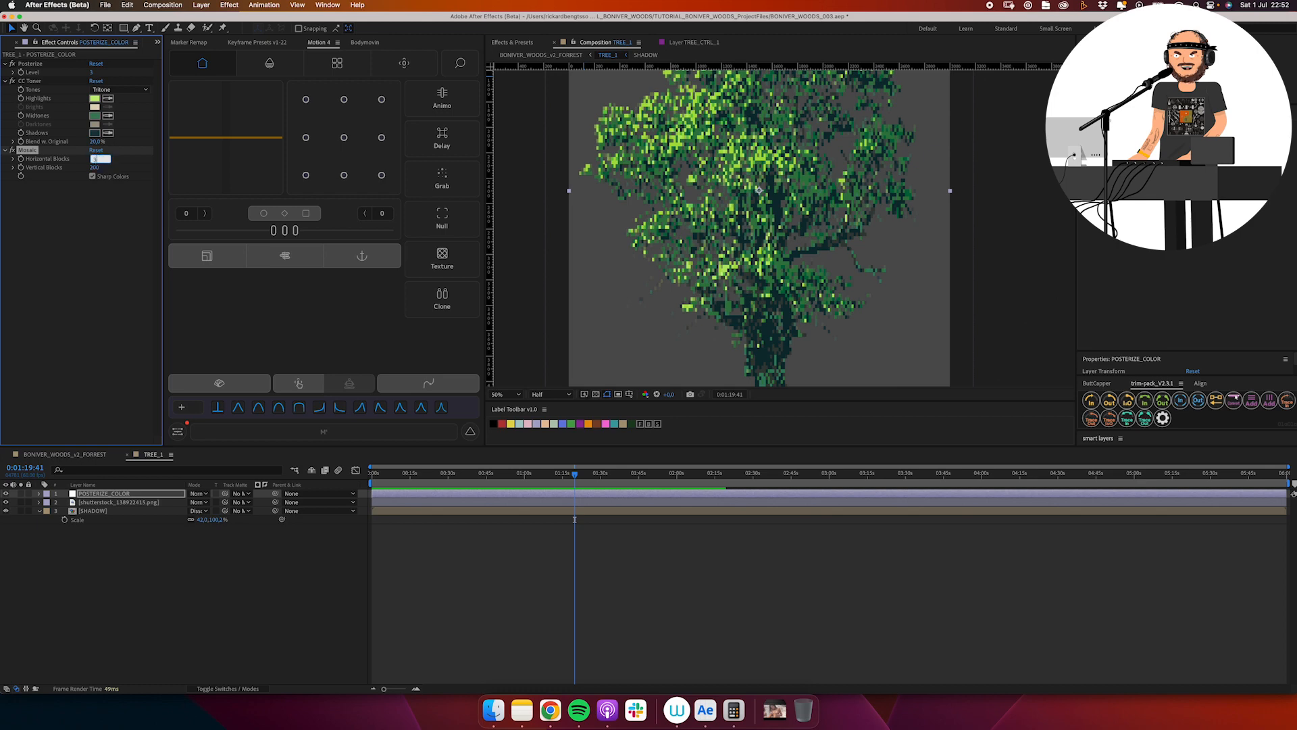
pyautogui.write('00')
pyautogui.press('Tab')
pyautogui.write('300')
pyautogui.press('Return')
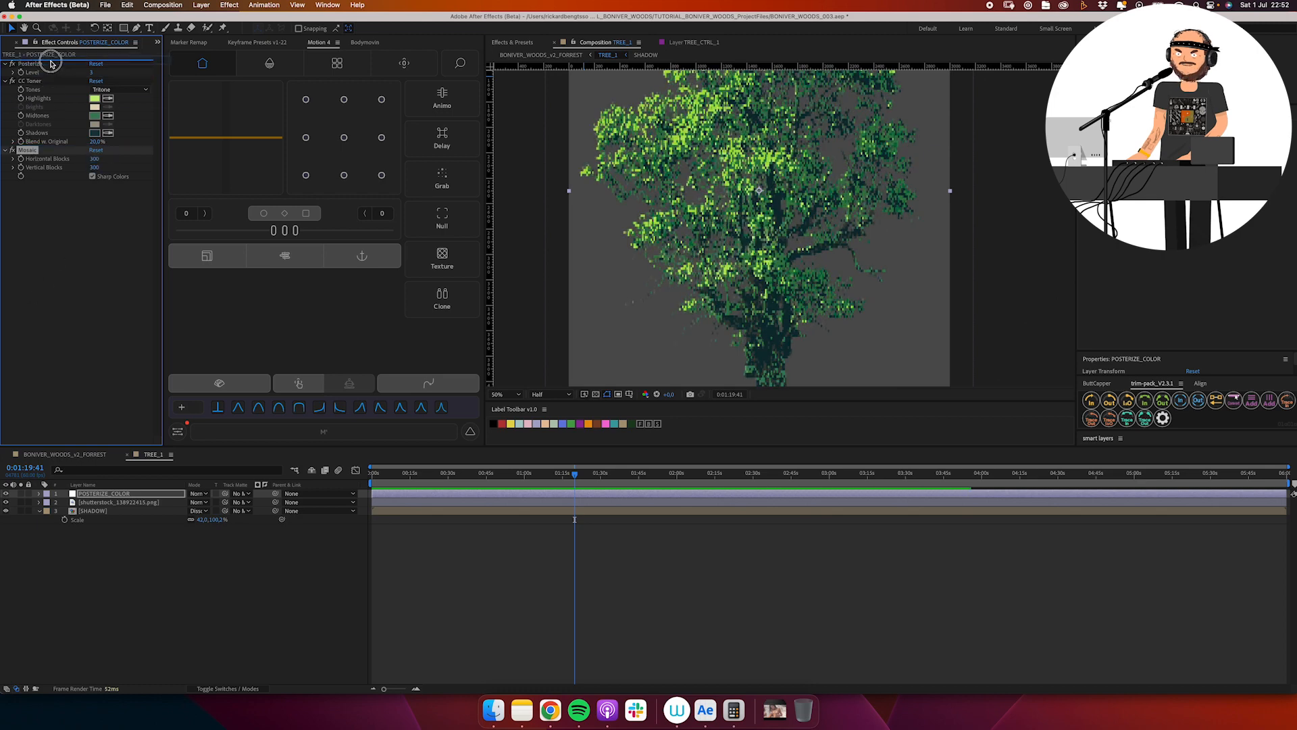
# - Move Mosaic above Posterize in the effect order and set its horizontal and vertical blocks to 500
pyautogui.moveTo(51, 63); pyautogui.dragTo(52, 65)
pyautogui.write('500')
pyautogui.press('Tab')
pyautogui.write('500')
pyautogui.press('Return')
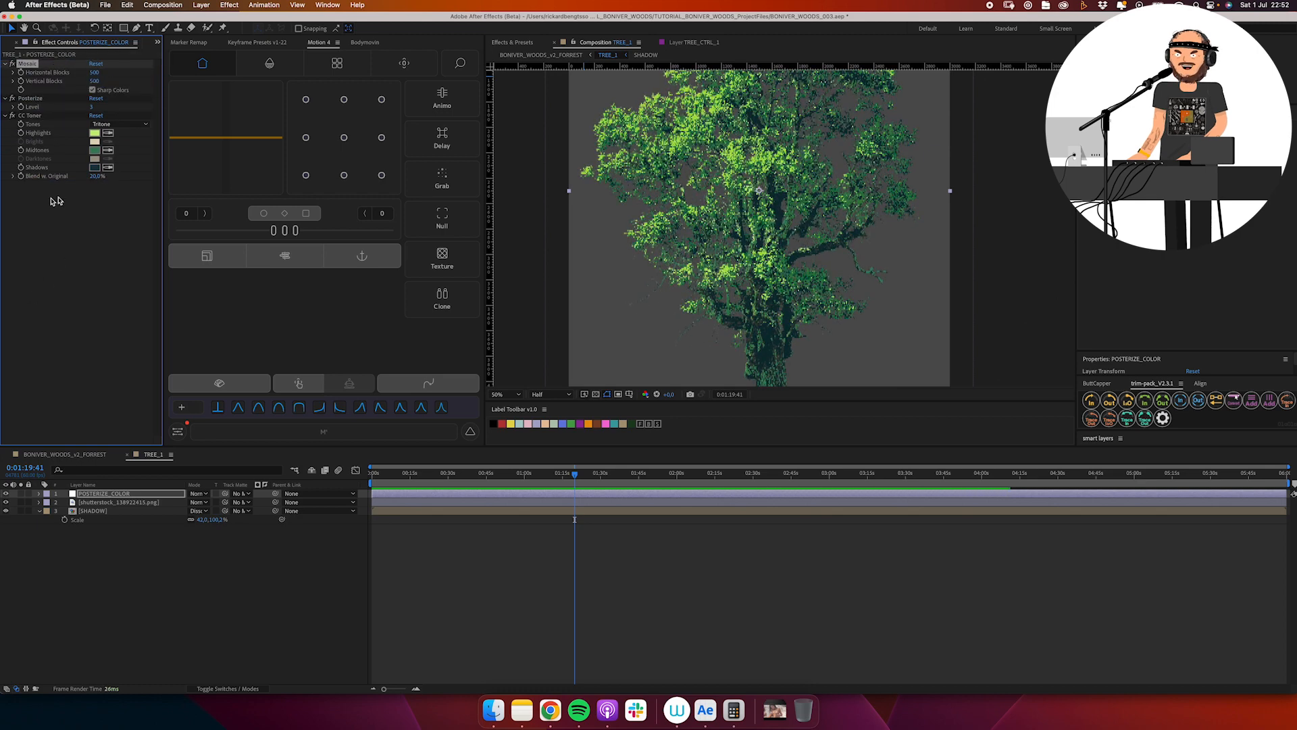
# - Raise the Mosaic effect's horizontal and vertical blocks to 800
pyautogui.write('800')
pyautogui.press('Tab')
pyautogui.write('800')
pyautogui.press('Return')
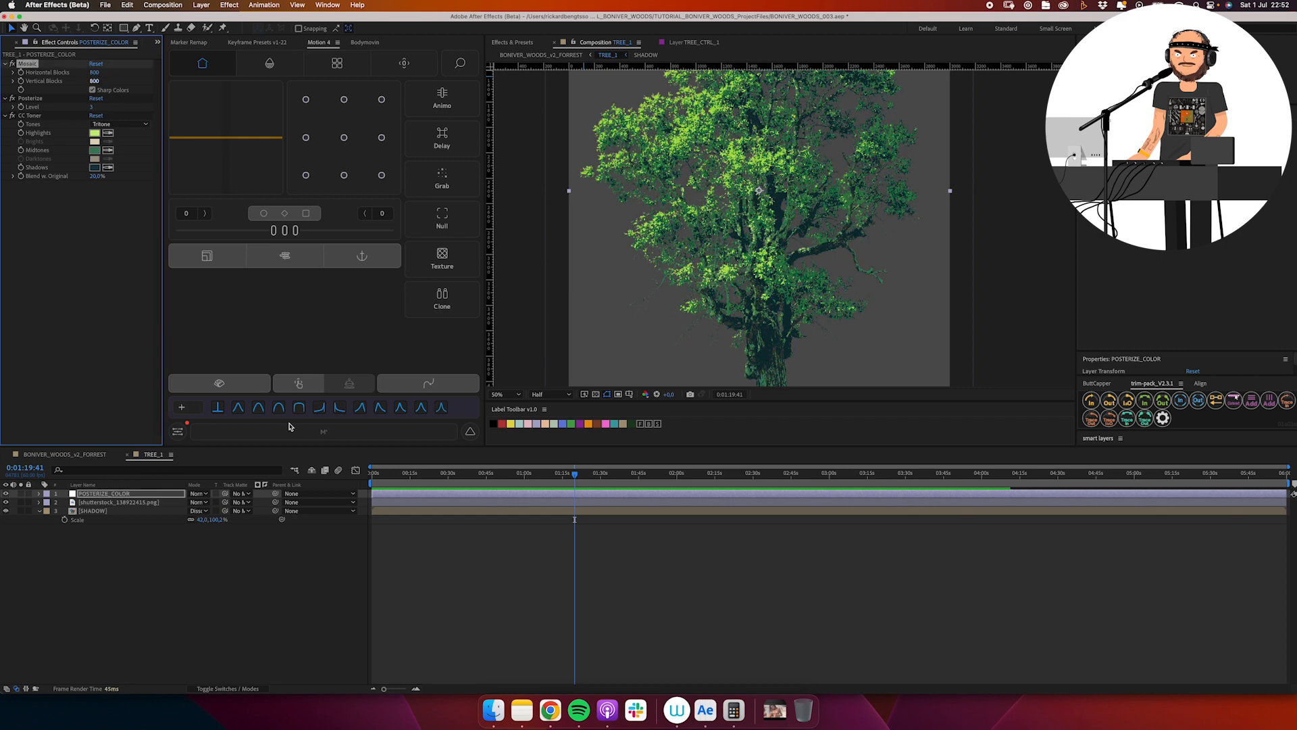
pyautogui.click(512, 42)
pyautogui.click(605, 42)
pyautogui.click(229, 5)
pyautogui.moveTo(243, 311)
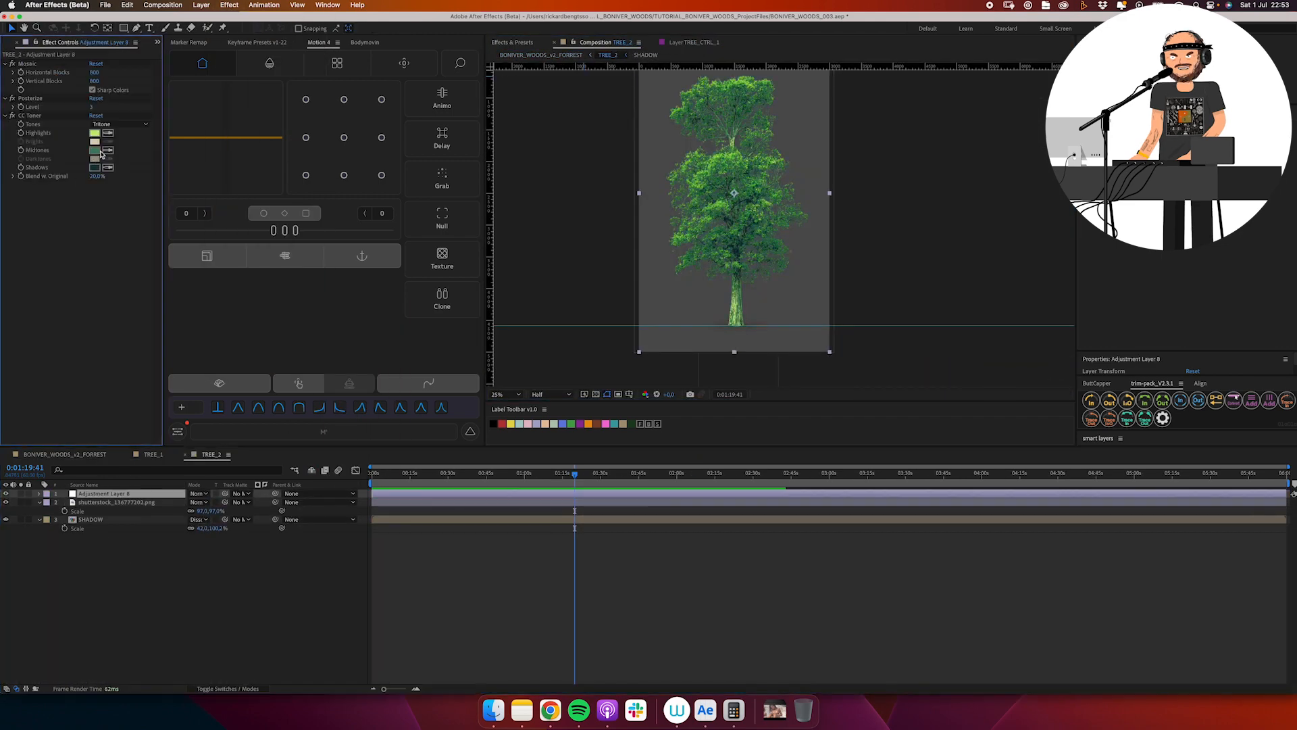
# - Make the CC Toner midtones of TREE_2's adjustment layer a darker, more saturated green
pyautogui.click(95, 166)
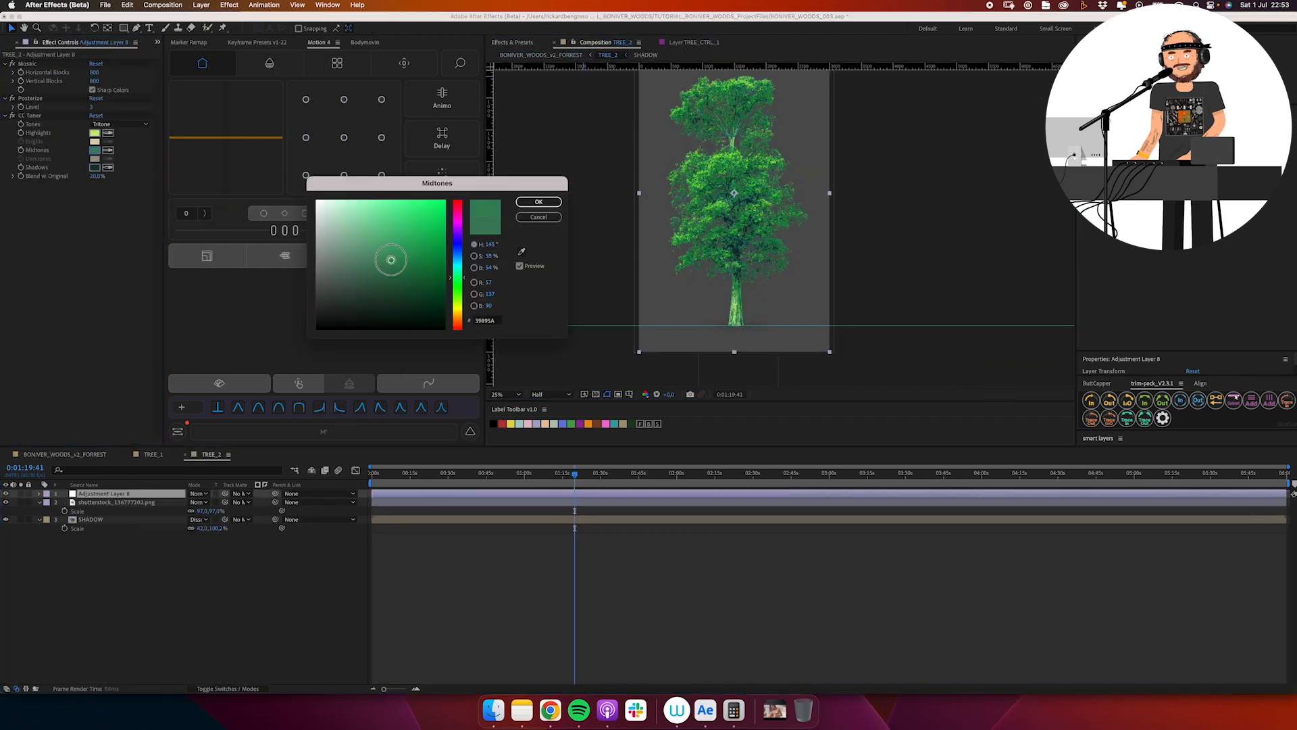
pyautogui.moveTo(391, 254); pyautogui.dragTo(417, 266)
pyautogui.click(539, 201)
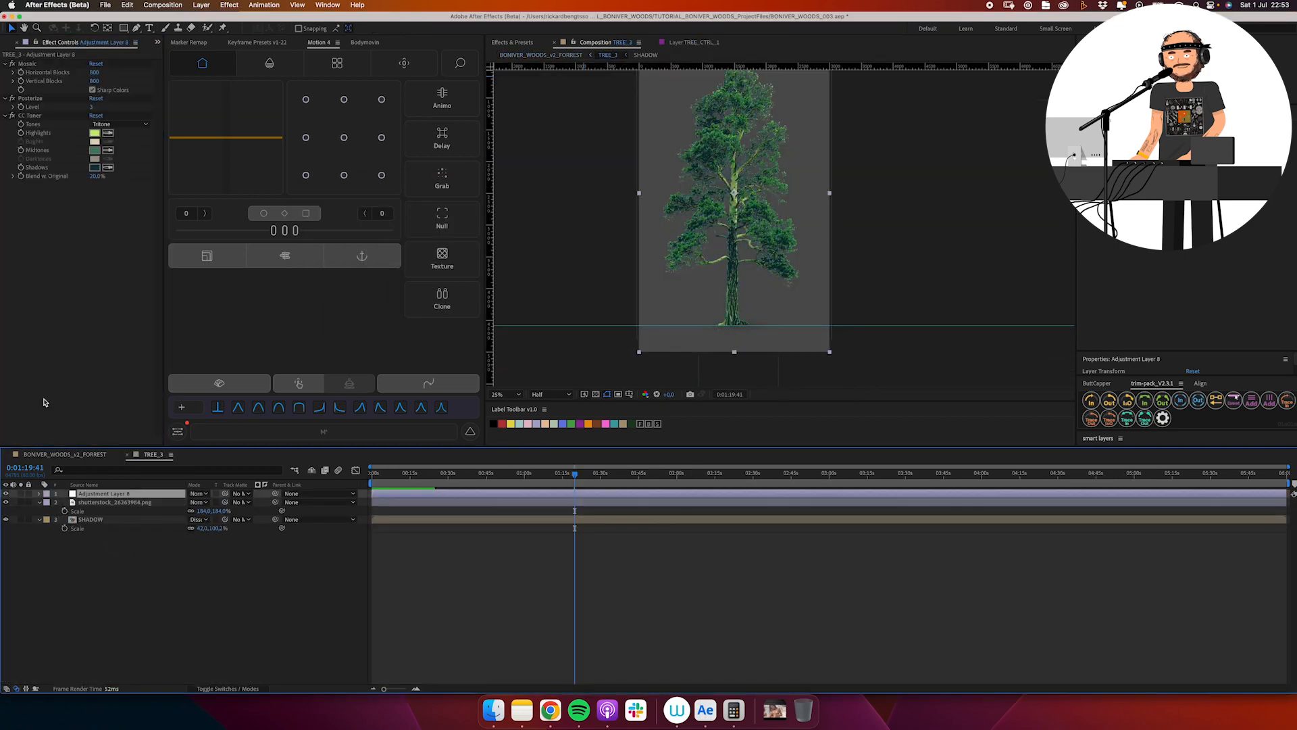
# - Shift the CC Toner midtones hue of TREE_3's adjustment layer toward teal
pyautogui.click(95, 150)
pyautogui.moveTo(457, 287)
pyautogui.mouseDown()
pyautogui.moveTo(456, 308)
pyautogui.moveTo(456, 270)
pyautogui.mouseUp()
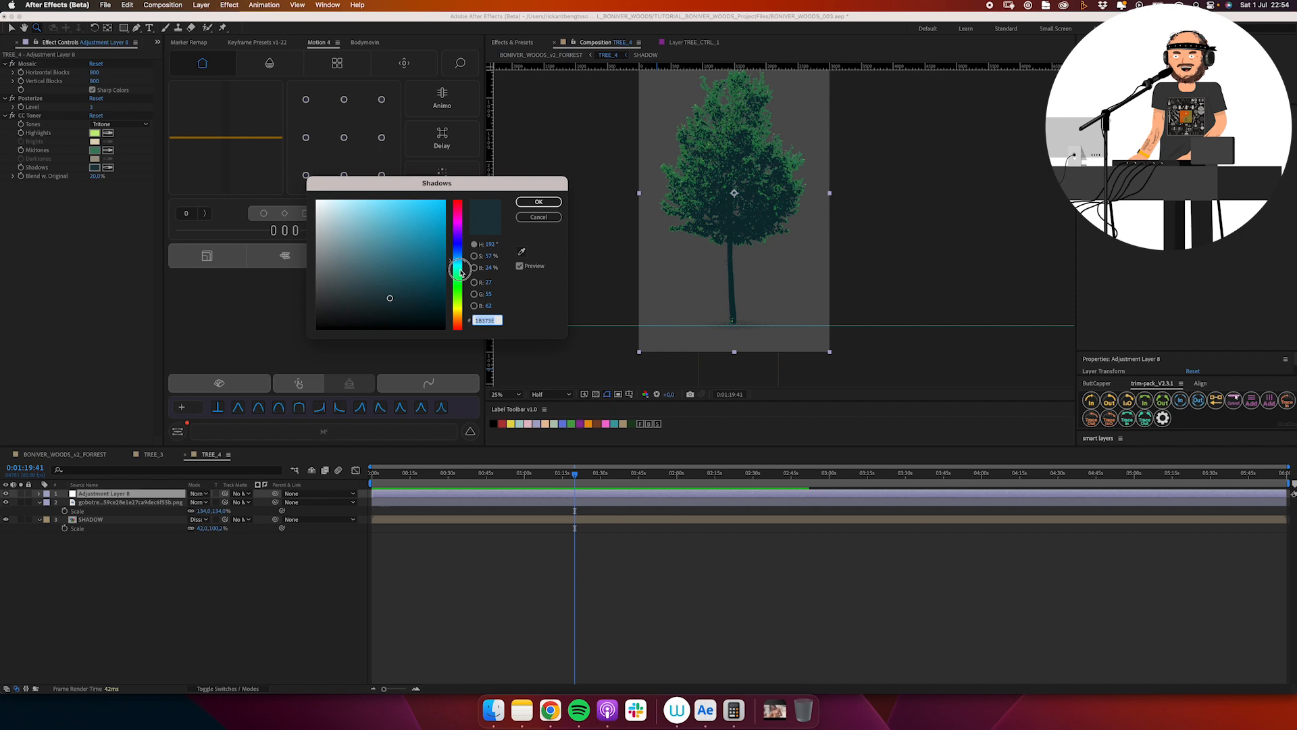
# - Recolor TREE_4's CC Toner with dark green shadows and yellow highlights
pyautogui.moveTo(456, 290); pyautogui.dragTo(456, 305)
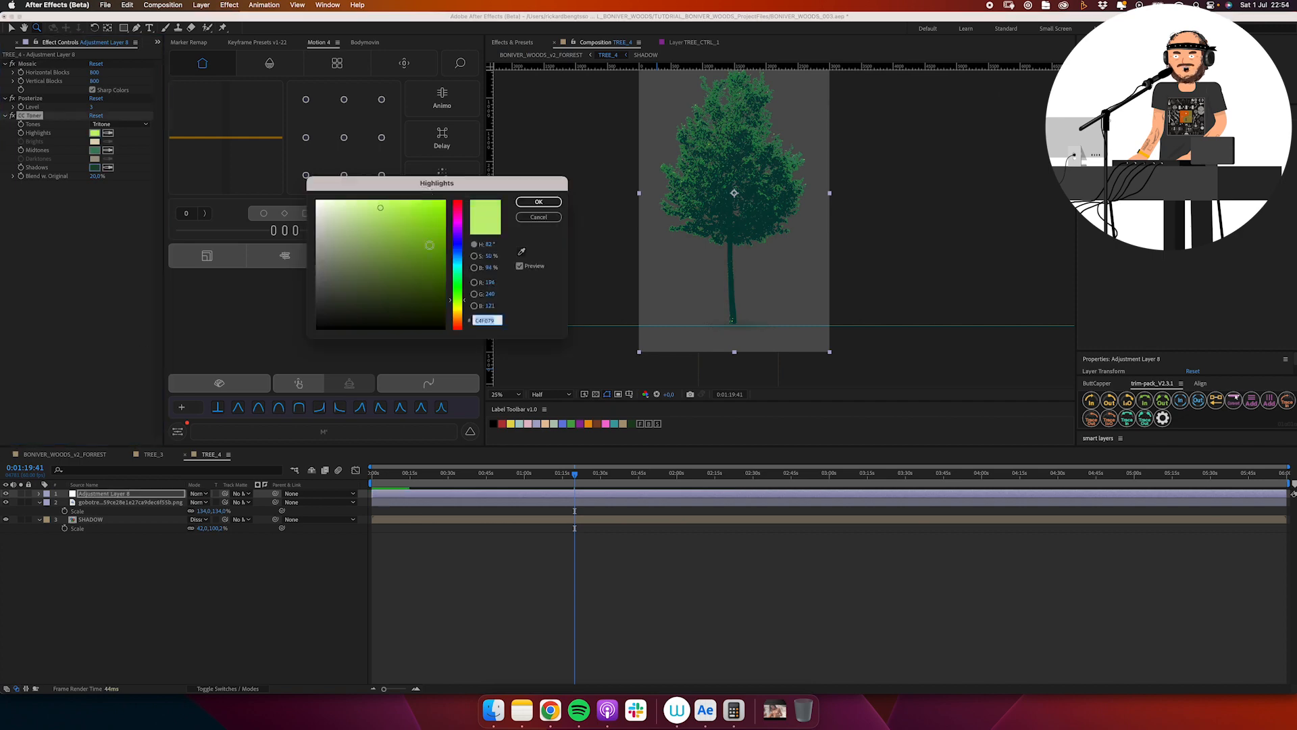
pyautogui.click(539, 201)
# - Add Curves above CC Toner in TREE_4 with an S-shaped curve and shift the midtones hue toward yellow-green
pyautogui.click(529, 45)
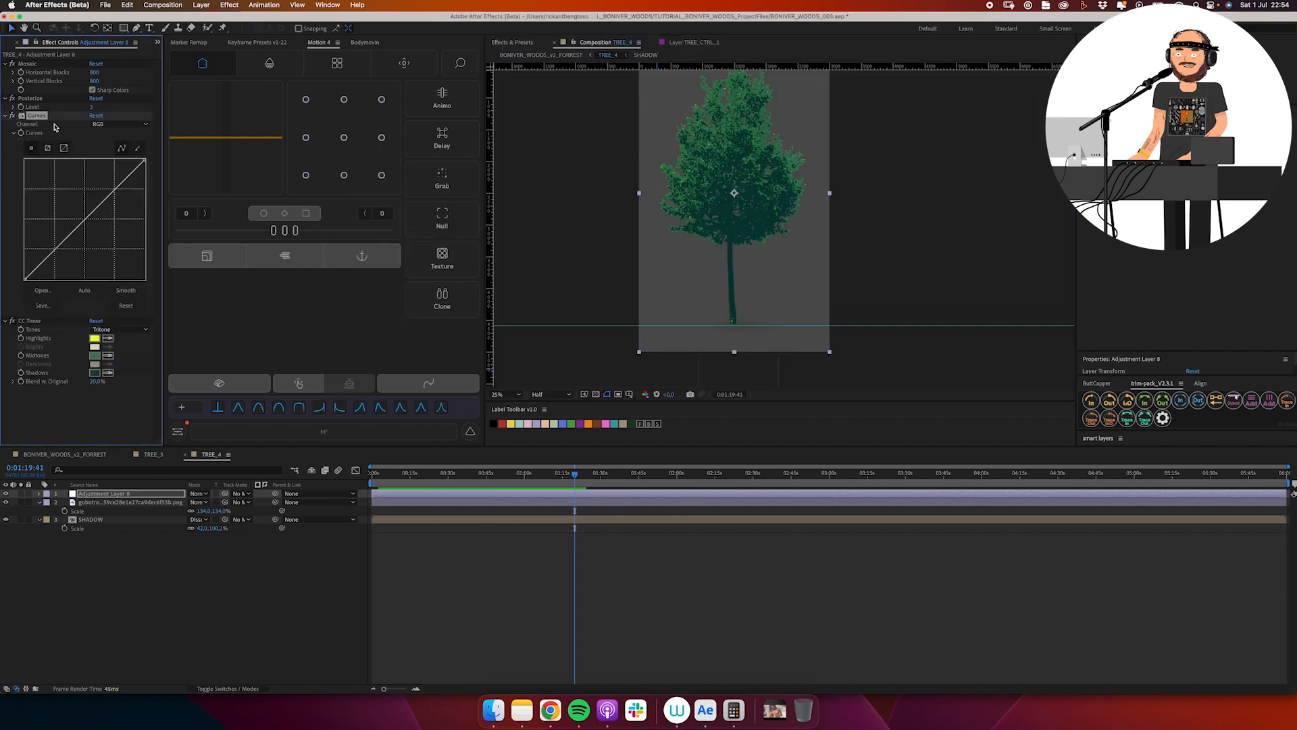
pyautogui.moveTo(54, 244); pyautogui.dragTo(23, 261)
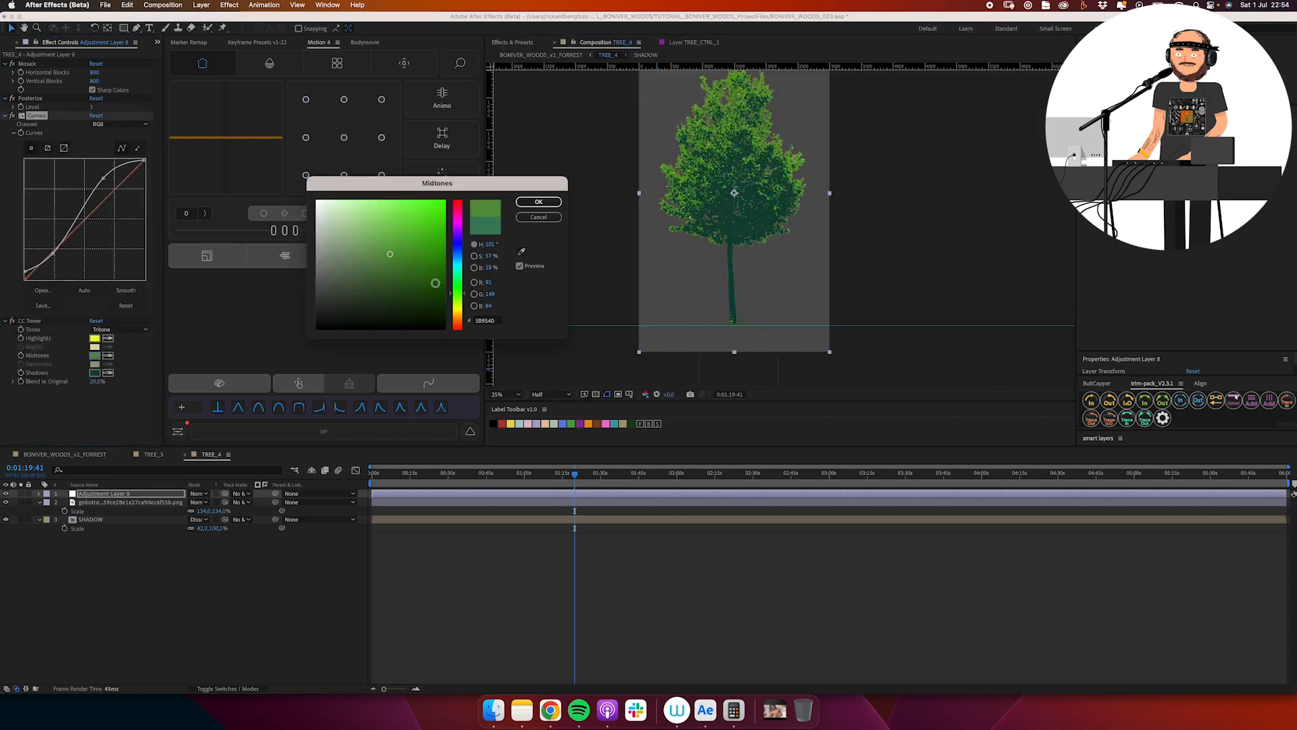
pyautogui.moveTo(457, 292); pyautogui.dragTo(457, 308)
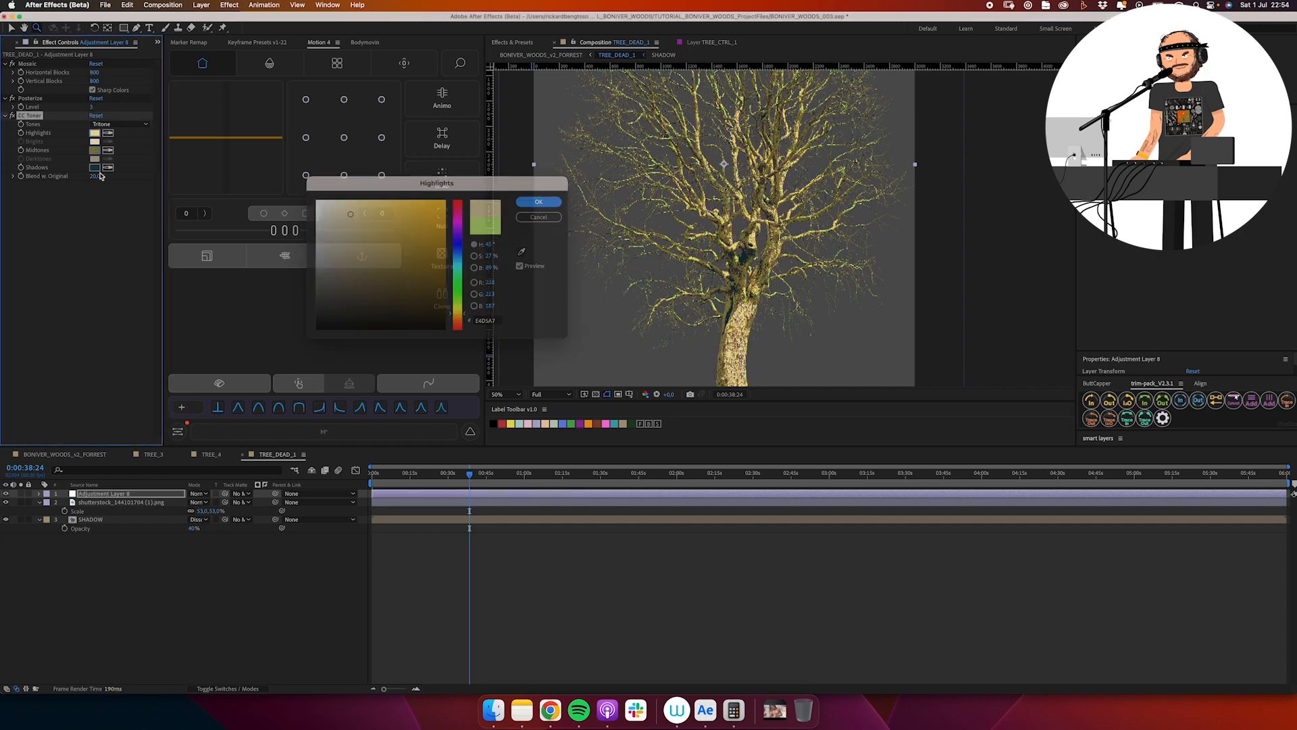
# - Shift the CC Toner shadows hue of TREE_DEAD_1's adjustment layer toward a warmer tone
pyautogui.moveTo(456, 283); pyautogui.dragTo(456, 307)
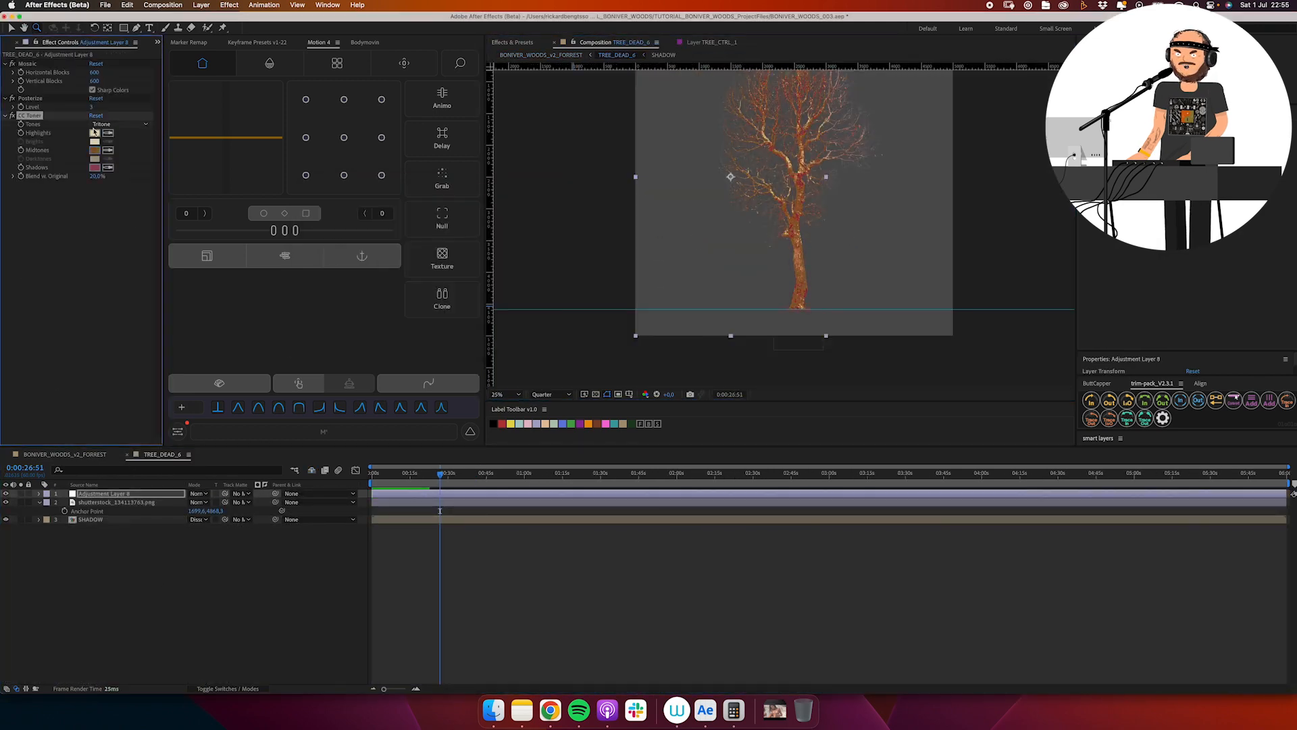
# - Open the CC Toner shadows color of TREE_DEAD_6's adjustment layer and reshape the RGB curve on TREE_DEAD_2's adjustment layer
pyautogui.click(96, 167)
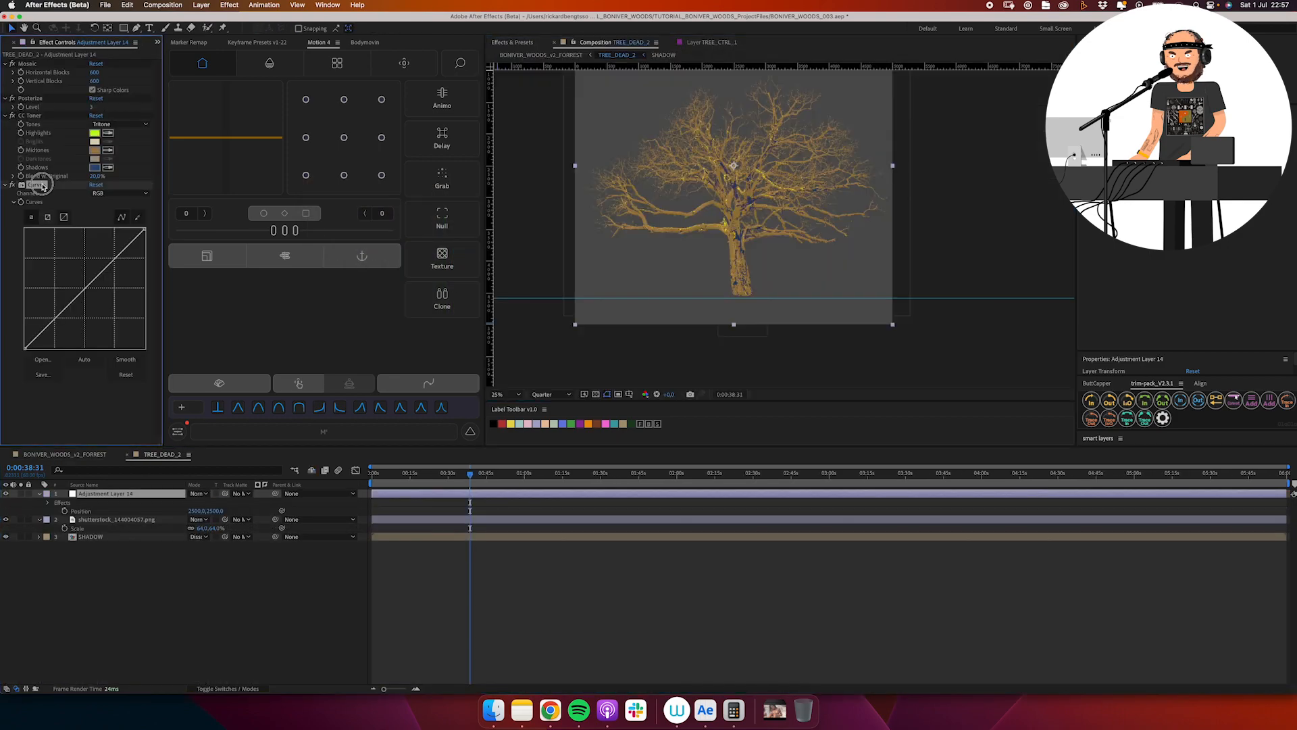
pyautogui.moveTo(58, 246); pyautogui.dragTo(57, 253)
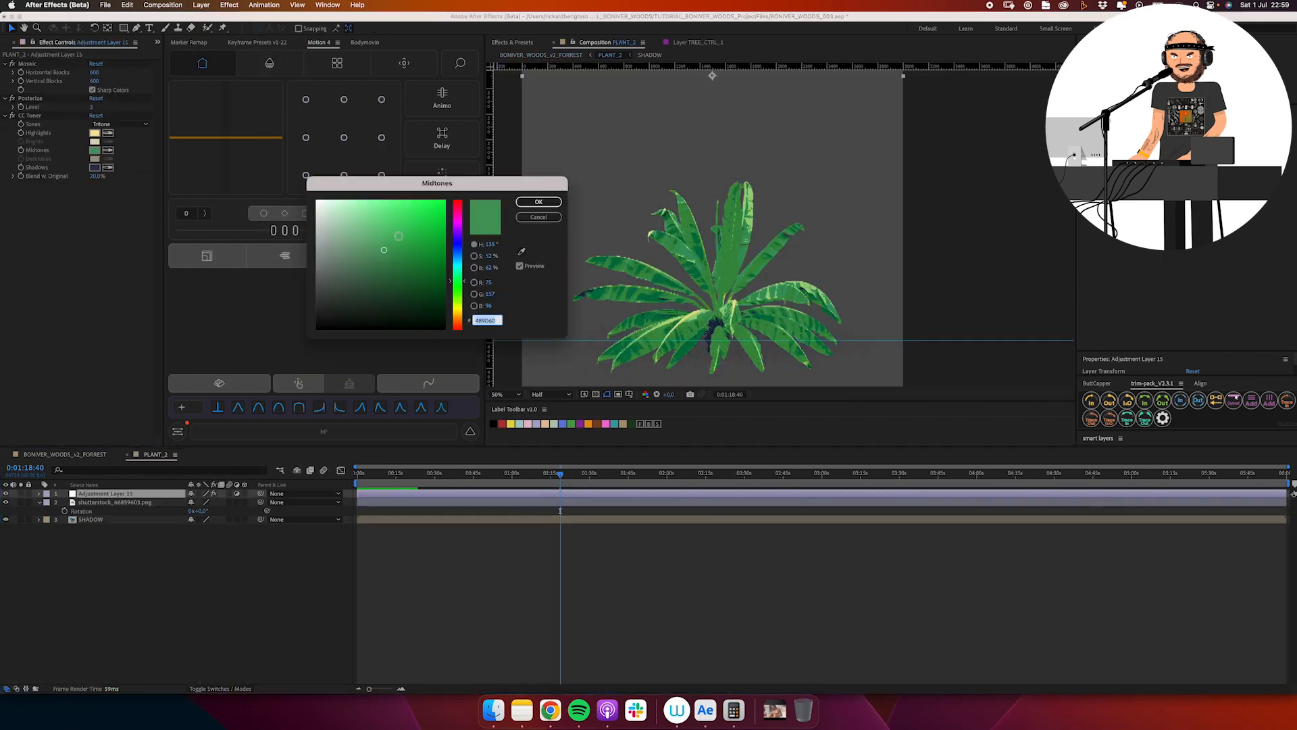
# - Shift the CC Toner midtones hue of PLANT_2's adjustment layer toward blue and check the plants in the forest composition
pyautogui.moveTo(454, 223); pyautogui.dragTo(454, 246)
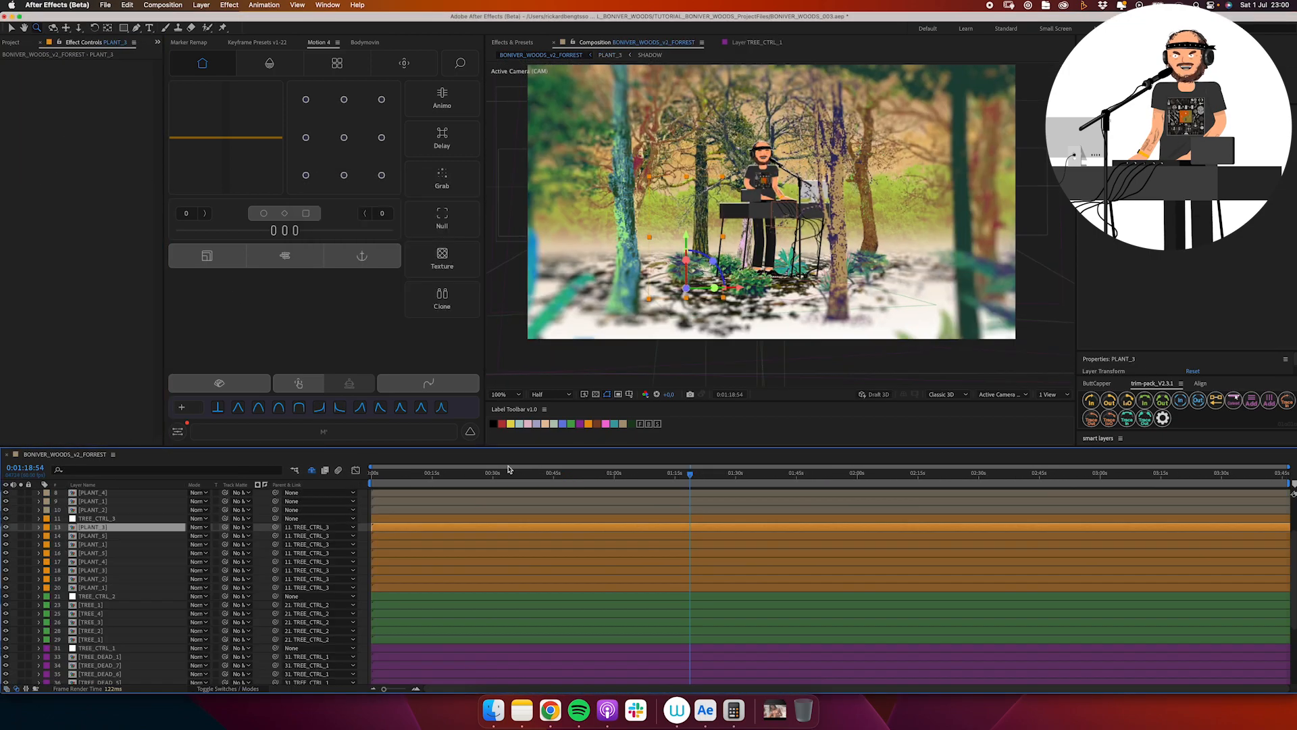
pyautogui.moveTo(544, 476); pyautogui.dragTo(571, 479)
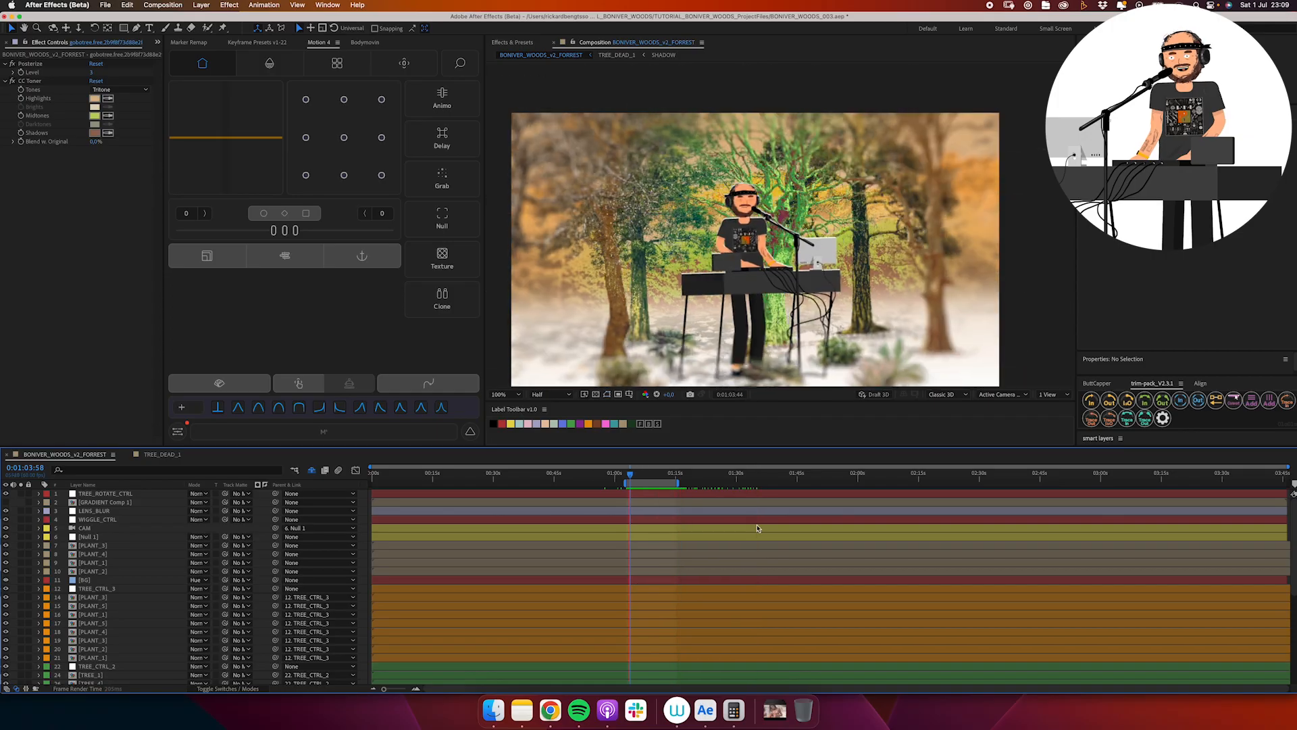
# - Make TREE_GUIDE_3 and the plant layers parented to TREE_CTRL_3 shy and hide them from the timeline
pyautogui.click(93, 546)
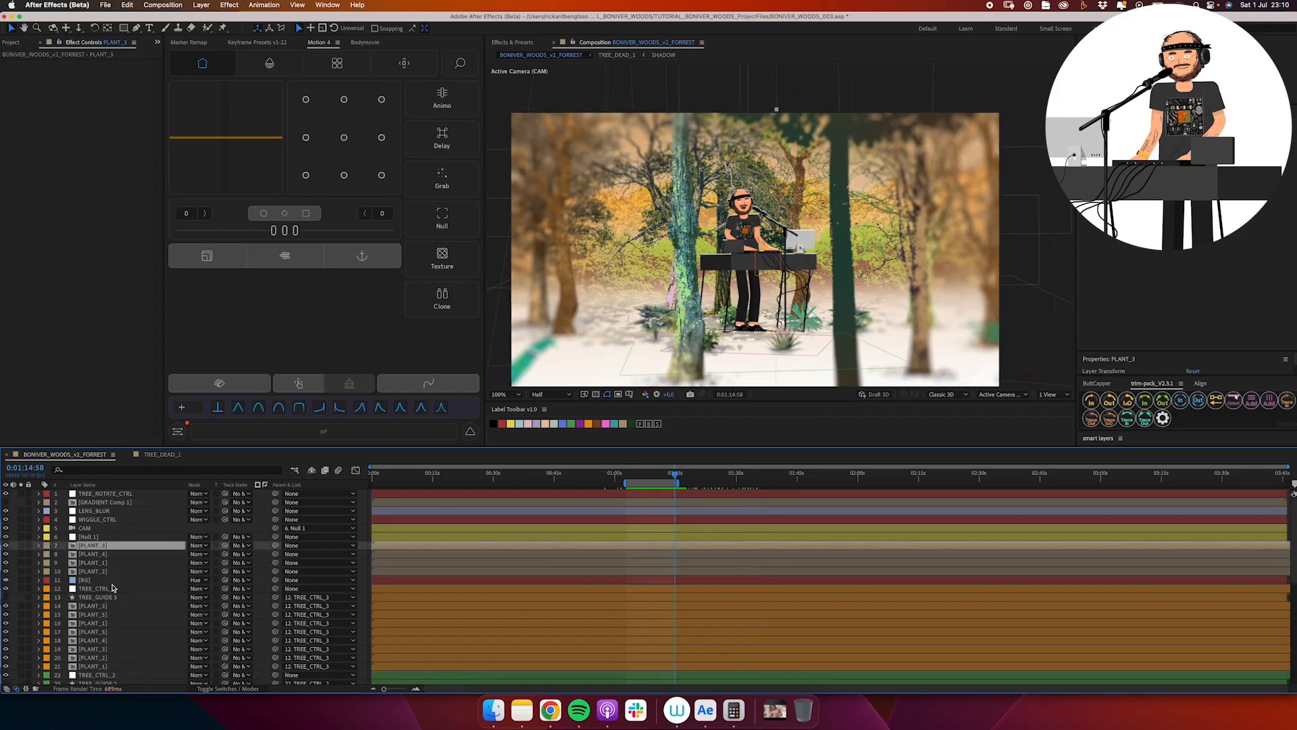
pyautogui.click(97, 597)
pyautogui.keyDown('shift'); pyautogui.click(95, 666); pyautogui.keyUp('shift')
pyautogui.press('F4')
pyautogui.click(191, 545)
pyautogui.click(297, 470)
# - Rename TREE_CTRL_3 to PLANT_CTRL
pyautogui.press('Return')
pyautogui.write('PLANT_CTRL')
pyautogui.press('Return')
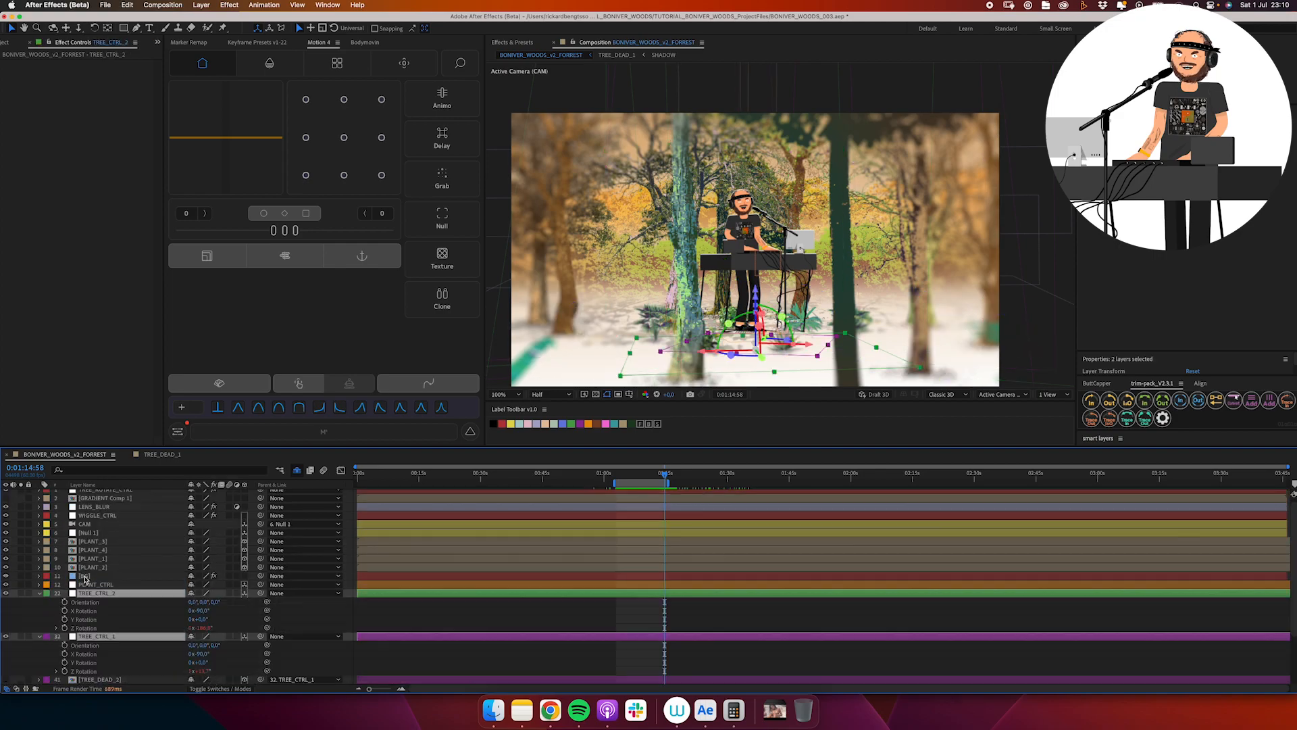
# - Show the audio waveform of the CHARANIM_BONIVER_001.mov Comp 1 layer and scrub through the music to about 1:36
pyautogui.scroll(-5, 498, 509)
pyautogui.click(499, 655)
pyautogui.press('l')
pyautogui.press('l')
pyautogui.scroll(-5, 500, 635)
pyautogui.click(695, 479)
pyautogui.moveTo(710, 485); pyautogui.dragTo(753, 487)
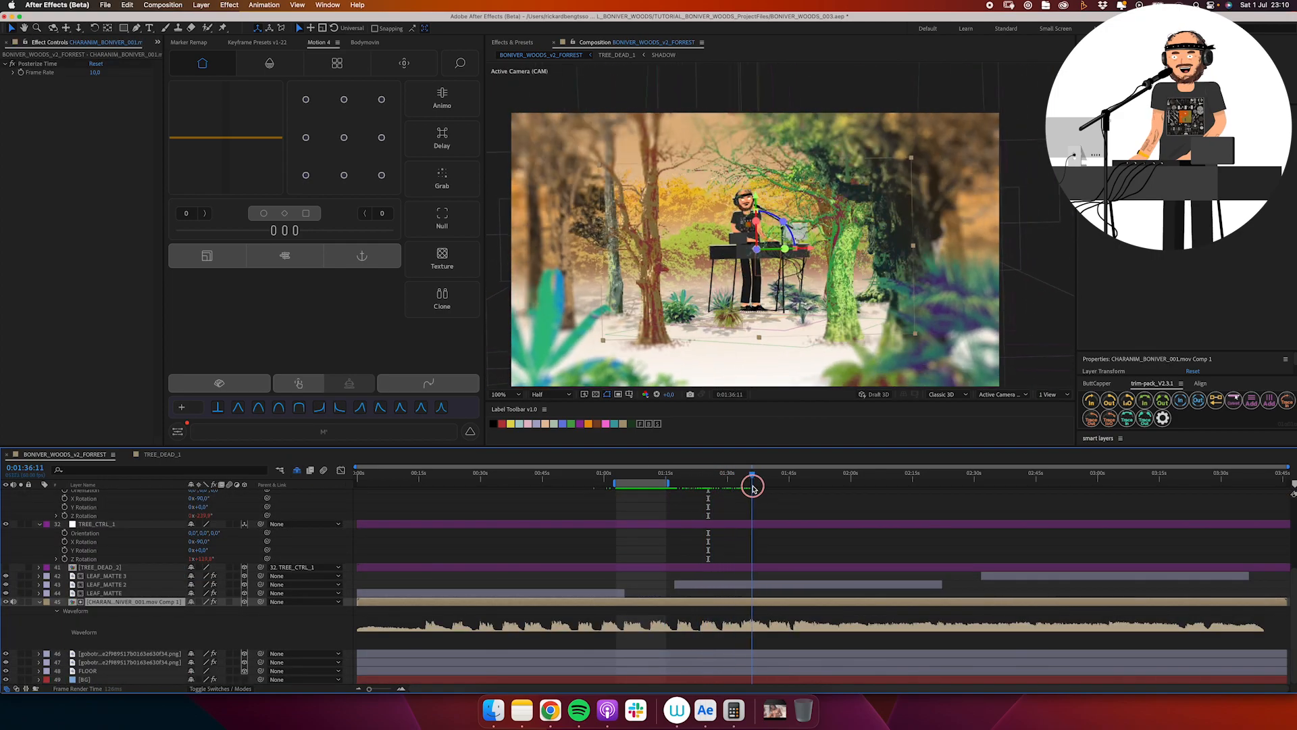
# - Start Z Rotation keyframes on TREE_CTRL_2 and TREE_CTRL_1 at about 3:00
pyautogui.moveTo(1113, 523); pyautogui.dragTo(1095, 559)
pyautogui.scroll(3, 121, 561)
pyautogui.click(65, 545)
pyautogui.click(65, 588)
# - Add second Z Rotation keyframes near 3:23 on TREE_CTRL_2 and TREE_CTRL_1, with the revolutions set to 2
pyautogui.moveTo(1098, 478); pyautogui.dragTo(1174, 488)
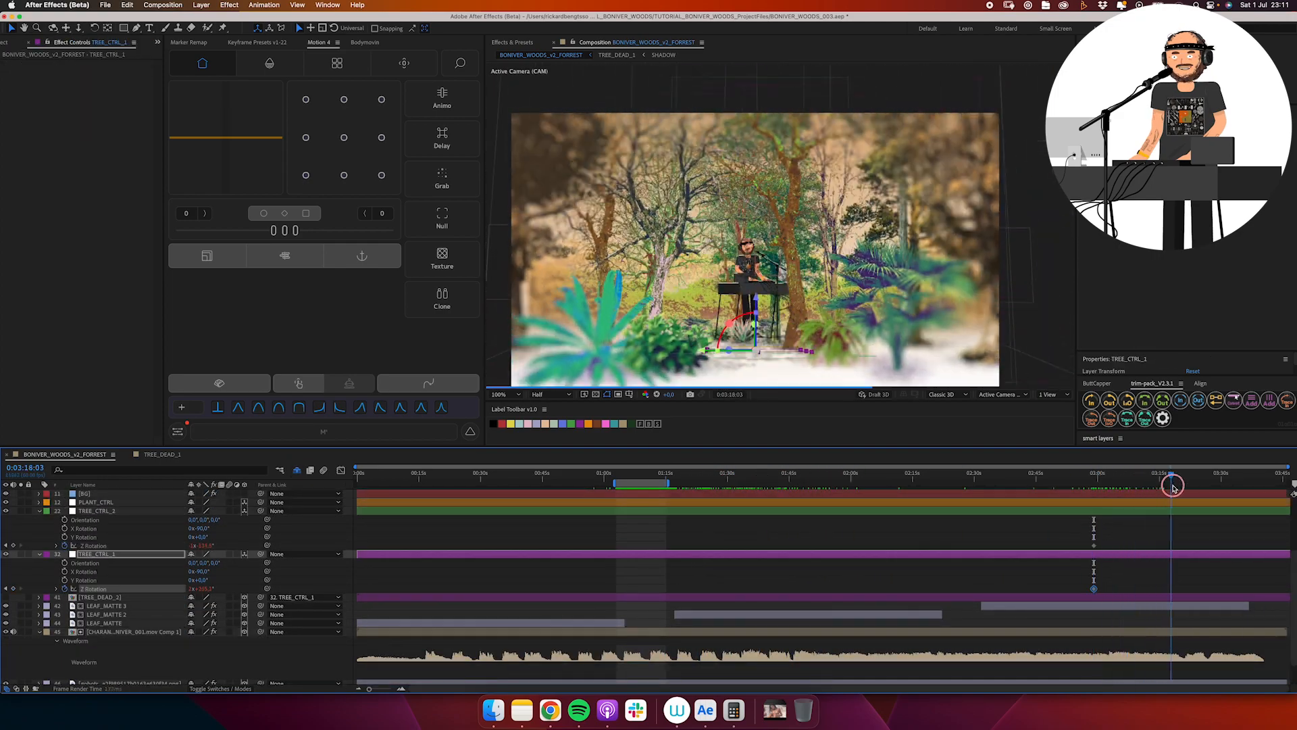
pyautogui.click(191, 545)
pyautogui.write('2')
pyautogui.press('Return')
pyautogui.click(192, 588)
pyautogui.write('2')
# - Ease the Z Rotation keyframes of both tree controllers at 75, set the work area around them and preview it
pyautogui.moveTo(1213, 537); pyautogui.dragTo(1079, 592)
pyautogui.click(421, 408)
pyautogui.press('j')
pyautogui.press('b')
pyautogui.press('k')
pyautogui.press('n')
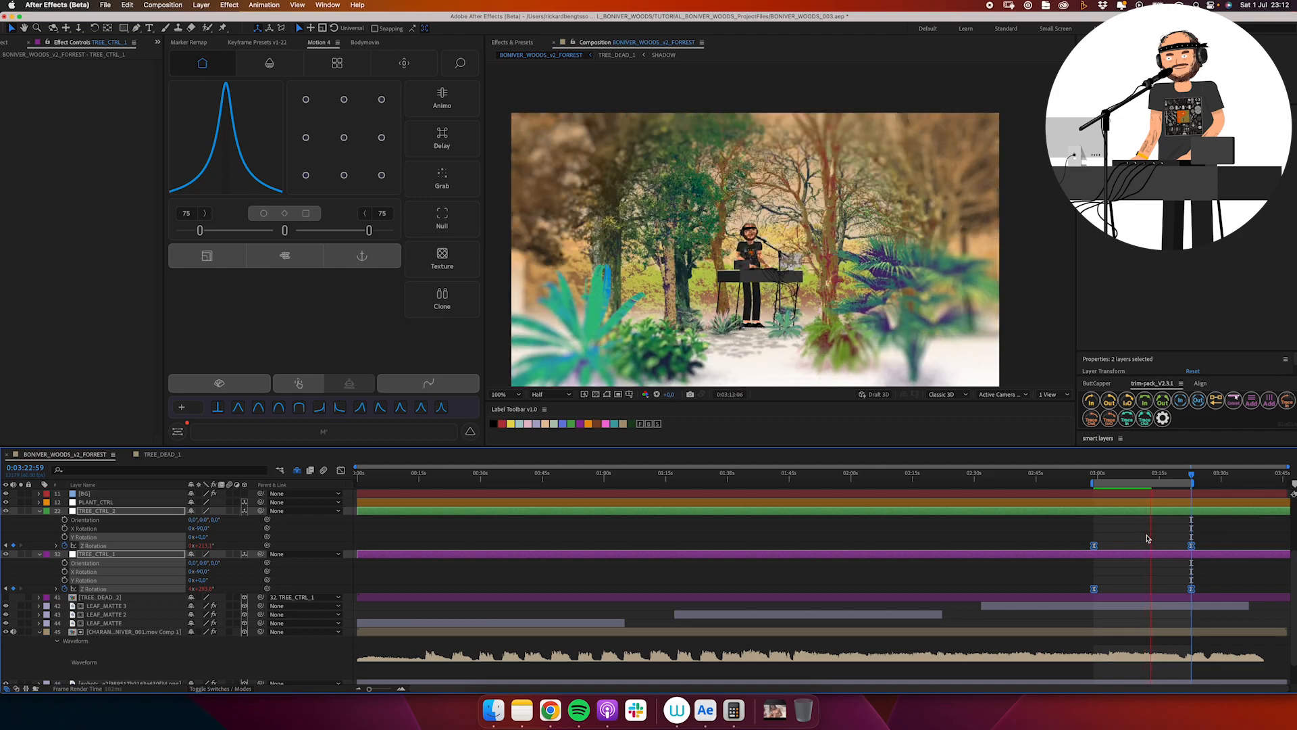
pyautogui.press('space')
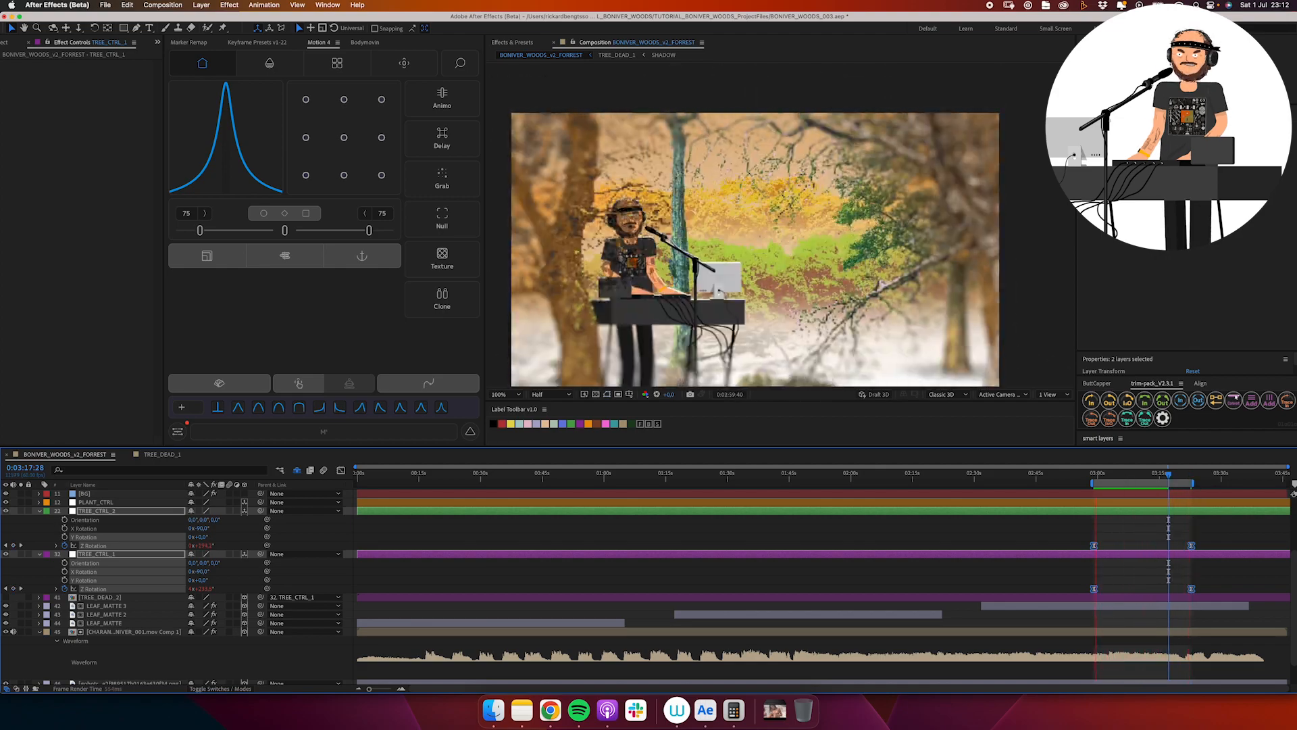
# - Add Scale keyframes to TREE_CTRL_2 and TREE_CTRL_1 and go to the next musical change in the timeline
pyautogui.hotkey('alt', 's')
pyautogui.moveTo(739, 474)
pyautogui.mouseDown()
pyautogui.moveTo(751, 475)
pyautogui.moveTo(716, 474)
pyautogui.moveTo(732, 474)
pyautogui.mouseUp()
pyautogui.scroll(4, 764, 540)
pyautogui.hscroll(5, 764, 541)
pyautogui.scroll(-3, 764, 541)
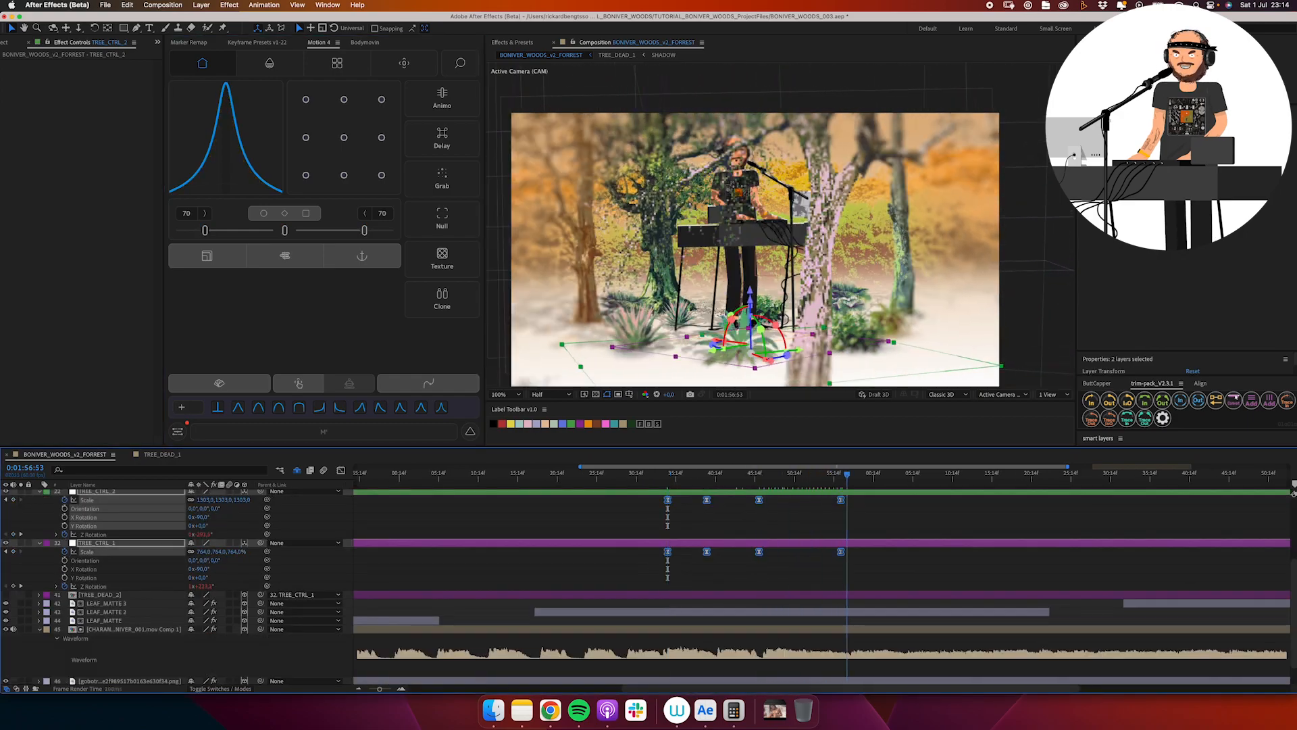
# - Add Z Rotation keyframes to TREE_CTRL_2 and TREE_CTRL_1 shortly after 2:06 in the timeline
pyautogui.moveTo(945, 474); pyautogui.dragTo(948, 475)
pyautogui.hscroll(5, 925, 540)
pyautogui.scroll(-3, 925, 541)
pyautogui.scroll(4, 926, 540)
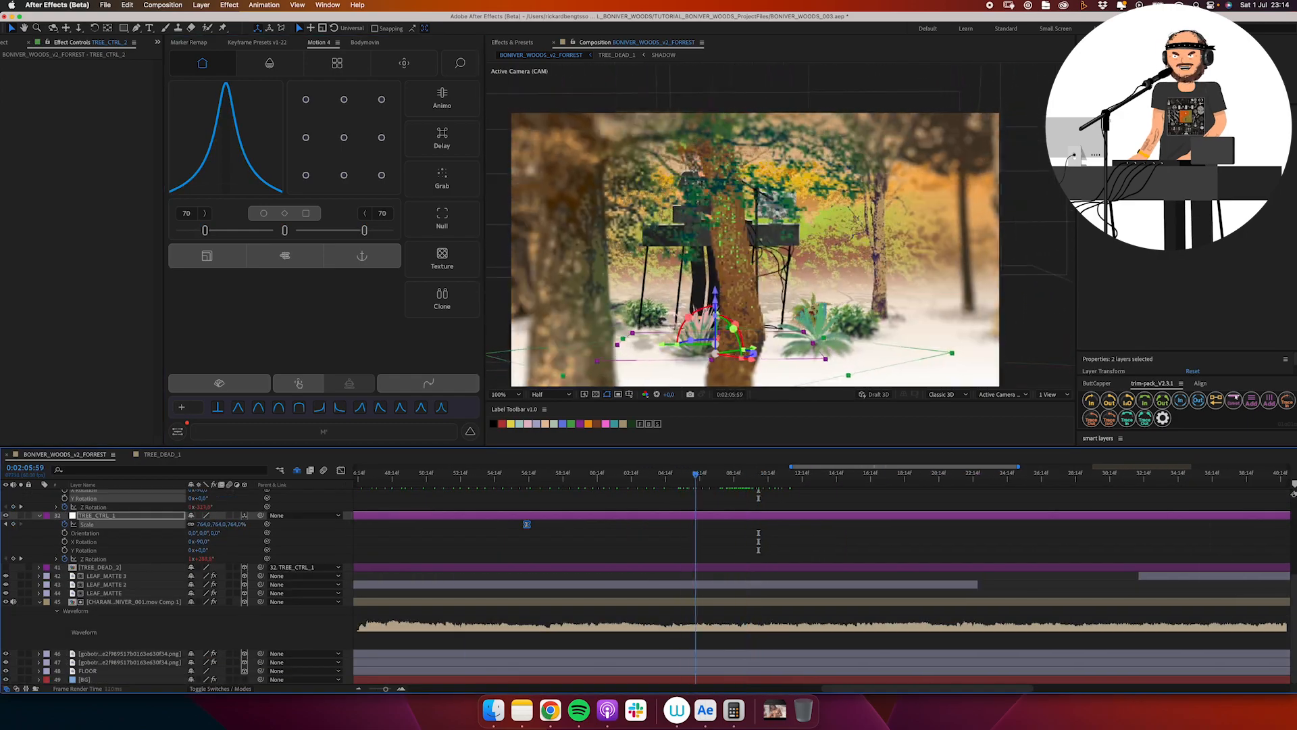
pyautogui.moveTo(744, 474); pyautogui.dragTo(739, 474)
pyautogui.hotkey('alt', 'shift', 'r')
# - Set the work area around the rotation move, ease both controllers' Z Rotation keyframes at 74 and preview the result
pyautogui.moveTo(738, 474); pyautogui.dragTo(843, 476)
pyautogui.press('b')
pyautogui.press('n')
pyautogui.scroll(3, 778, 540)
pyautogui.moveTo(794, 501); pyautogui.dragTo(695, 563)
pyautogui.moveTo(365, 230); pyautogui.dragTo(368, 231)
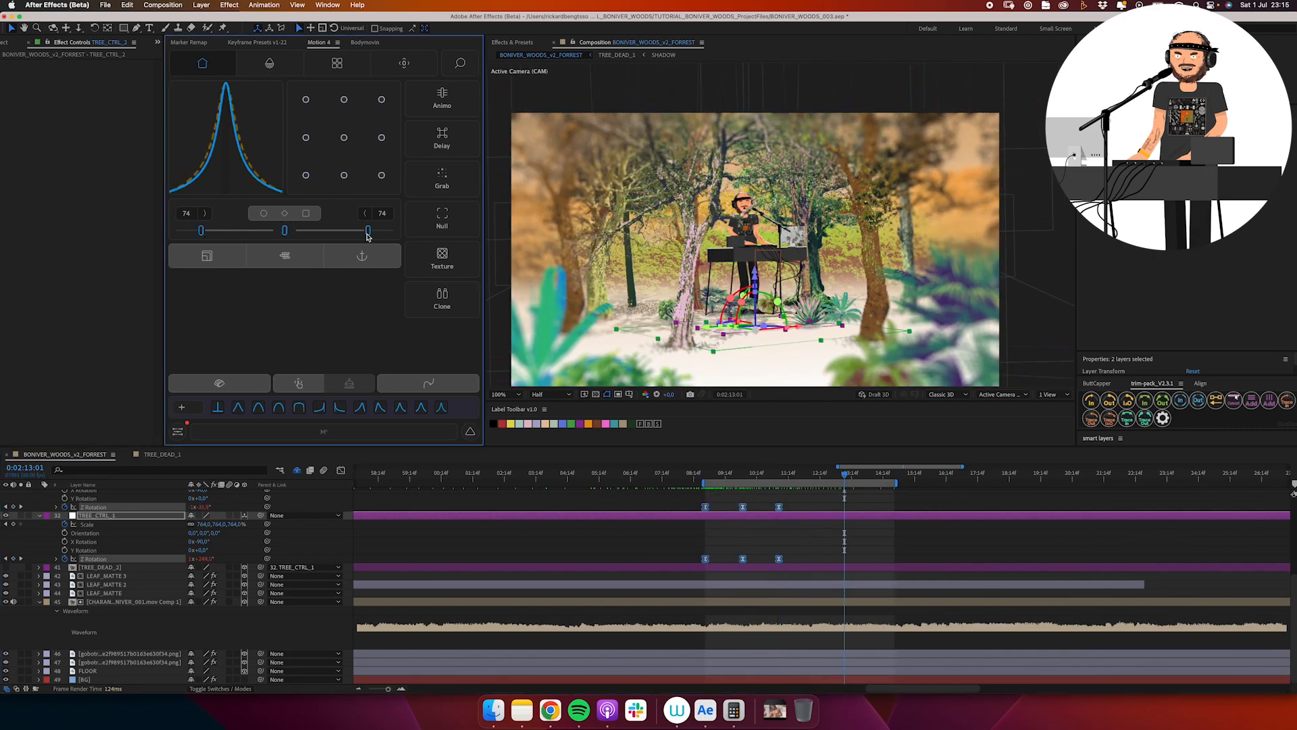
pyautogui.press('space')
pyautogui.press('n')
pyautogui.press('space')
# - Adjust the Z Rotation values of TREE_CTRL_1 and TREE_CTRL_2 at the third keyframe of the rotation move
pyautogui.moveTo(842, 476); pyautogui.dragTo(779, 474)
pyautogui.press('Return')
pyautogui.click(204, 559)
pyautogui.press('Return')
pyautogui.click(204, 506)
pyautogui.press('Return')
# - Add Scale and Z Rotation keyframes to the tree controllers at about 2:17
pyautogui.hscroll(3, 763, 541)
pyautogui.moveTo(695, 477); pyautogui.dragTo(783, 479)
pyautogui.click(12, 516)
pyautogui.click(13, 568)
pyautogui.click(13, 533)
pyautogui.hscroll(3, 764, 540)
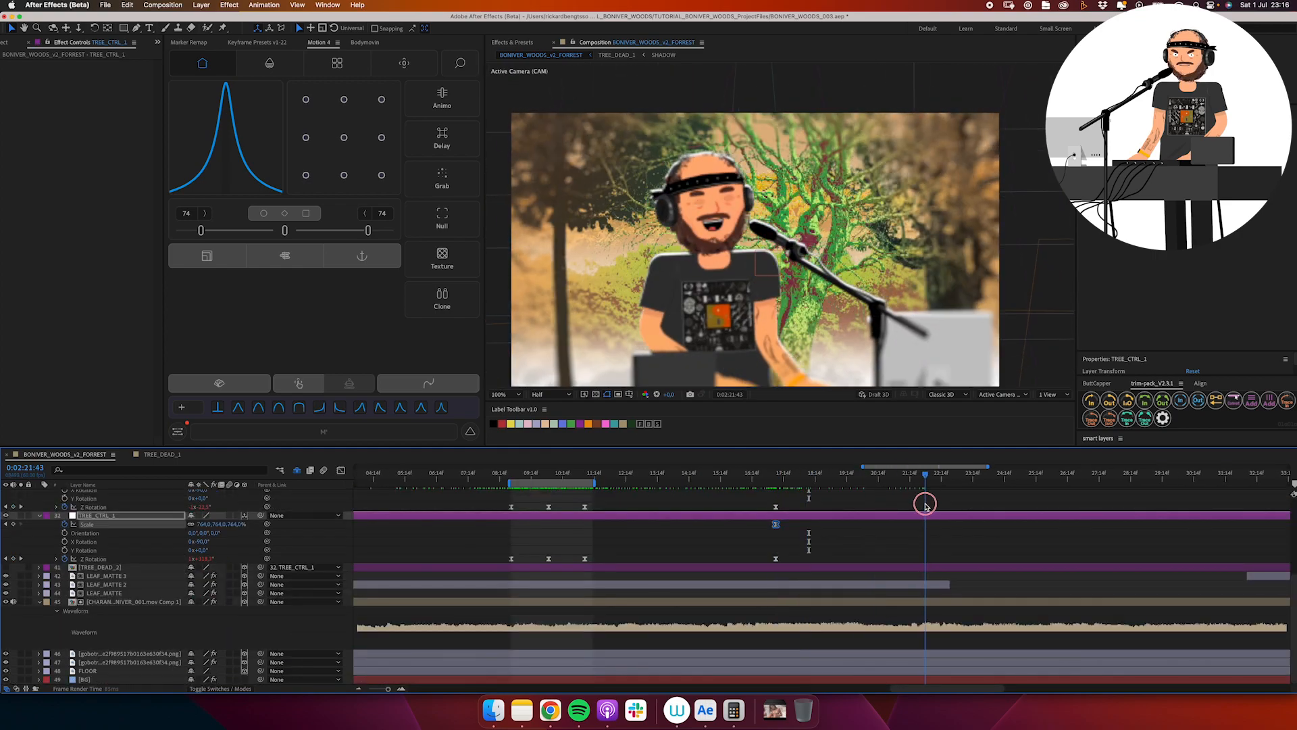
# - Add the next Z Rotation keyframes on TREE_CTRL_1 and TREE_CTRL_2 and increase the Scale of both controllers
pyautogui.moveTo(926, 506); pyautogui.dragTo(925, 505)
pyautogui.click(13, 559)
pyautogui.click(13, 507)
pyautogui.scroll(3, 147, 594)
pyautogui.keyDown('super'); pyautogui.click(108, 544); pyautogui.keyUp('super')
pyautogui.moveTo(207, 501); pyautogui.dragTo(302, 501)
# - At about 2:35, set the Scale of TREE_CTRL_2 to 1303% and of TREE_CTRL_1 to 764%
pyautogui.moveTo(860, 484); pyautogui.dragTo(1123, 483)
pyautogui.hscroll(5, 969, 531)
pyautogui.click(207, 521)
pyautogui.write('1303')
pyautogui.click(206, 572)
pyautogui.write('764')
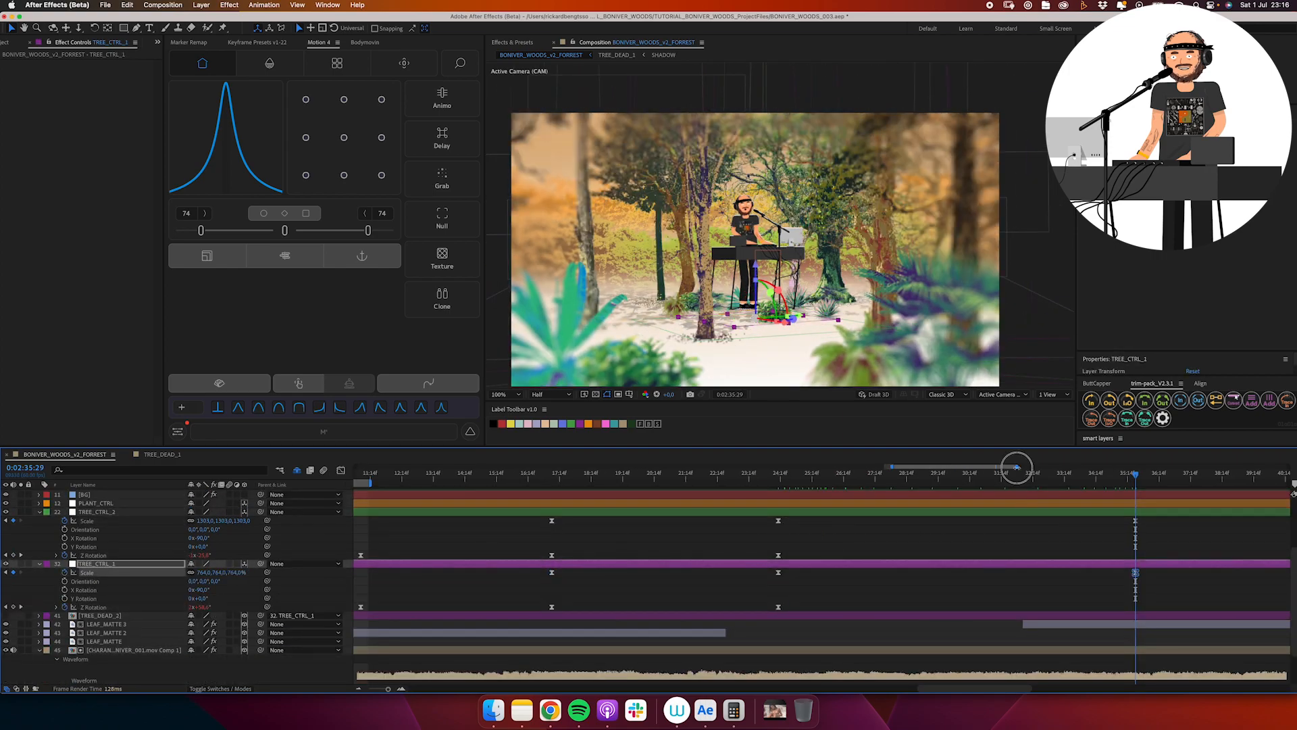
# - Set the work area to span about 2:41 to 2:53 and lower the preview resolution to Quarter
pyautogui.moveTo(1017, 466); pyautogui.dragTo(1151, 466)
pyautogui.moveTo(747, 480); pyautogui.dragTo(814, 484)
pyautogui.press('b')
pyautogui.moveTo(892, 466); pyautogui.dragTo(960, 466)
pyautogui.press('n')
pyautogui.moveTo(639, 478); pyautogui.dragTo(727, 488)
pyautogui.click(550, 394)
pyautogui.click(557, 449)
# - Keyframe the Z Rotation of TREE_CTRL_2 and TREE_CTRL_1 at about 2:45, with the degrees set to 180
pyautogui.click(12, 556)
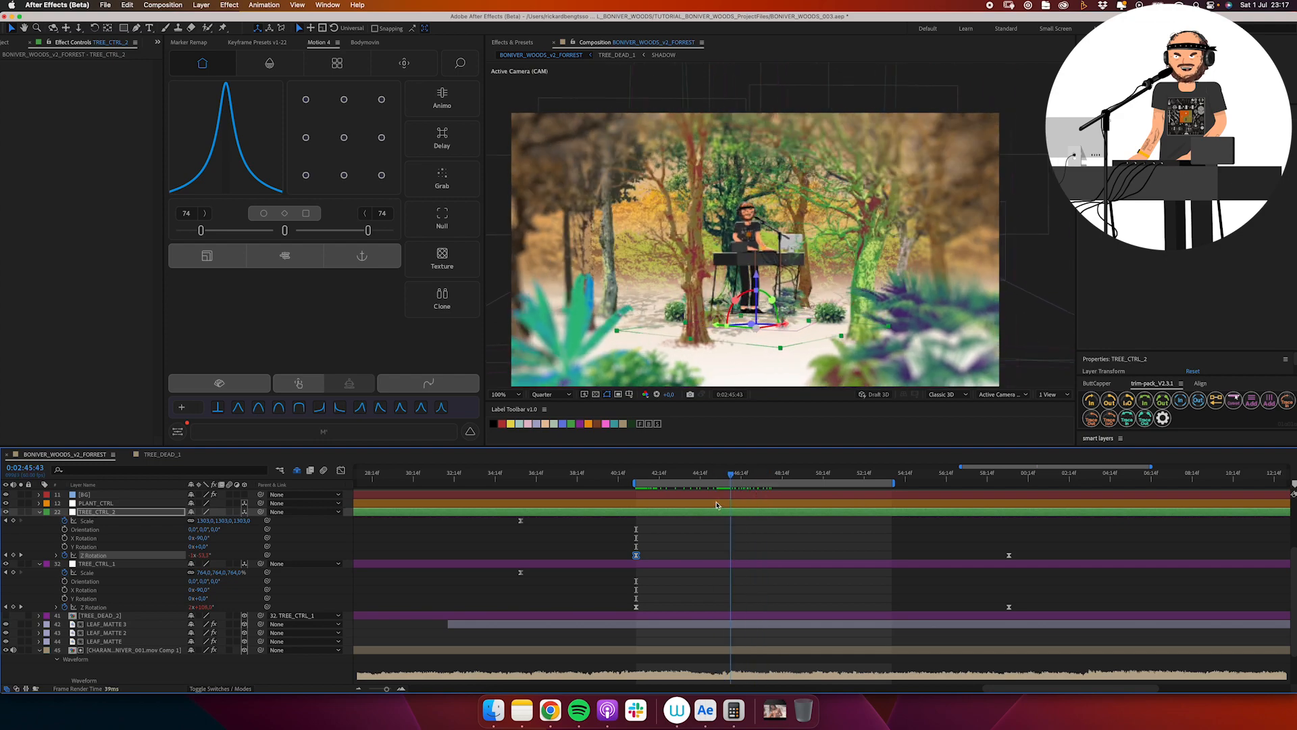
pyautogui.click(204, 555)
pyautogui.write('180')
pyautogui.press('Return')
pyautogui.click(206, 607)
pyautogui.write('180')
pyautogui.press('Return')
# - Increase the Z Rotation of TREE_CTRL_2 and TREE_CTRL_1 at about 2:51 and go to the next rotation keyframe
pyautogui.moveTo(842, 495); pyautogui.dragTo(845, 495)
pyautogui.moveTo(204, 556); pyautogui.dragTo(229, 555)
pyautogui.moveTo(206, 607); pyautogui.dragTo(230, 607)
pyautogui.click(21, 606)
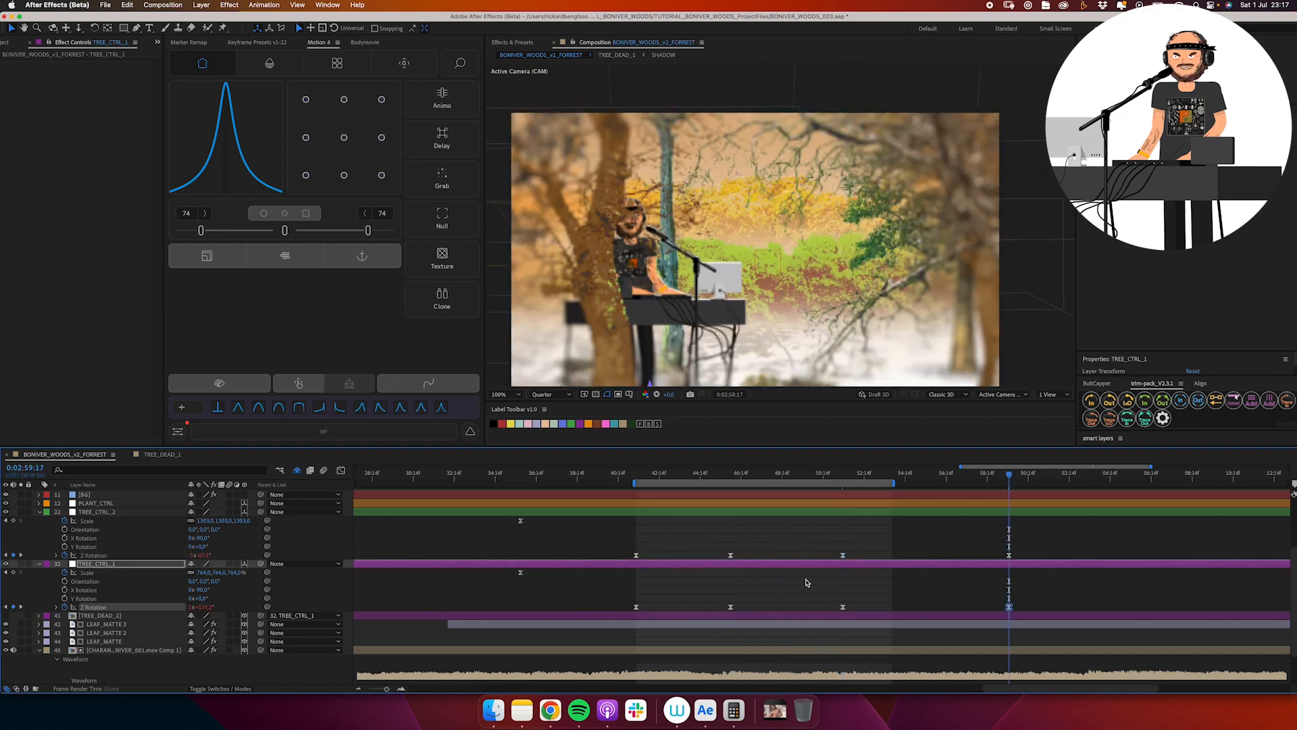
# - Apply Motion easing to both controllers' Z Rotation keyframes between about 2:41 and 2:59
pyautogui.moveTo(1054, 530); pyautogui.dragTo(618, 611)
pyautogui.click(359, 387)
pyautogui.click(506, 581)
# - Animate the SPEED slider of TREE_ROTATE_CTRL with keyframes at the timeline start and at about 0:39
pyautogui.press('-')
pyautogui.press('-')
pyautogui.press('-')
pyautogui.scroll(-5, 504, 581)
pyautogui.moveTo(413, 478); pyautogui.dragTo(457, 484)
pyautogui.scroll(10, 433, 561)
pyautogui.click(105, 494)
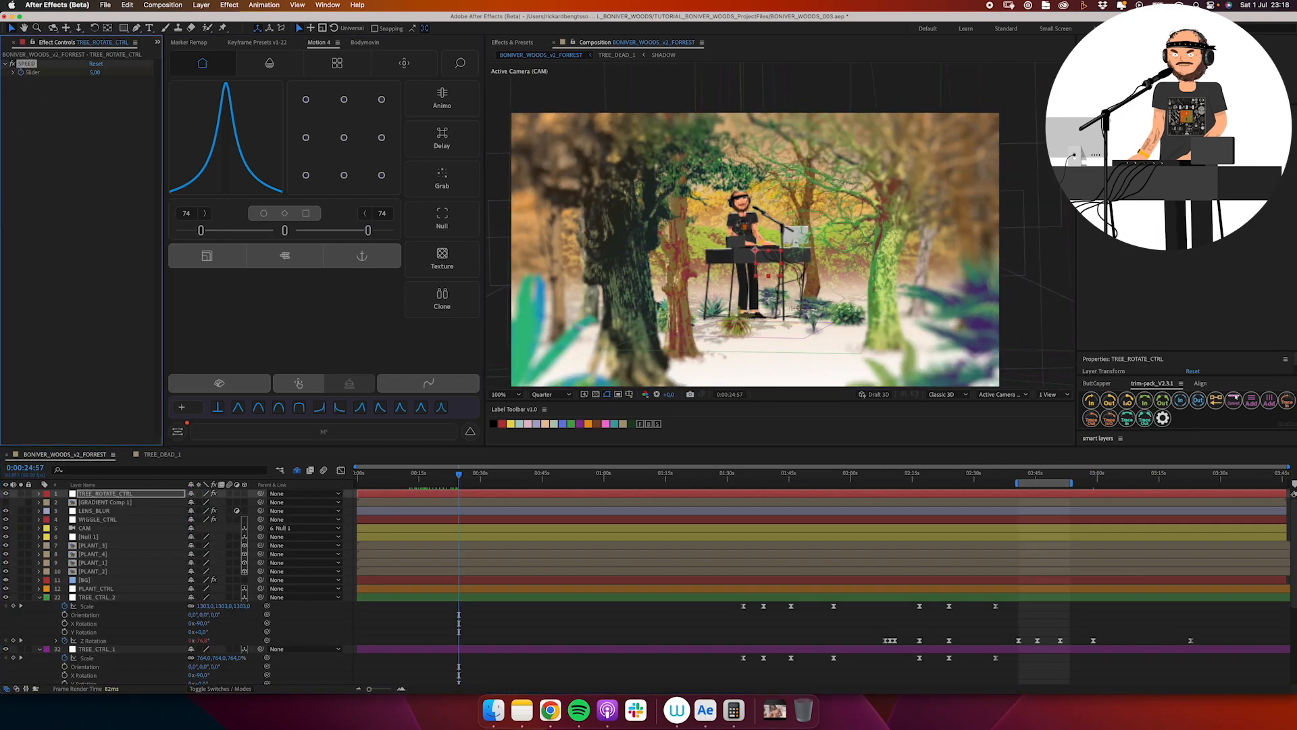
pyautogui.press('u')
pyautogui.moveTo(358, 477); pyautogui.dragTo(365, 480)
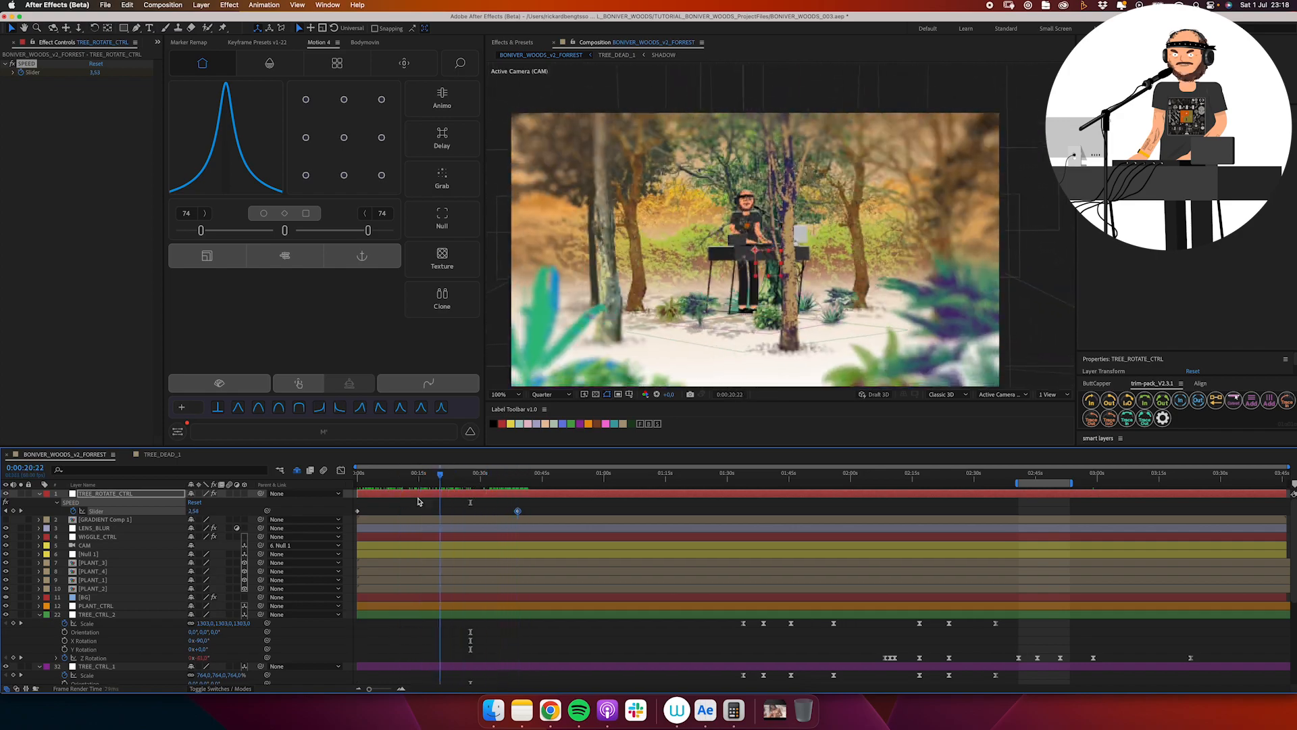
pyautogui.press('=')
pyautogui.click(666, 485)
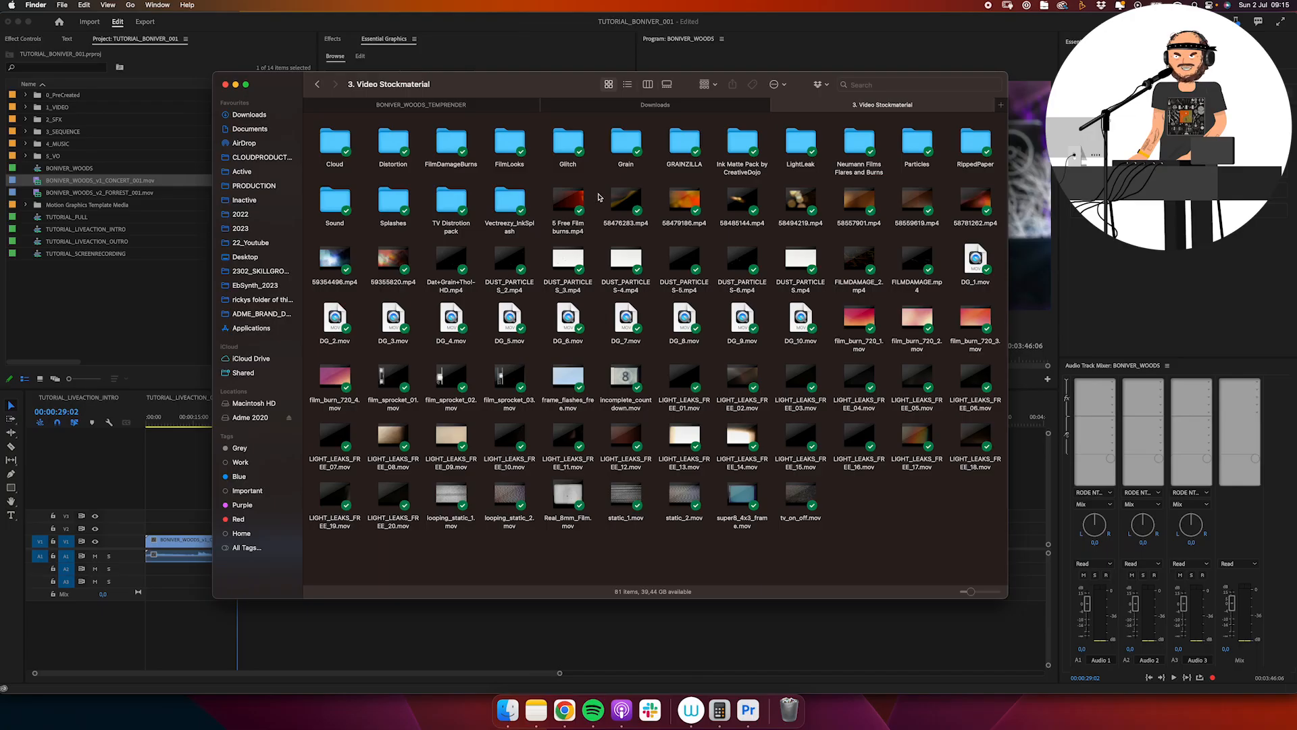
# - In Finder, open the Grain stock folder and preview the film grain clips from 8MM-DIGITAL-GRAIN.mov through the 35mm clips
pyautogui.doubleClick(632, 145)
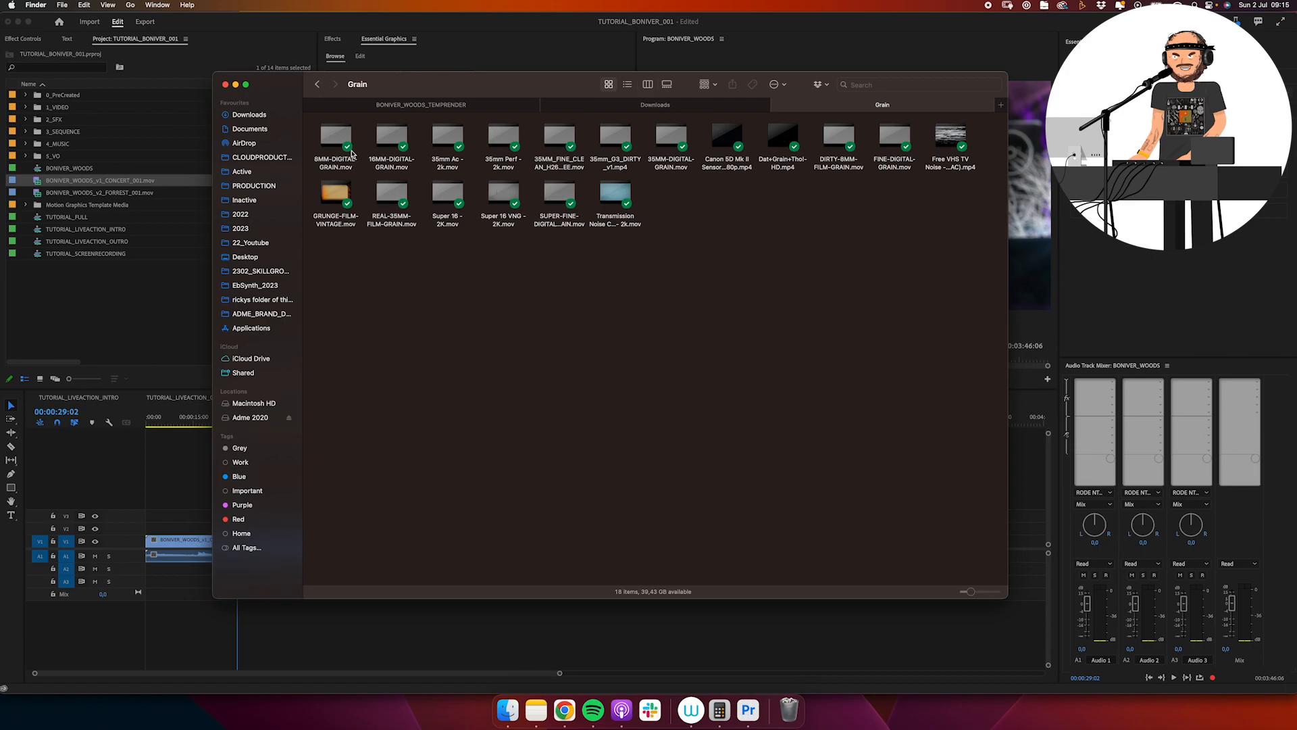
pyautogui.click(352, 154)
pyautogui.press('space')
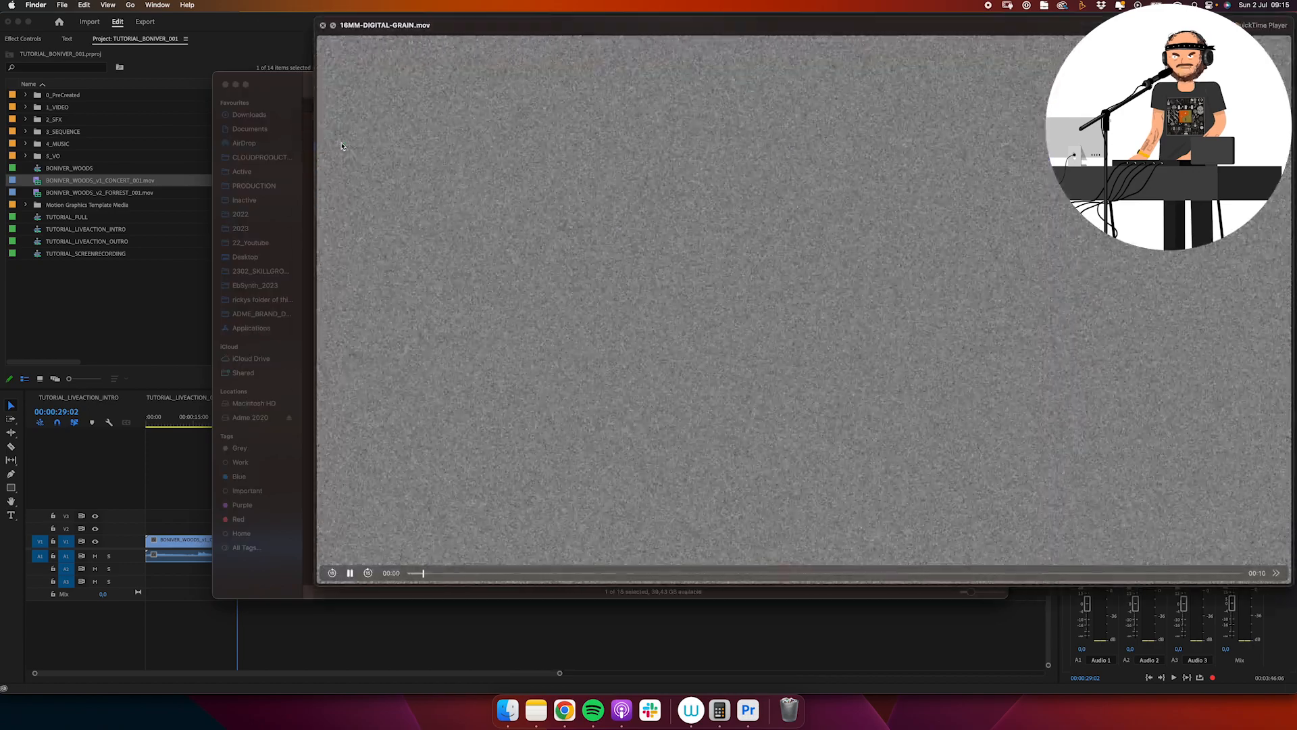
pyautogui.press('Down')
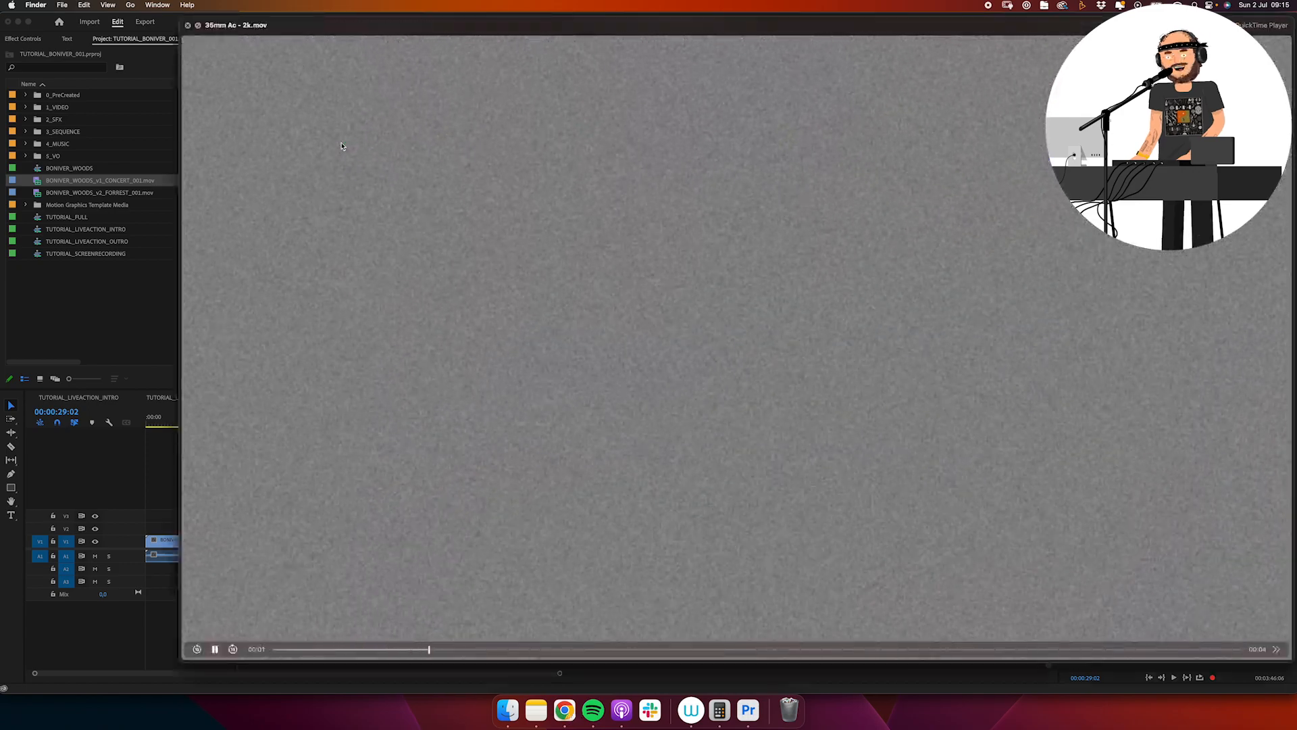
pyautogui.press('Down')
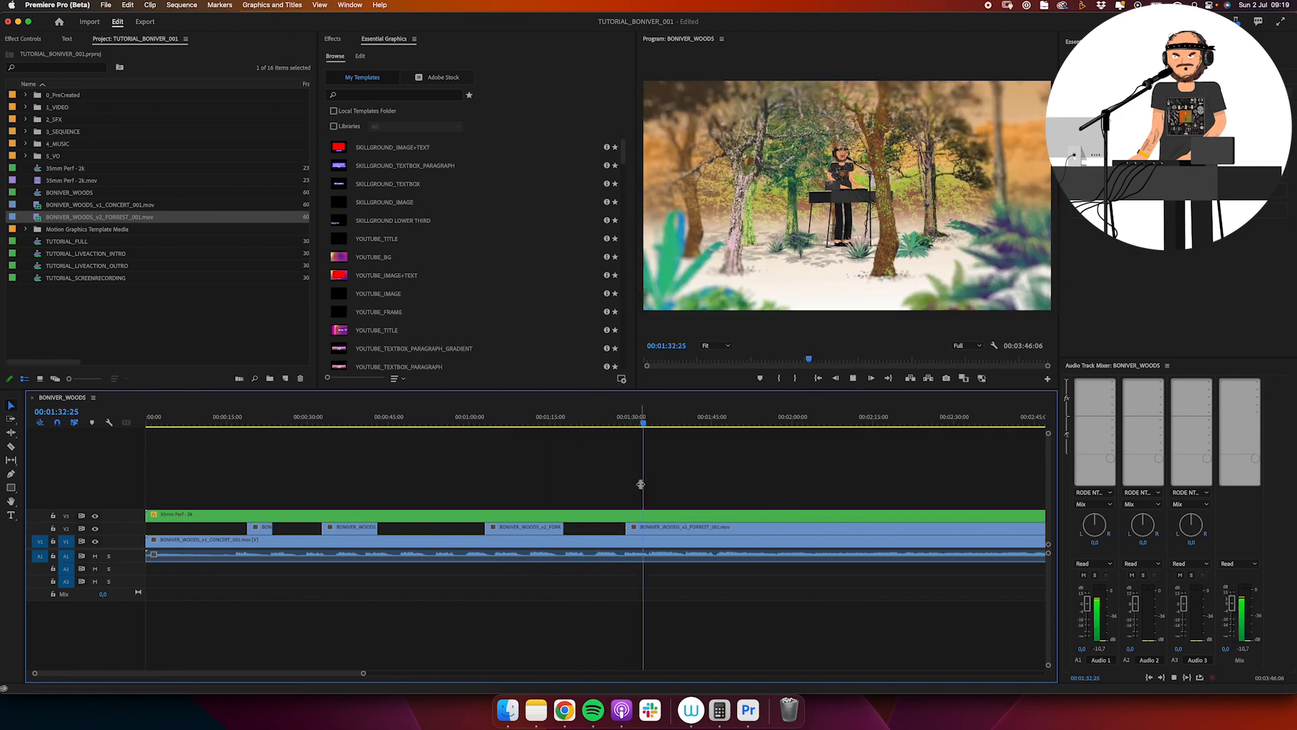
# - In Premiere Pro, play the sequence from about 1:32 and trim the V2 forest clips to alternate with the concert shots
pyautogui.moveTo(638, 528); pyautogui.dragTo(678, 529)
pyautogui.press('space')
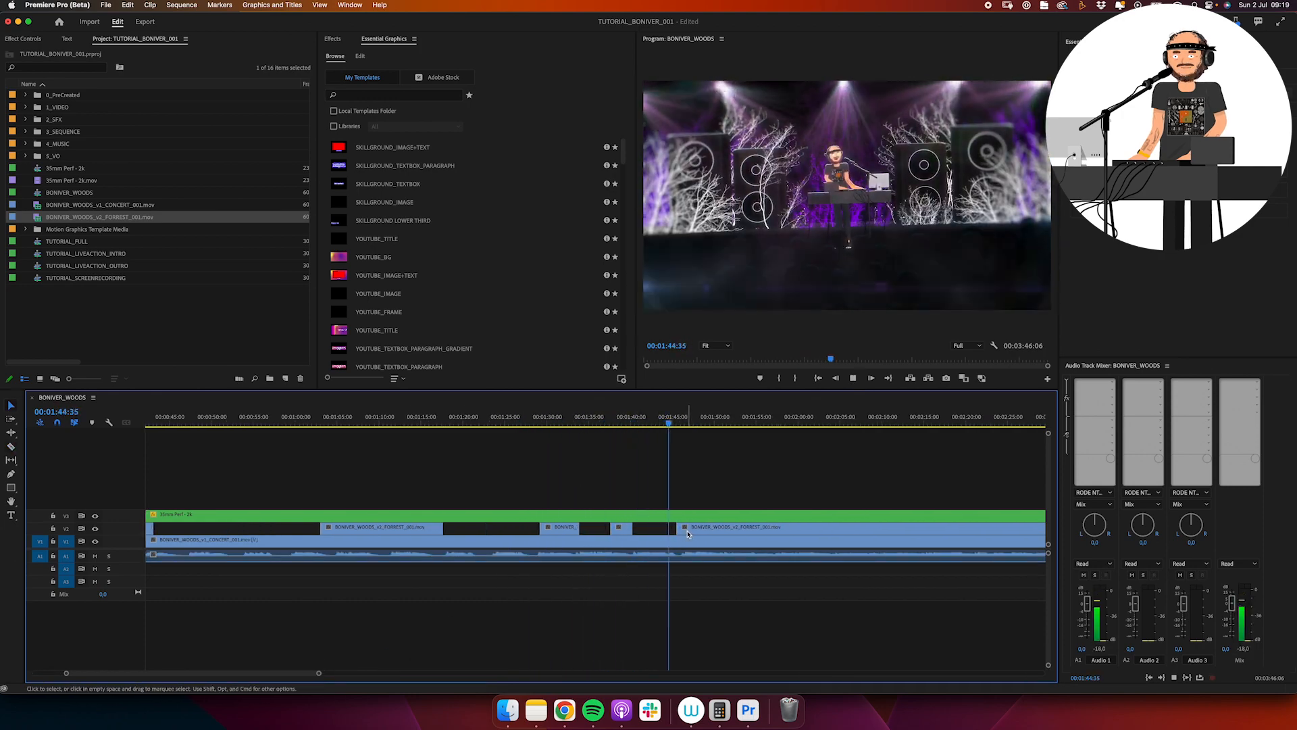
pyautogui.press('space')
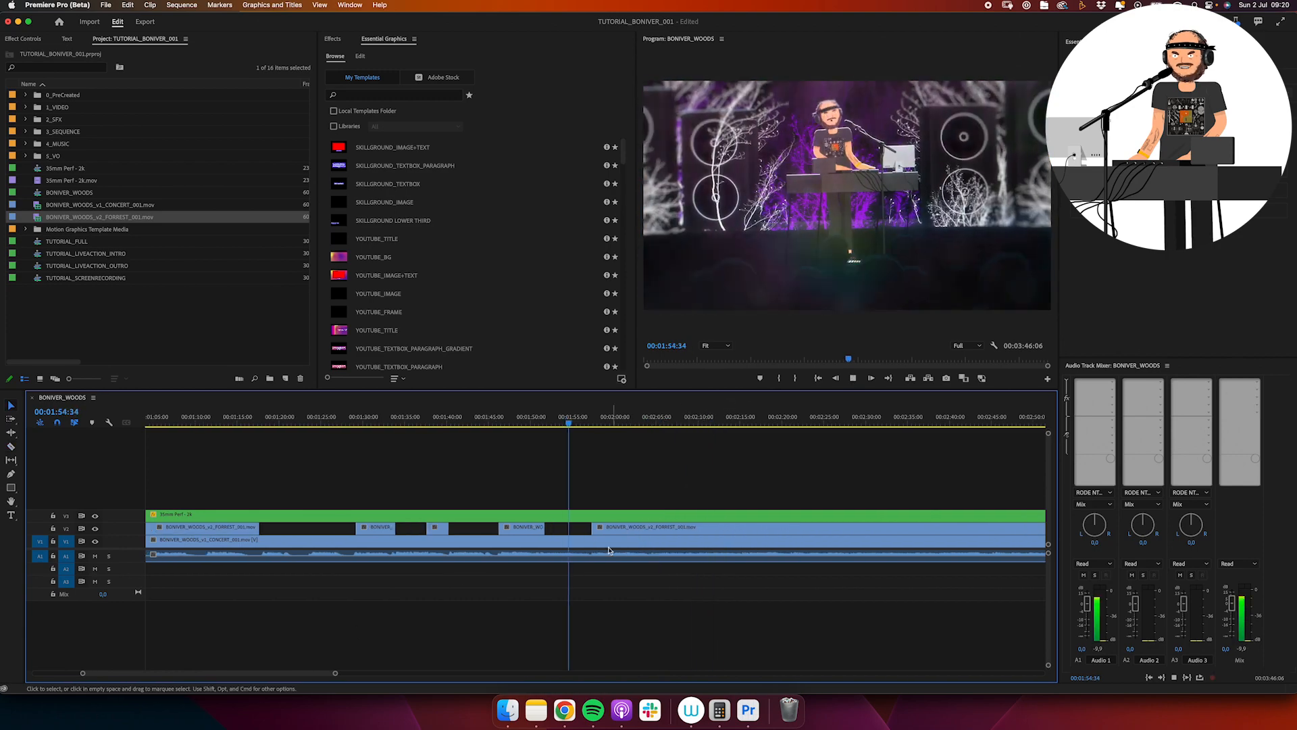
pyautogui.press('=')
pyautogui.press('space')
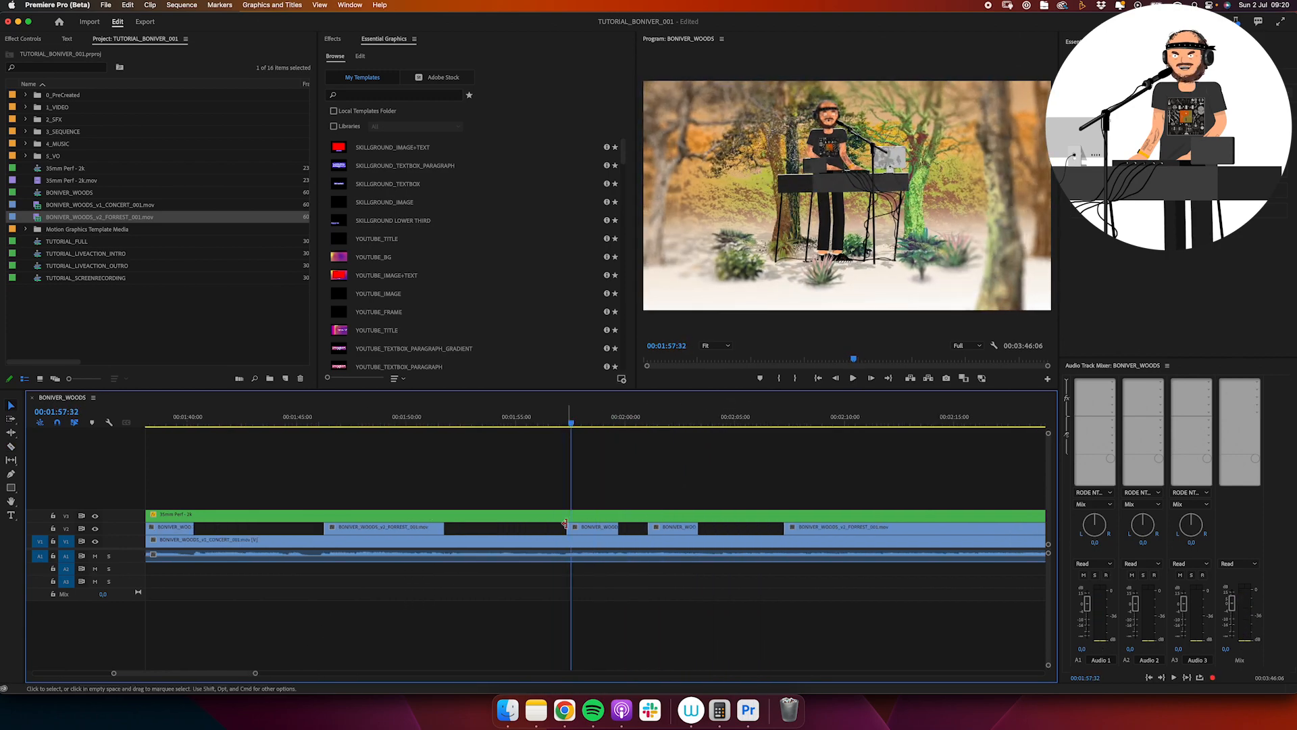
pyautogui.moveTo(698, 529); pyautogui.dragTo(720, 529)
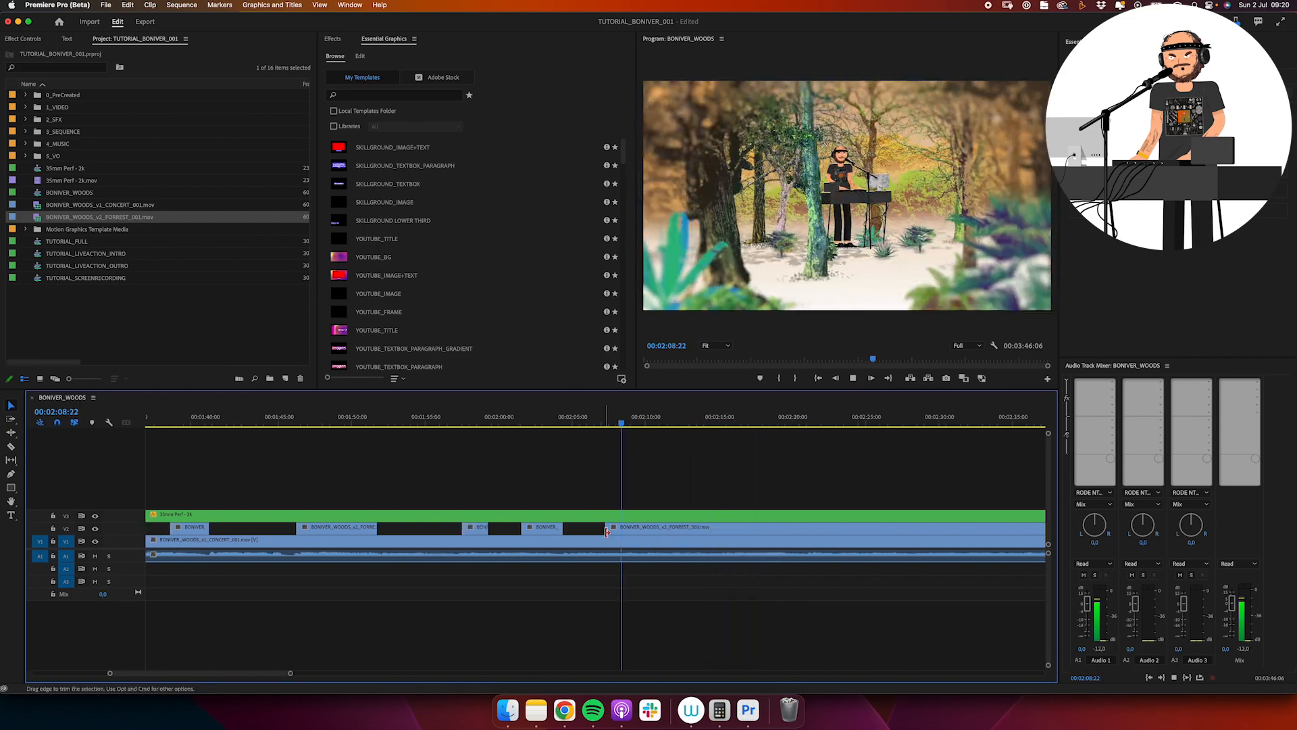
# - Trim the start of the last forest clip on V2 to about 2:10
pyautogui.press('space')
pyautogui.moveTo(607, 533); pyautogui.dragTo(660, 532)
pyautogui.press('=')
pyautogui.moveTo(598, 417); pyautogui.dragTo(631, 419)
pyautogui.moveTo(674, 530); pyautogui.dragTo(640, 529)
# - Play back the concert-to-forest cut around 2:08 several times to check its timing against the music
pyautogui.click(593, 419)
pyautogui.press('space')
pyautogui.press('space')
pyautogui.click(577, 419)
pyautogui.press('space')
pyautogui.press('space')
pyautogui.click(603, 420)
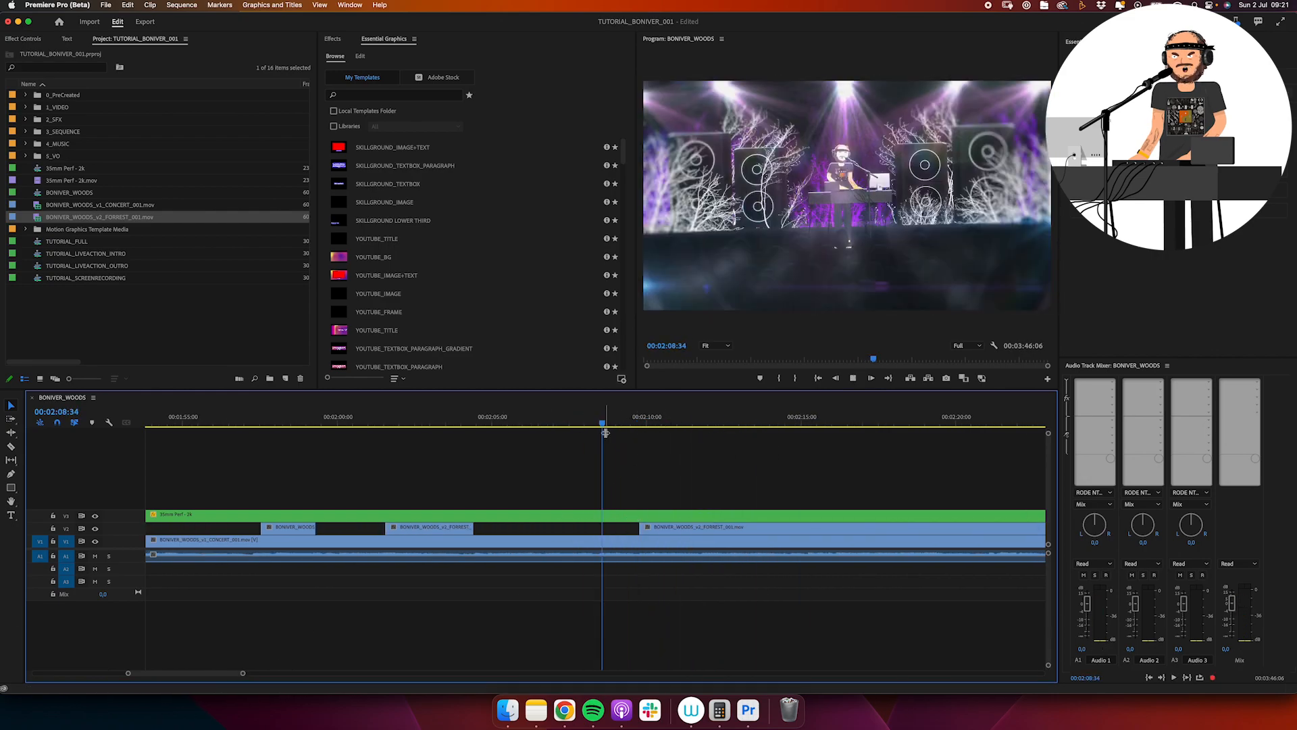
pyautogui.press('space')
# - Split the V2 forest clip at about 2:15 and trim the start of its second part to about 2:18
pyautogui.press('space')
pyautogui.press('super+k')
pyautogui.moveTo(810, 529); pyautogui.dragTo(911, 529)
pyautogui.press('-')
# - Split the V2 forest clip at about 2:11 and trim the start of the following piece to about 2:14
pyautogui.click(500, 419)
pyautogui.press('space')
pyautogui.press('super+k')
pyautogui.moveTo(537, 529); pyautogui.dragTo(574, 529)
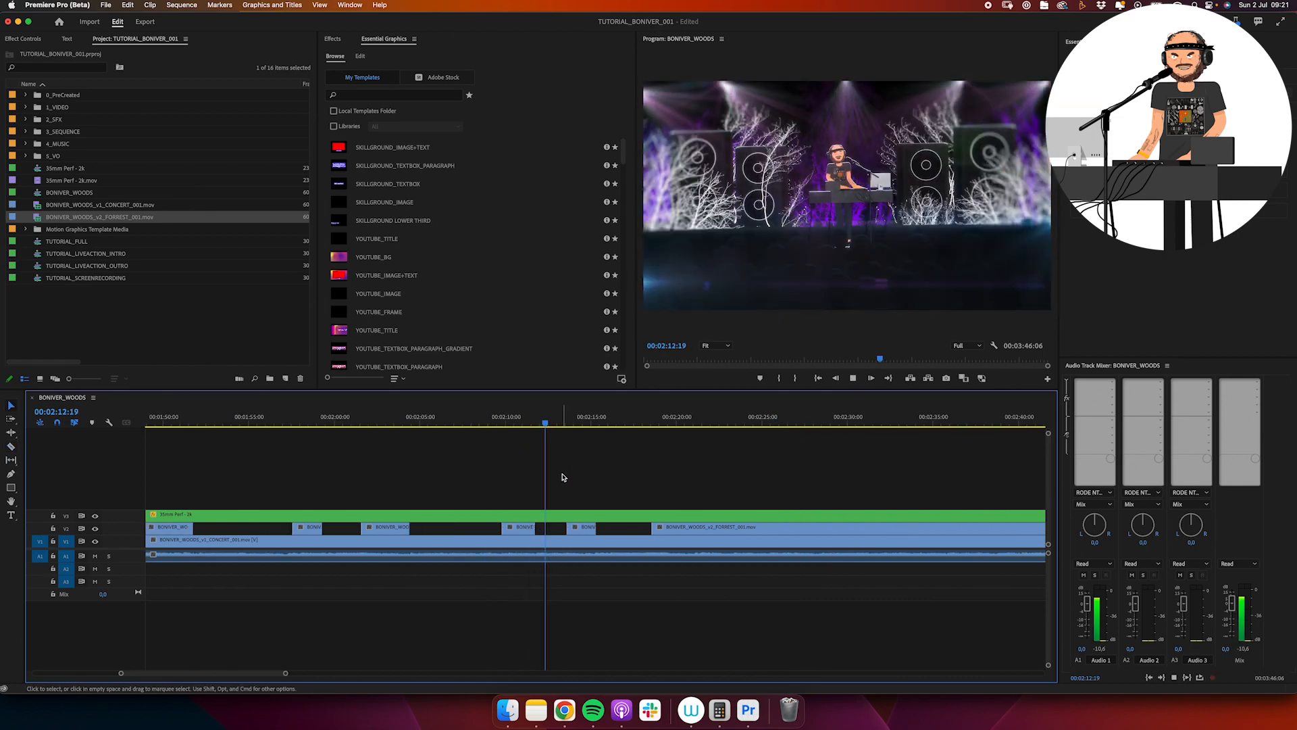
# - Trim the start of the last V2 forest clip to about 2:23 and play the edit
pyautogui.press('space')
pyautogui.moveTo(652, 529); pyautogui.dragTo(728, 529)
pyautogui.click(606, 418)
pyautogui.press('space')
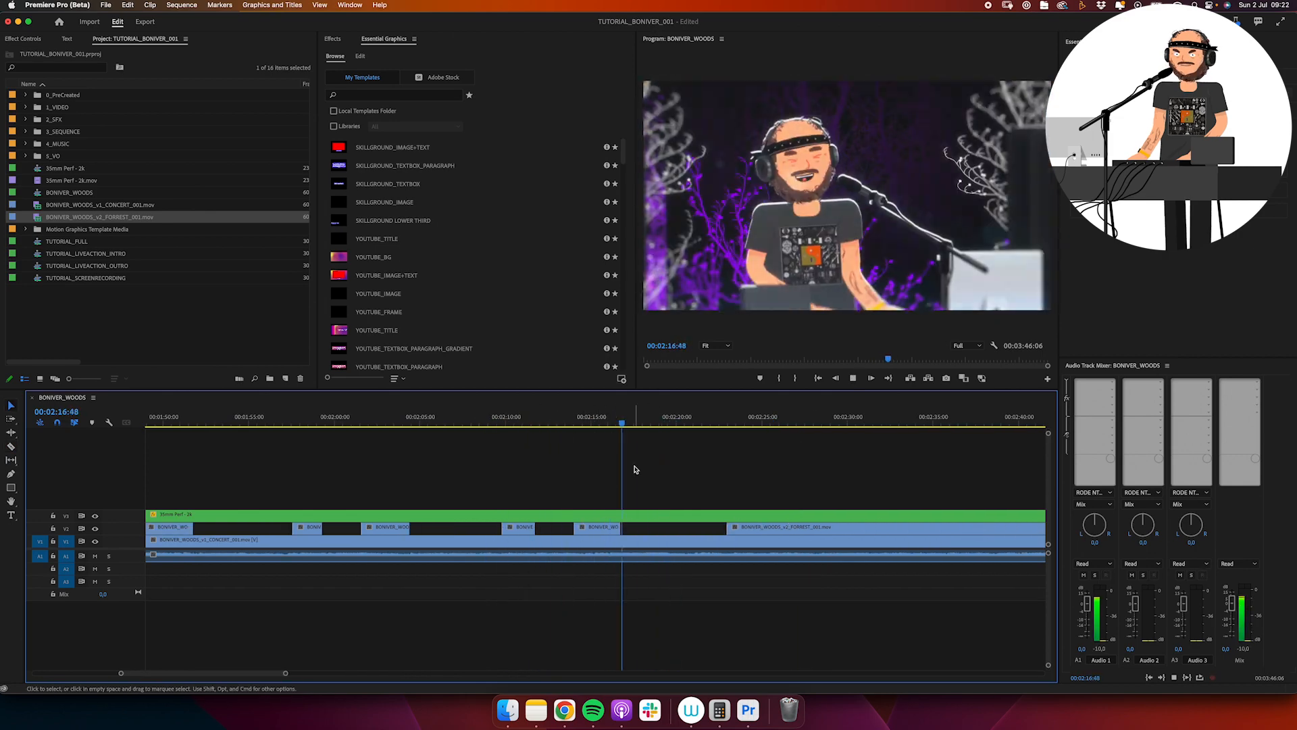
# - Extend the end of the short V2 forest clip starting at 2:14 to about 2:16 and replay the cut
pyautogui.press('space')
pyautogui.moveTo(605, 529); pyautogui.dragTo(622, 529)
pyautogui.click(620, 413)
pyautogui.press('space')
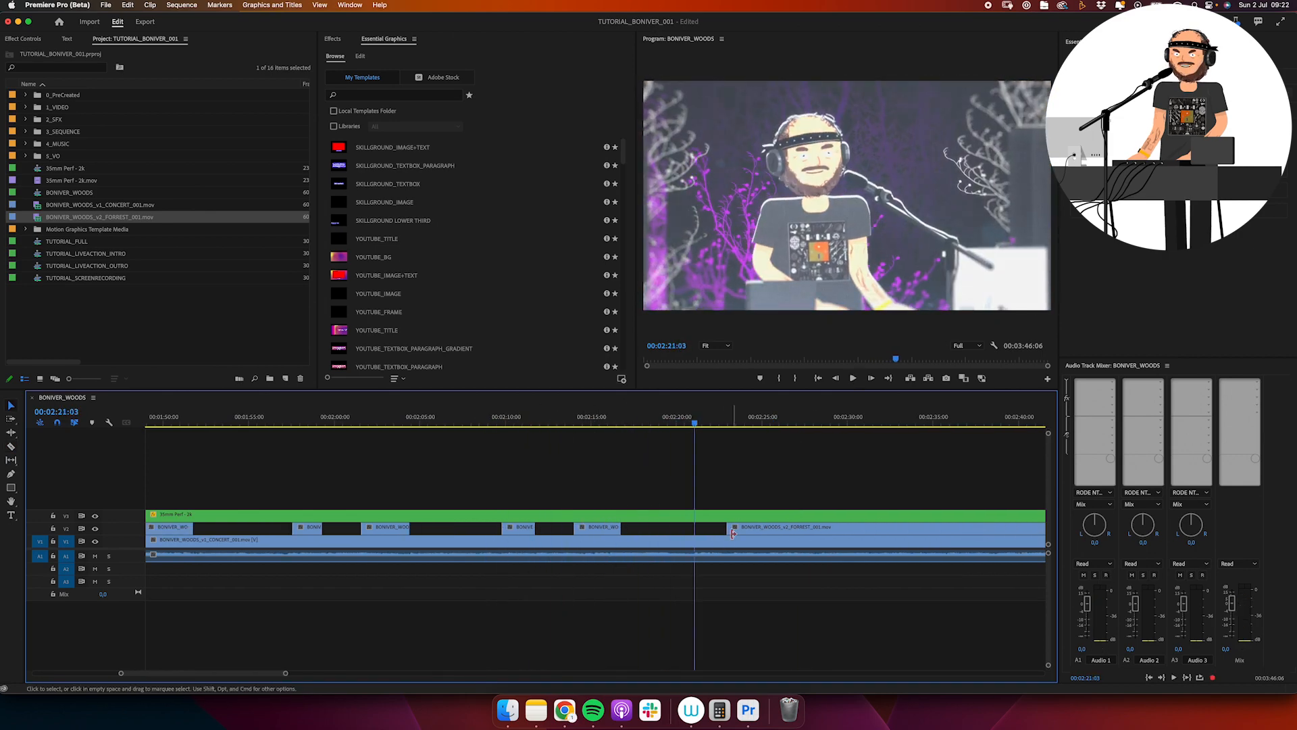
# - Move the start of the last V2 forest clip to about 2:21 and play the sequence from there
pyautogui.moveTo(733, 533); pyautogui.dragTo(695, 534)
pyautogui.moveTo(696, 417); pyautogui.dragTo(700, 418)
pyautogui.moveTo(696, 530); pyautogui.dragTo(701, 530)
pyautogui.hscroll(5, 701, 533)
pyautogui.press('space')
pyautogui.click(417, 419)
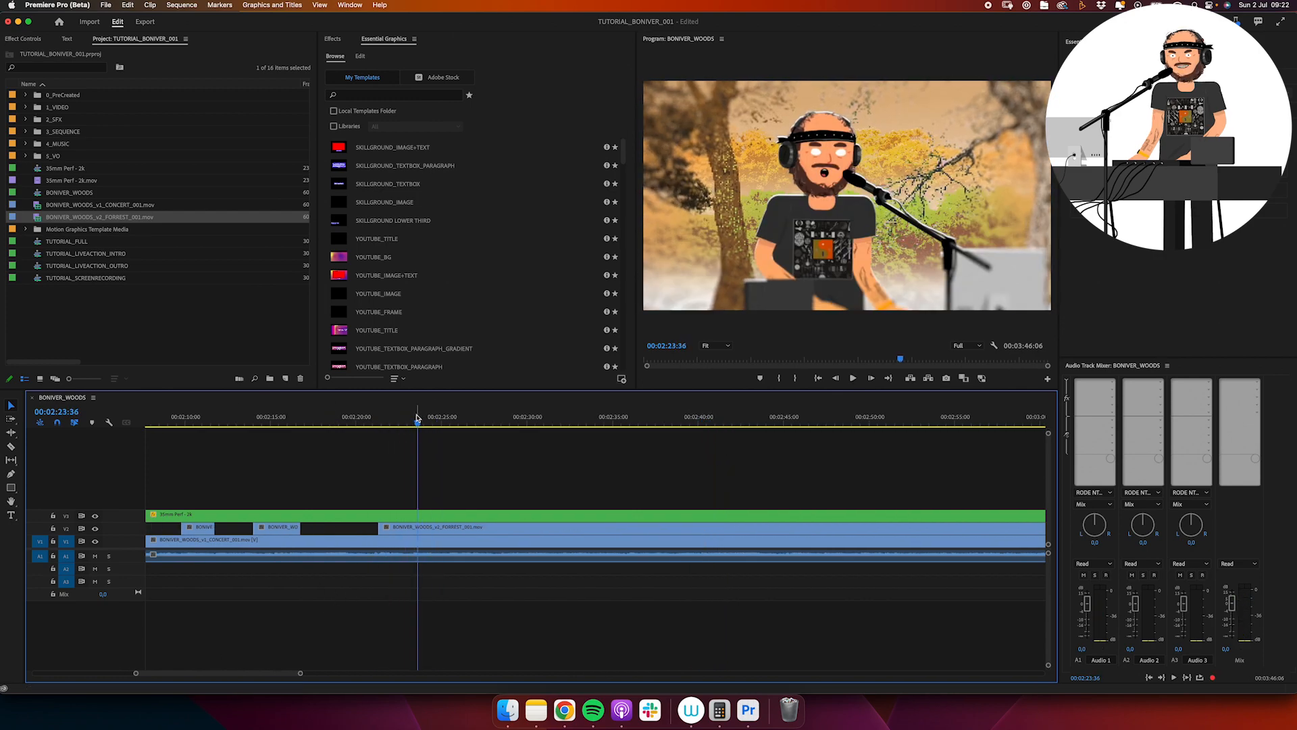
# - Split the last V2 forest clip at 2:23:36 and trim the start of the following piece to about 2:31
pyautogui.moveTo(417, 418); pyautogui.dragTo(564, 423)
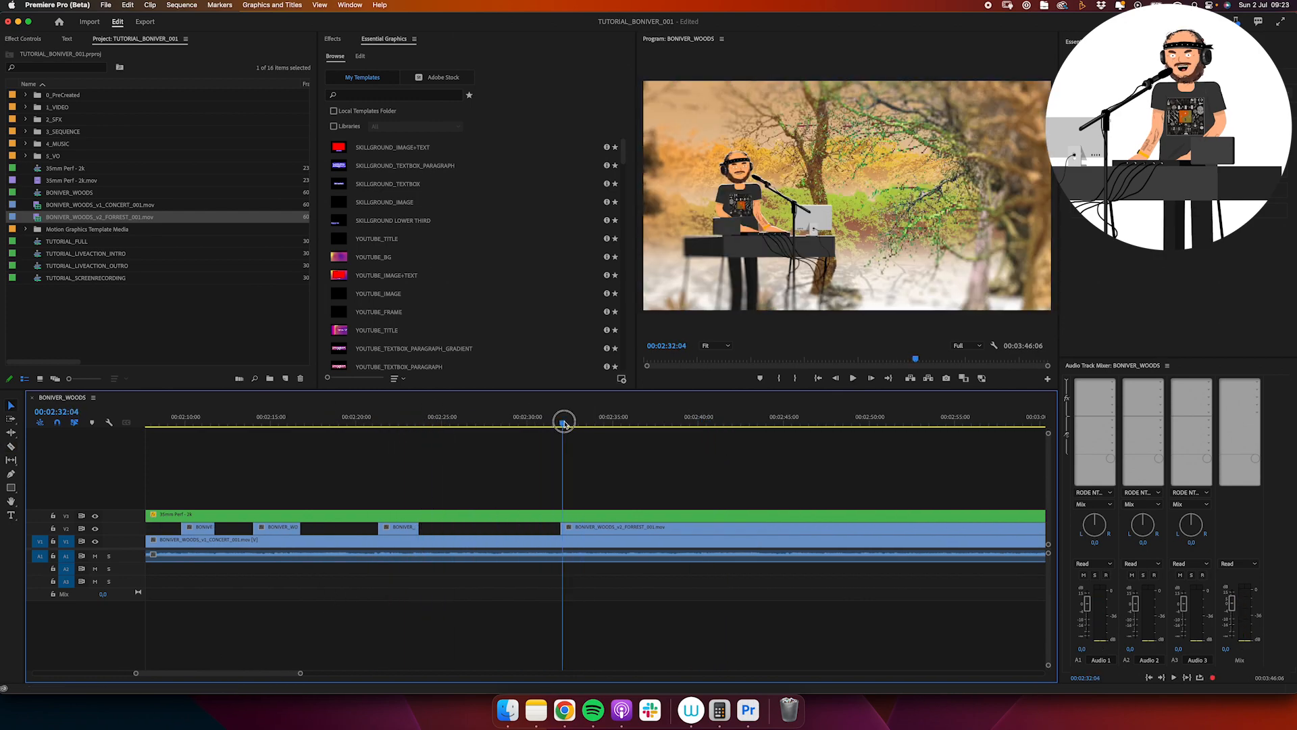
pyautogui.press('space')
pyautogui.moveTo(562, 528); pyautogui.dragTo(548, 528)
# - Play the new cut, split the V2 forest clip at about 2:39 and trim the following piece's start to about 2:45
pyautogui.click(536, 420)
pyautogui.press('space')
pyautogui.press('space')
pyautogui.press('super+k')
pyautogui.moveTo(693, 528); pyautogui.dragTo(777, 526)
# - Split the last V2 forest clip at about 2:50 and trim the start of the remaining piece to about 3:02
pyautogui.moveTo(300, 672); pyautogui.dragTo(332, 673)
pyautogui.press('space')
pyautogui.moveTo(644, 528); pyautogui.dragTo(864, 528)
pyautogui.press('space')
pyautogui.press('super+k')
pyautogui.press('space')
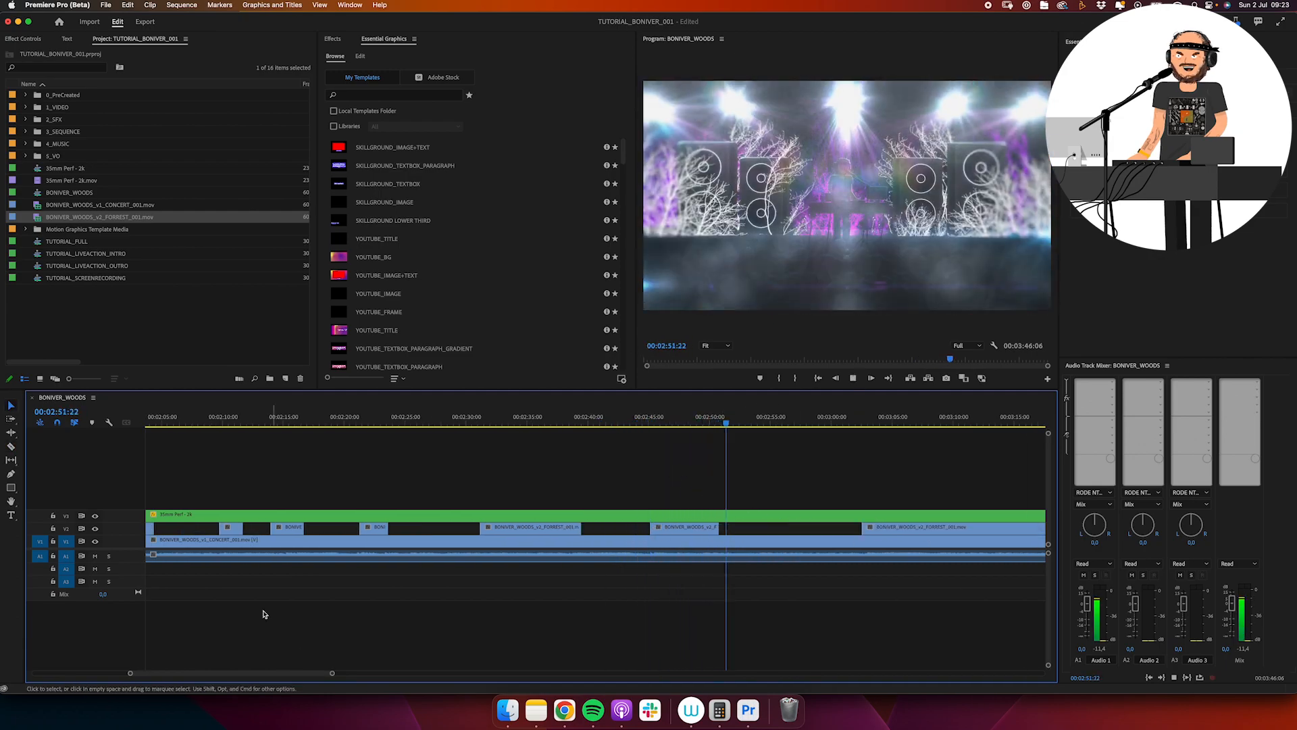
# - Replay the section around 3:00 and extend the start of the last V2 forest clip back to about 3:00
pyautogui.moveTo(265, 673); pyautogui.dragTo(278, 673)
pyautogui.press('space')
pyautogui.click(614, 424)
pyautogui.click(595, 420)
pyautogui.press('space')
pyautogui.moveTo(637, 528)
pyautogui.mouseDown()
pyautogui.moveTo(614, 528)
pyautogui.moveTo(706, 529)
pyautogui.moveTo(615, 530)
pyautogui.mouseUp()
# - Cut the last V2 forest clip into short pieces spanning about 3:00 to 3:05 and 3:09 to 3:10
pyautogui.press('space')
pyautogui.press('super+k')
pyautogui.hscroll(3, 681, 530)
pyautogui.press('space')
pyautogui.press('space')
pyautogui.press('super+k')
# - Play the cuts from about 3:00 and trim the start of the last V2 forest clip to about 3:13
pyautogui.click(503, 423)
pyautogui.press('space')
pyautogui.click(605, 422)
pyautogui.press('space')
pyautogui.moveTo(623, 529); pyautogui.dragTo(670, 529)
# - Play from about 3:12, end the current V2 forest piece at about 3:16 and start the next at about 3:21
pyautogui.press('space')
pyautogui.click(656, 422)
pyautogui.press('space')
pyautogui.press('space')
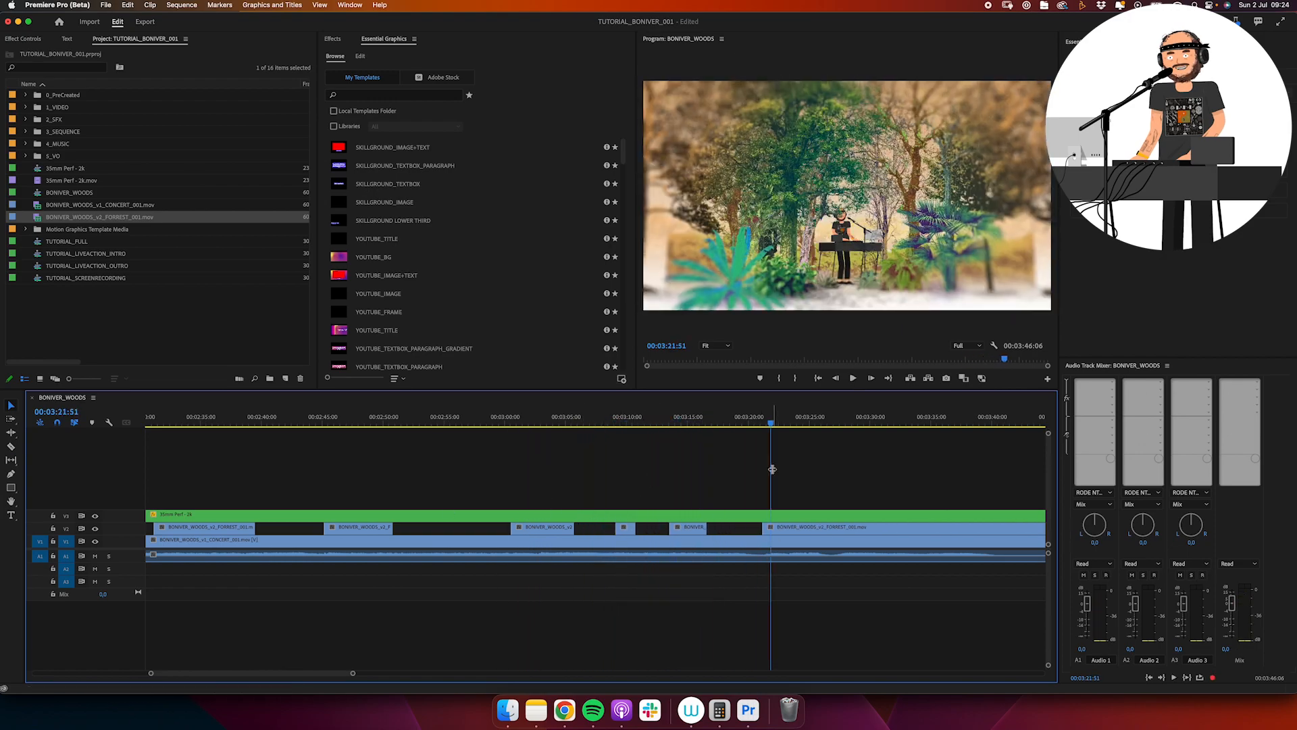
# - Trim the V2 forest clip's start to about 3:22 and cut the rest into pieces at about 3:25 to 3:29 and 3:32 to 3:34
pyautogui.hscroll(5, 773, 467)
pyautogui.moveTo(630, 528); pyautogui.dragTo(637, 528)
pyautogui.press('space')
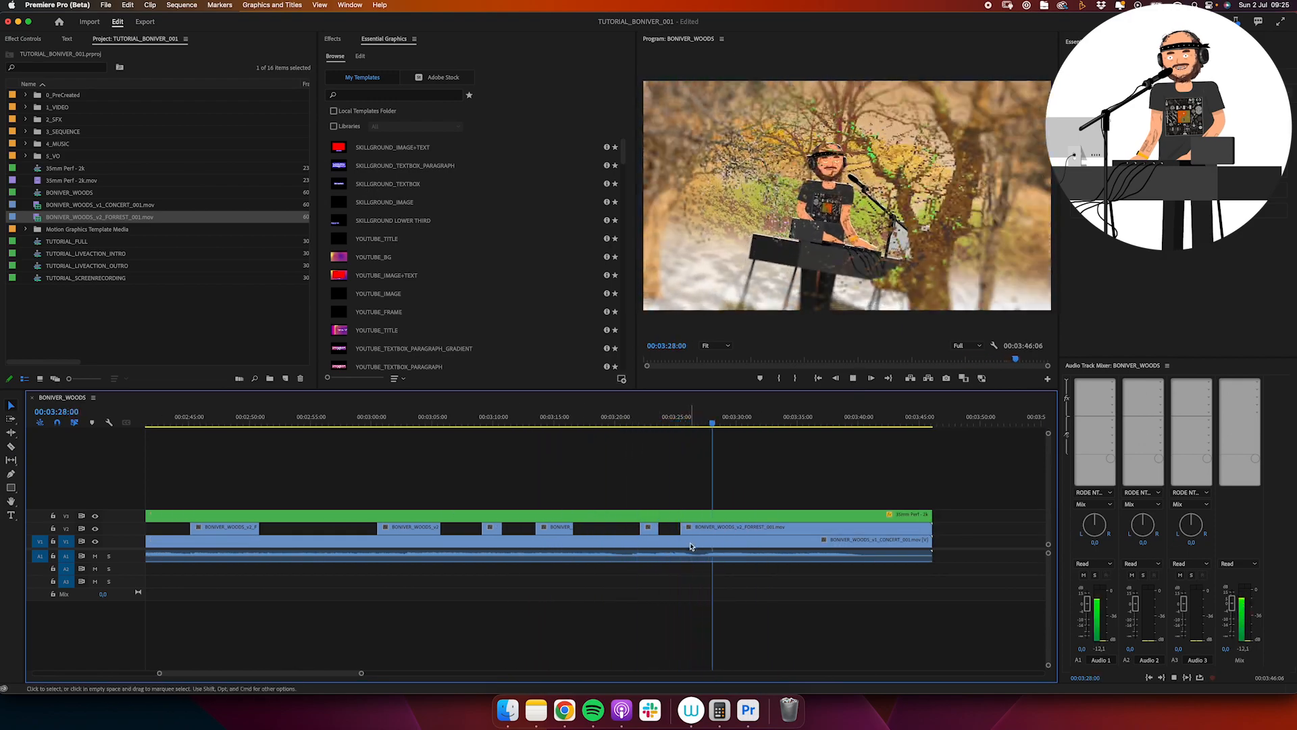
pyautogui.press('space')
pyautogui.press('super+k')
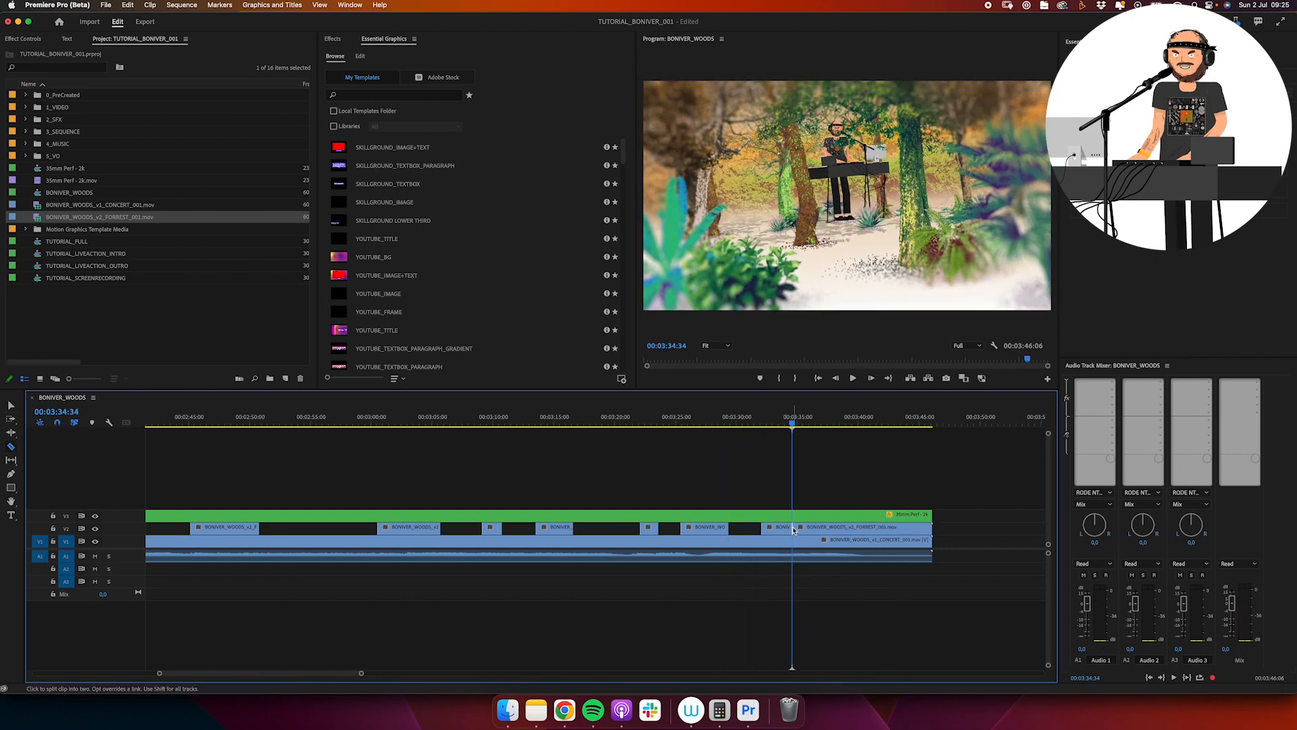
# - Create a color matte and place it on V2 near the end of the sequence, at about 3:38
pyautogui.click(106, 5)
pyautogui.moveTo(112, 20)
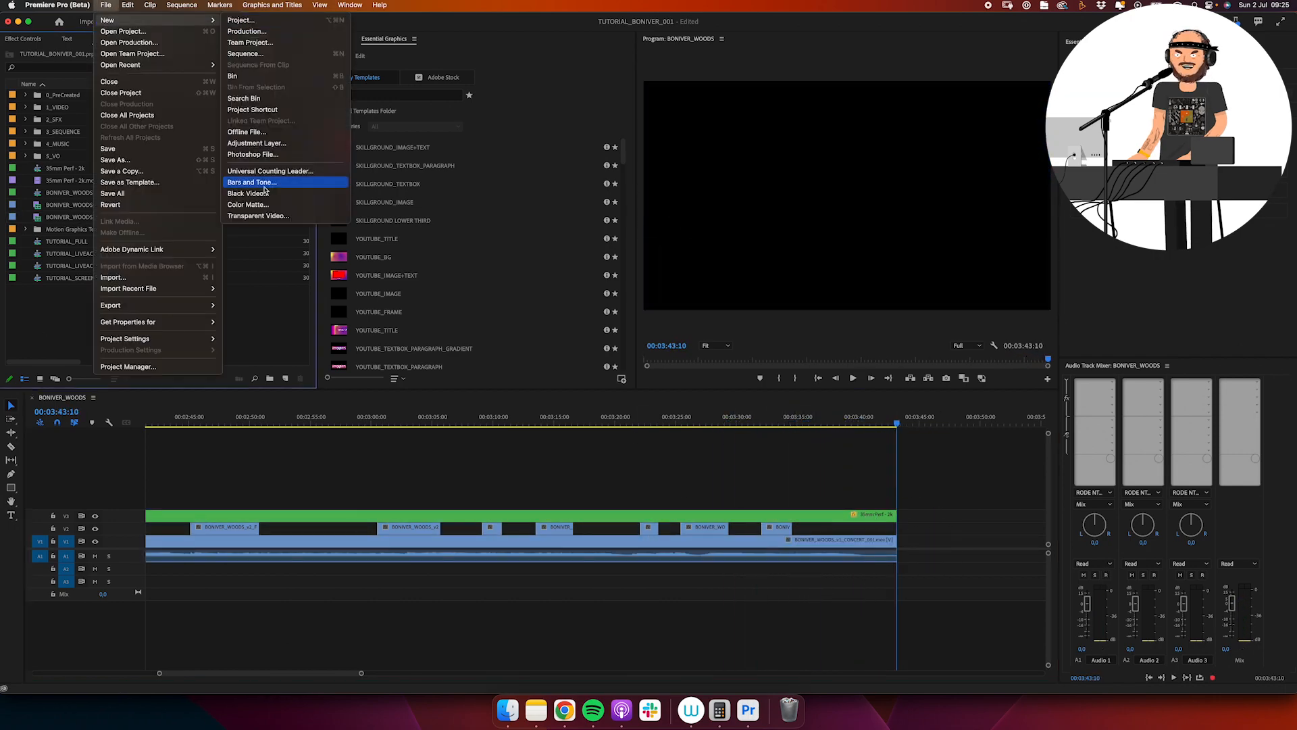
pyautogui.click(263, 205)
pyautogui.moveTo(59, 230); pyautogui.dragTo(839, 528)
# - Apply an effect from the effects library to the color matte on V2 and inspect it up close at about 3:38
pyautogui.click(332, 40)
pyautogui.moveTo(371, 177); pyautogui.dragTo(840, 529)
pyautogui.click(833, 418)
pyautogui.press('=')
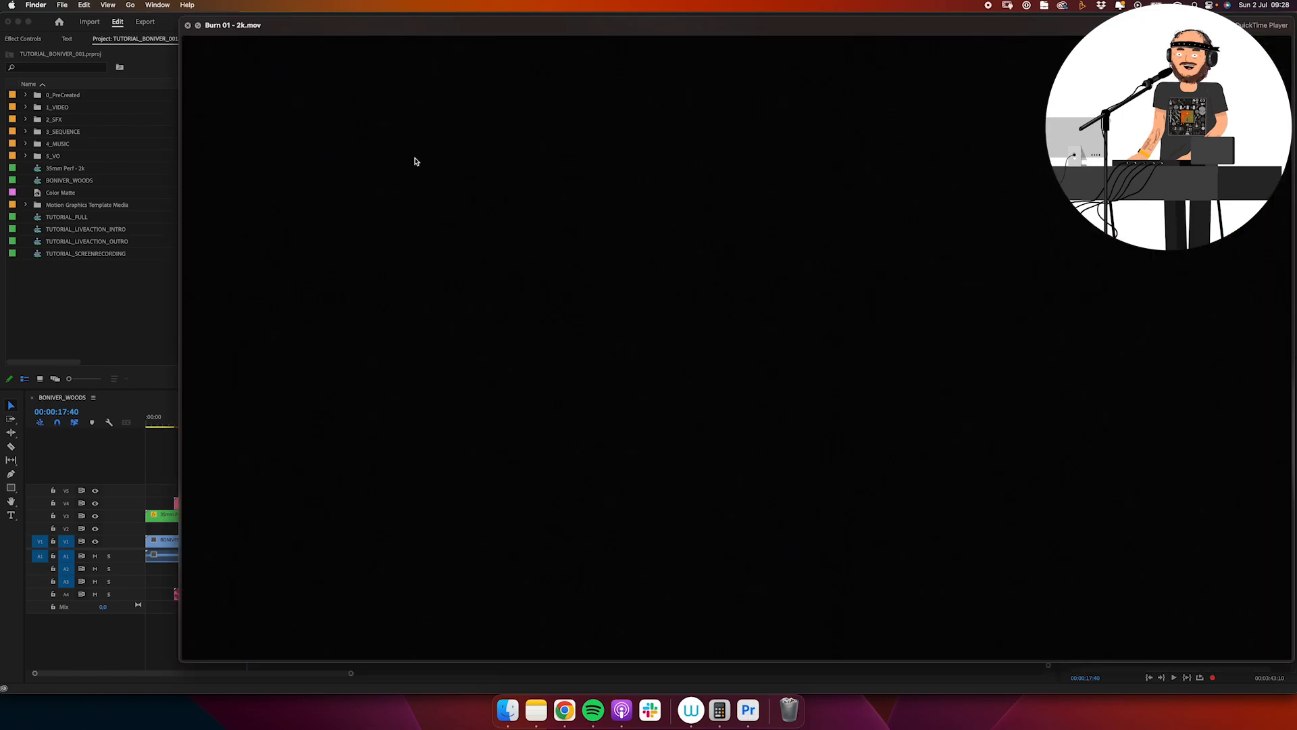
# - Preview film damage clips in Finder's FilmDamageBurns folder, including Burn 01 - 2k.mov and super8_4x3_frame.mov
pyautogui.press('space')
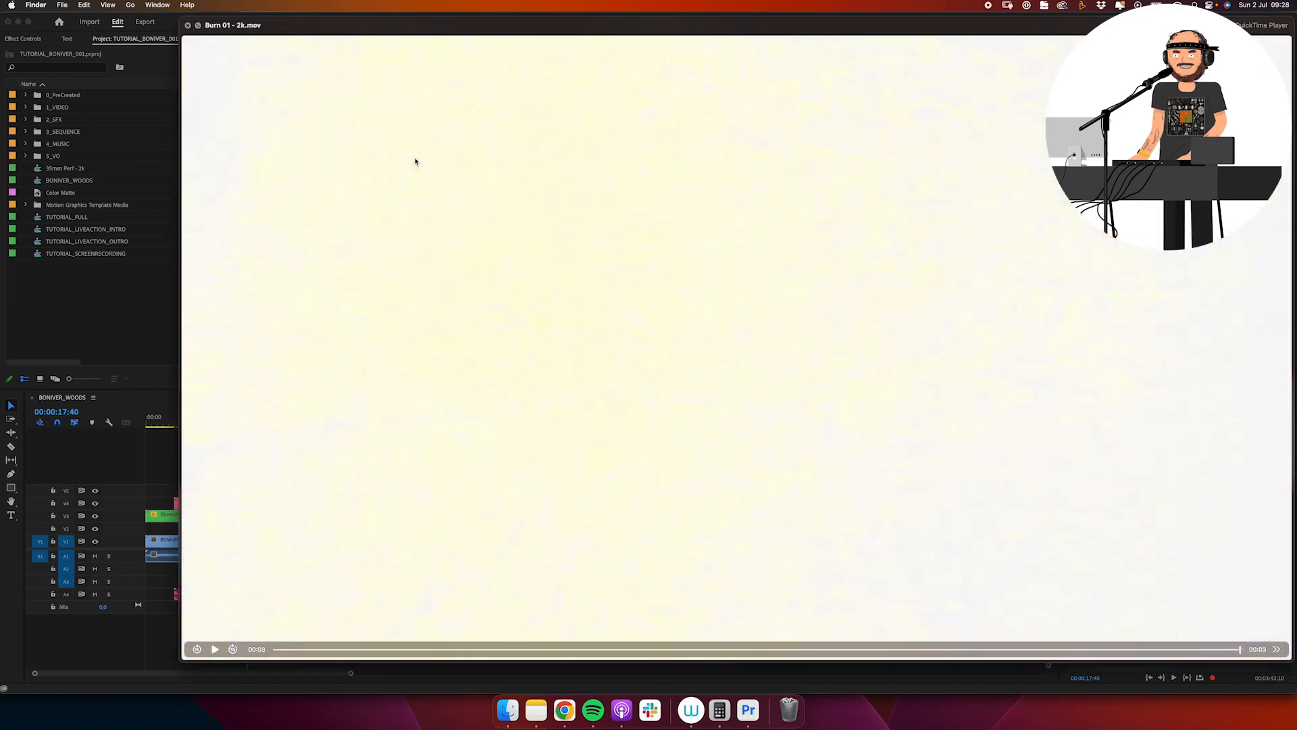
pyautogui.press('space')
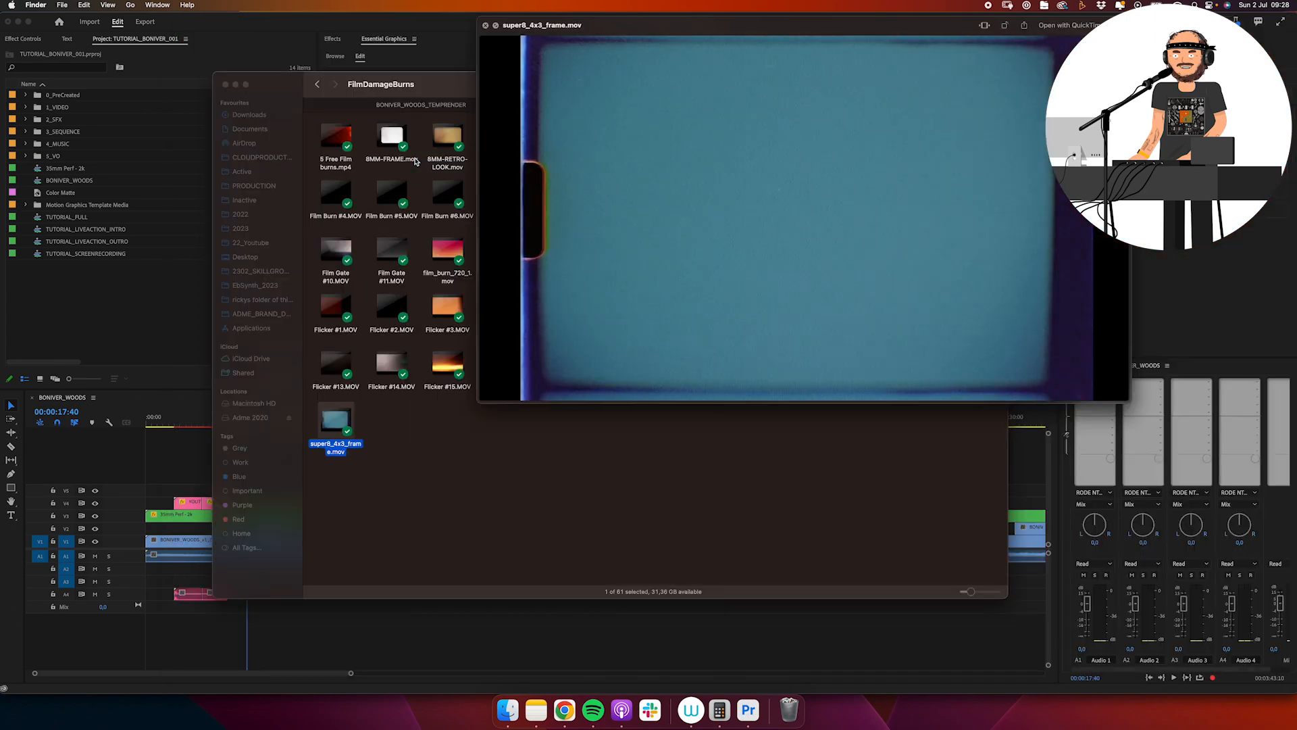
pyautogui.press('space')
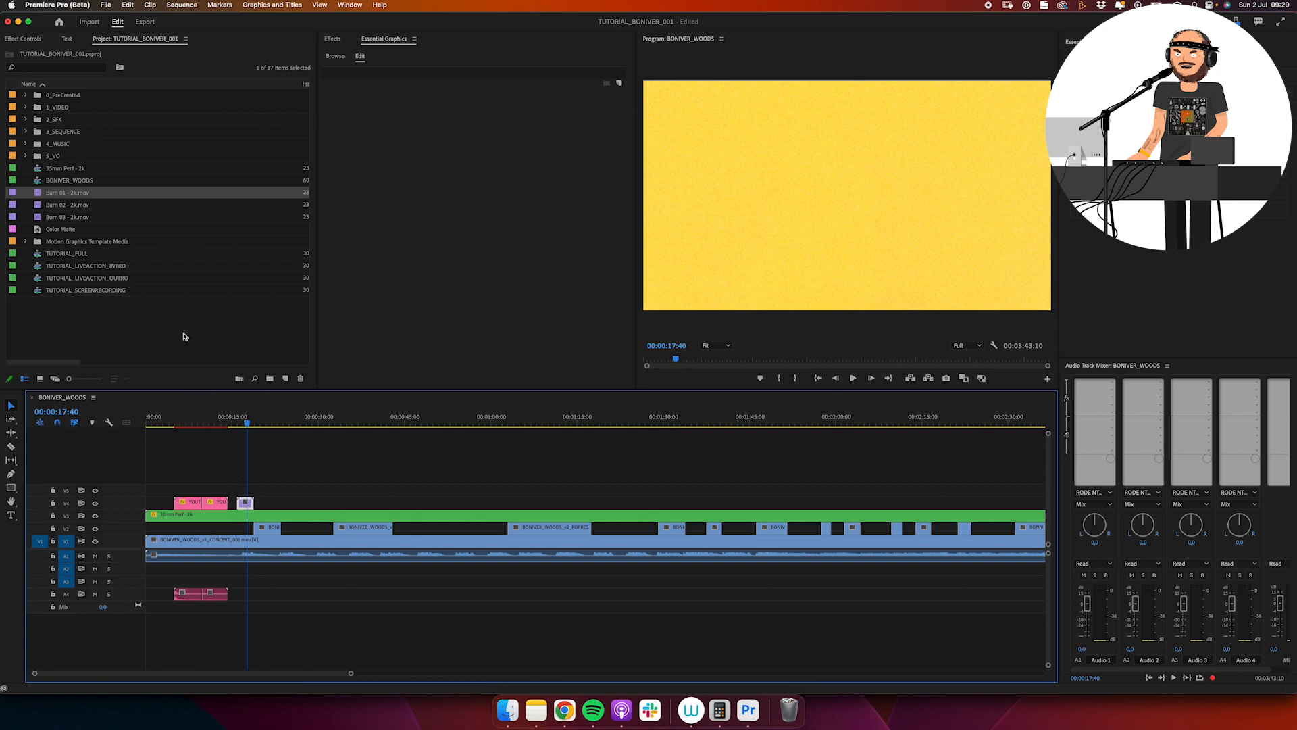
# - Set the blend mode of the Burn 01 - 2k.mov clip at about 0:17 to Linear Dodge (Add) and scrub the nearby timeline
pyautogui.click(27, 39)
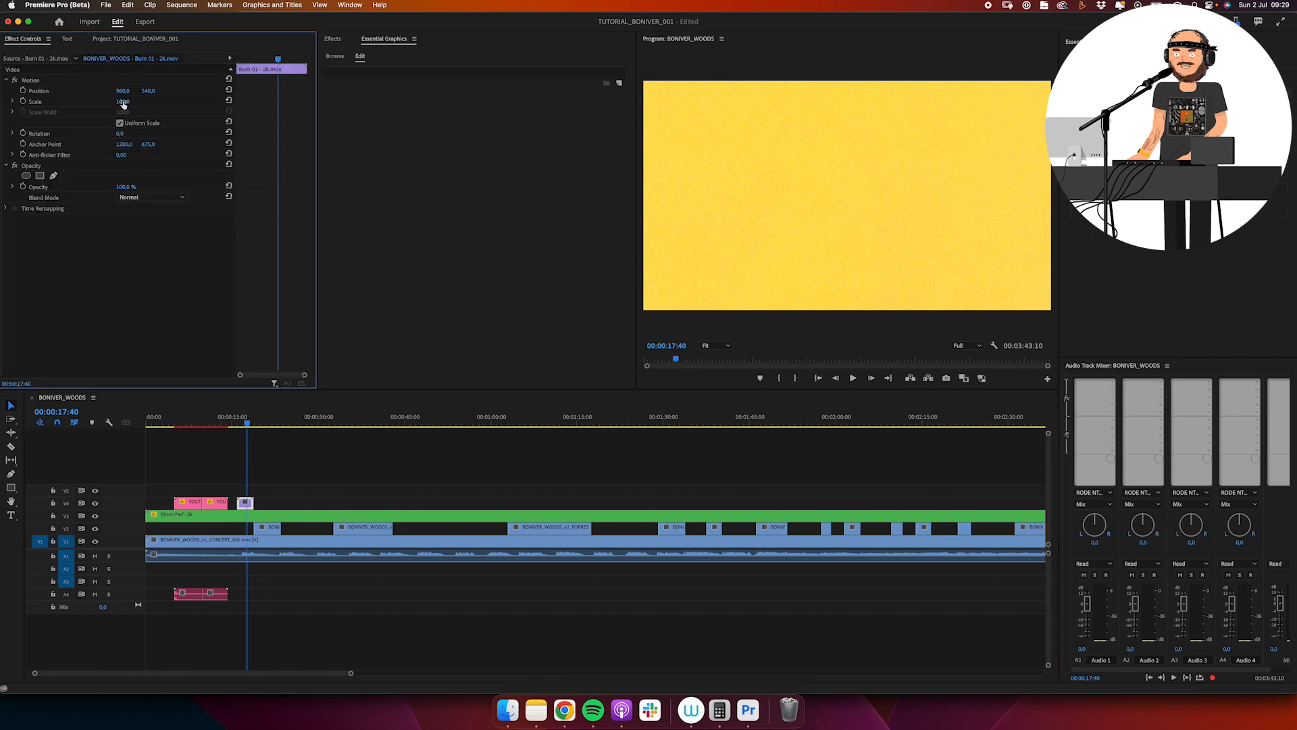
pyautogui.click(138, 197)
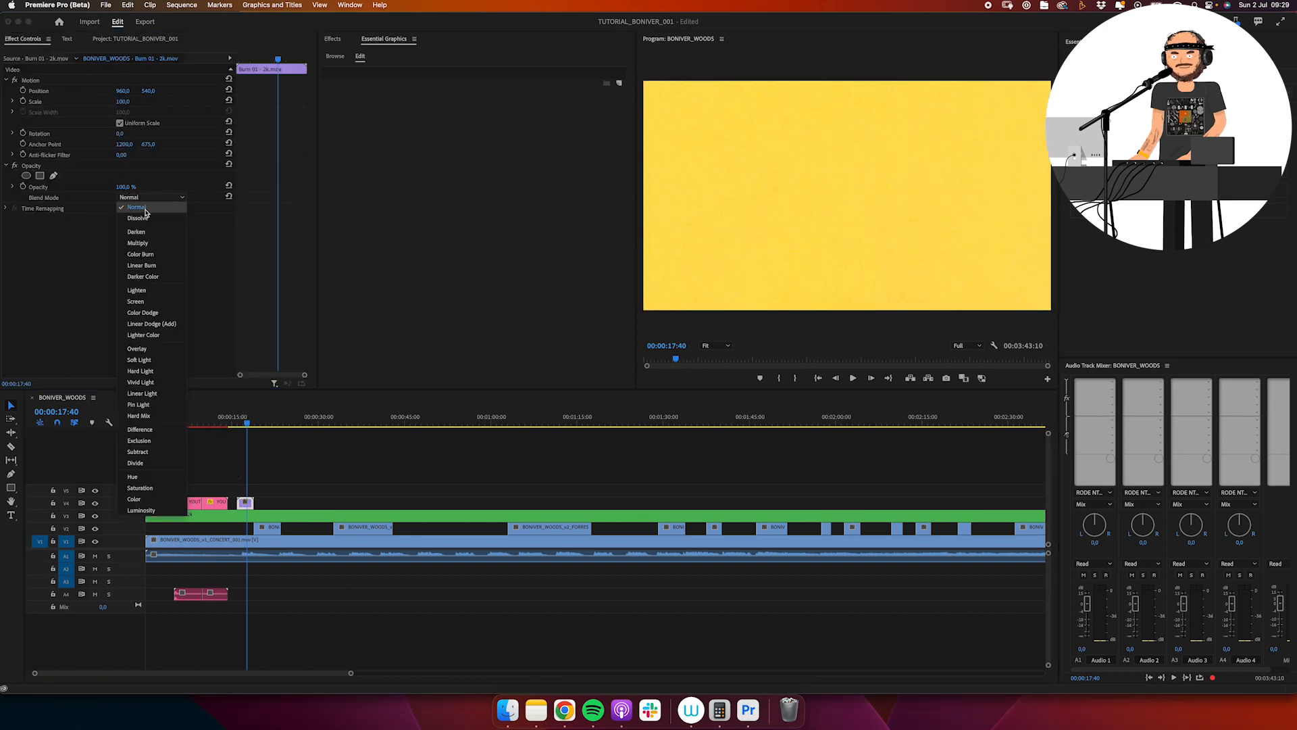
pyautogui.click(160, 324)
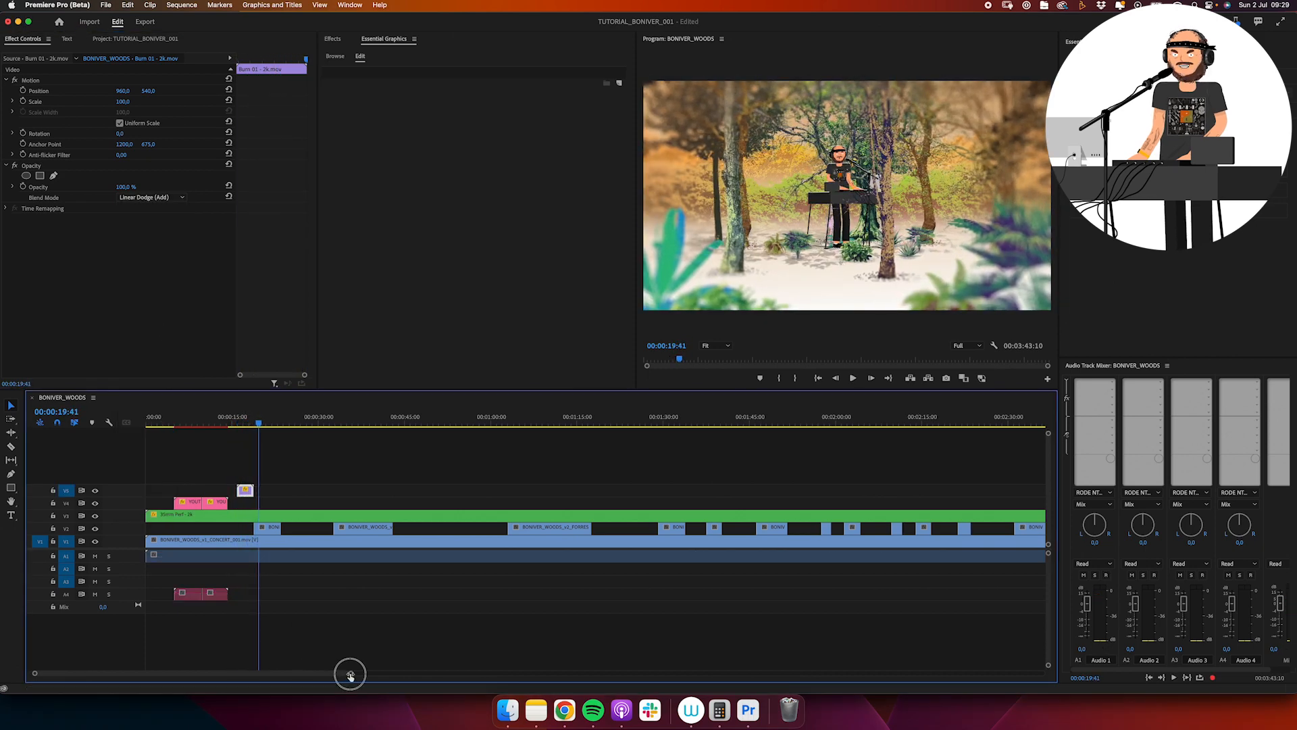
pyautogui.moveTo(349, 674); pyautogui.dragTo(262, 674)
pyautogui.moveTo(342, 423); pyautogui.dragTo(336, 425)
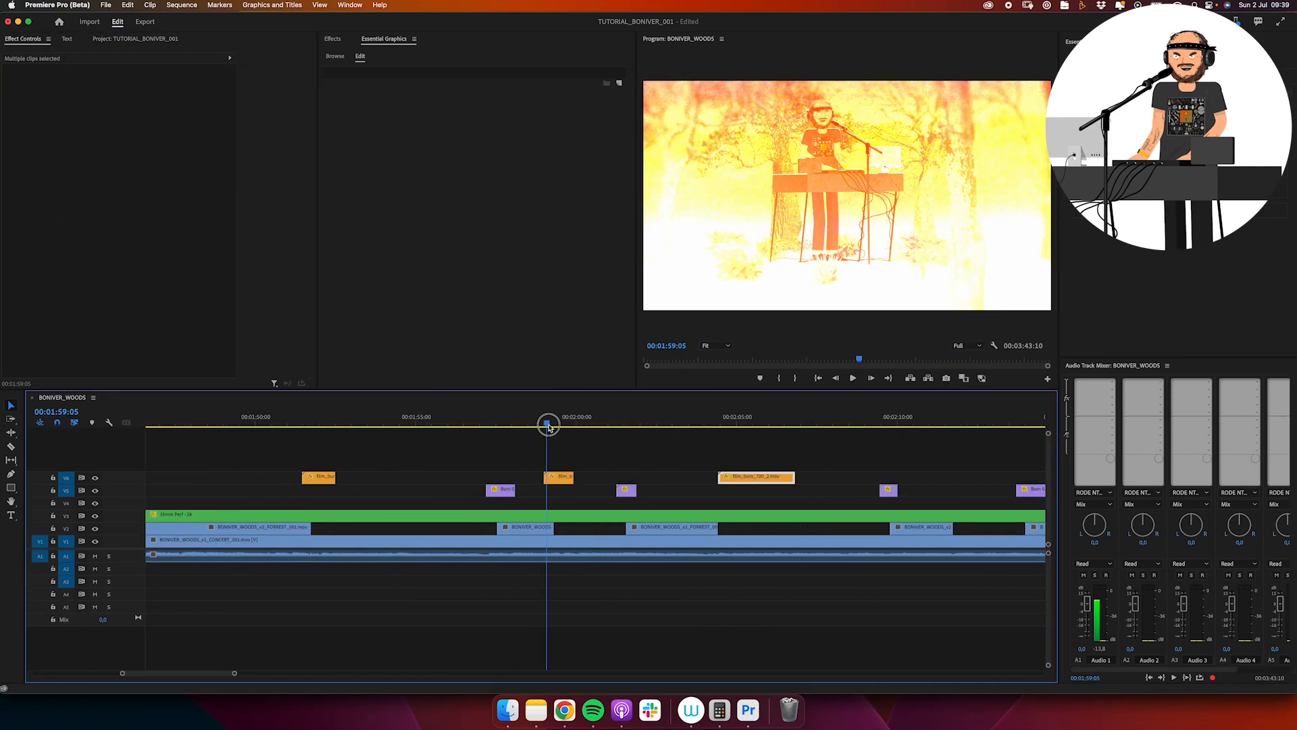
# - Scrub the film burns from about 1:59 to 2:04 and move the V6 film_burn_720_2.mov clip over the first lower third's start
pyautogui.moveTo(550, 426); pyautogui.dragTo(724, 426)
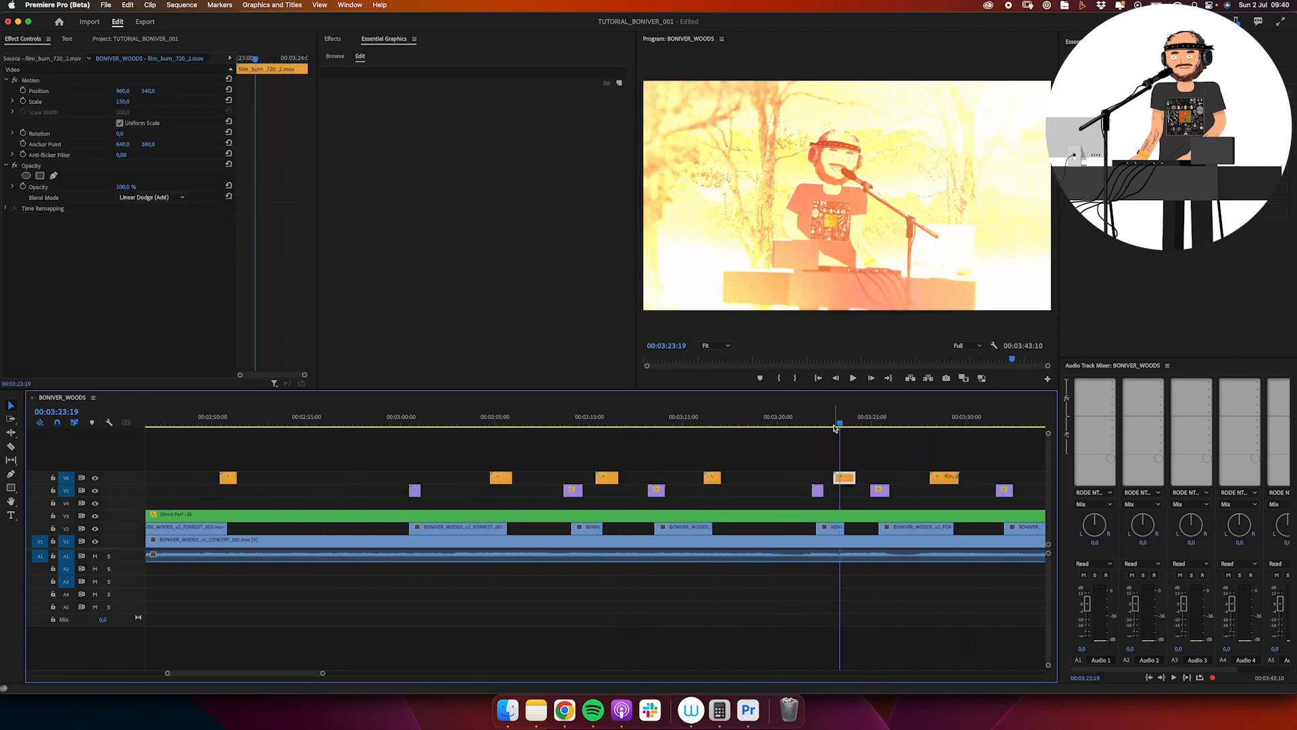
pyautogui.moveTo(180, 477); pyautogui.dragTo(236, 477)
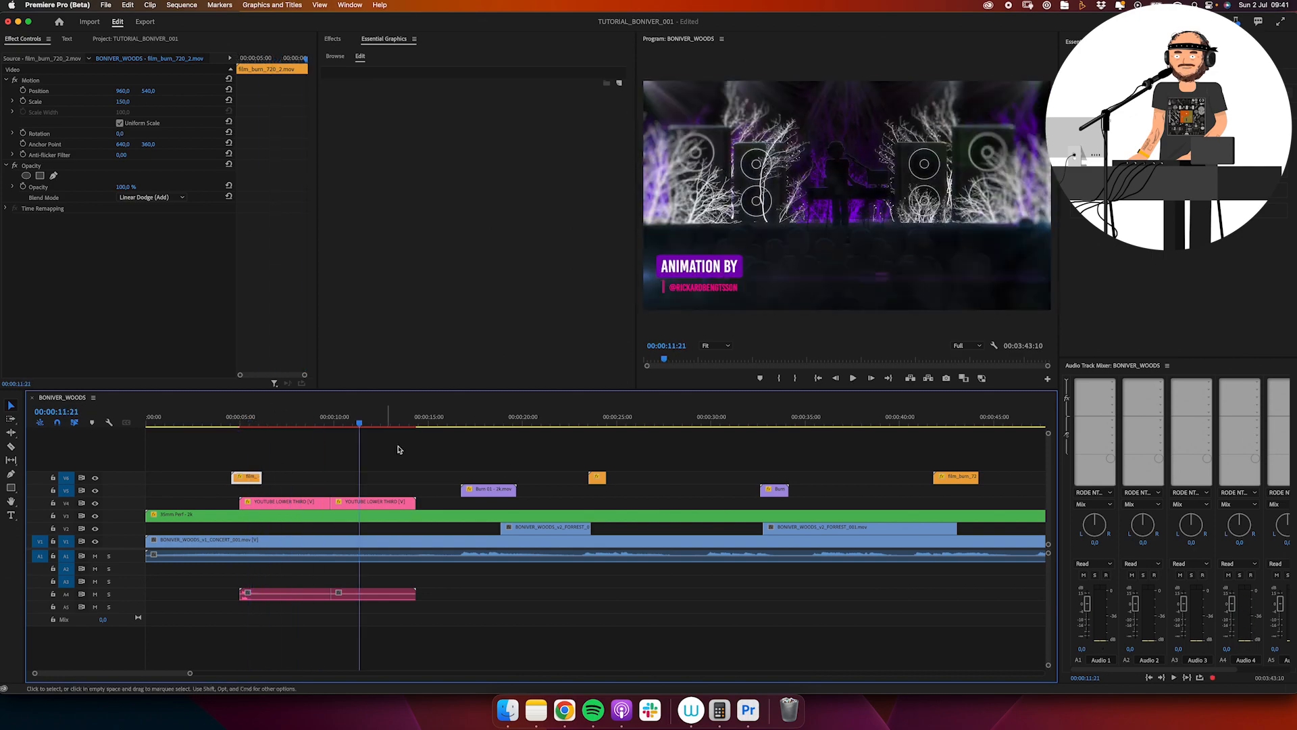